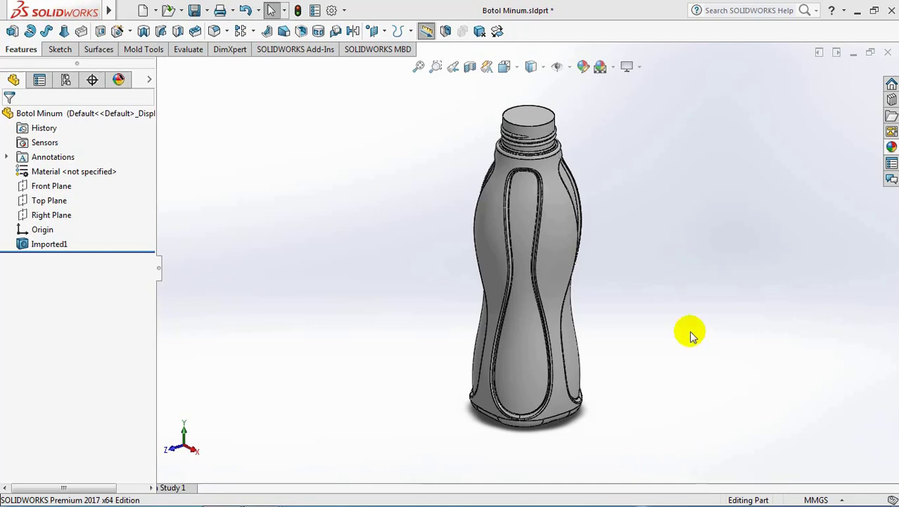
Check the bottle's draft against the Front Plane at 1.00° in Mold Tools, then close the analysis
{"action": "mouse_move", "coordinate": [688, 332]}
{"action": "middle_mouse_down"}
{"action": "mouse_move", "coordinate": [666, 171]}
{"action": "mouse_move", "coordinate": [688, 367]}
{"action": "middle_mouse_up"}
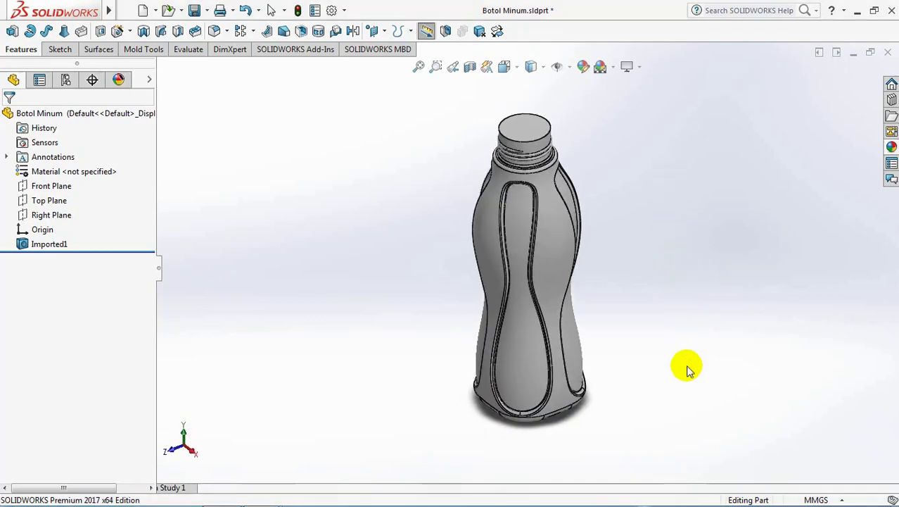
{"action": "left_click", "coordinate": [139, 51]}
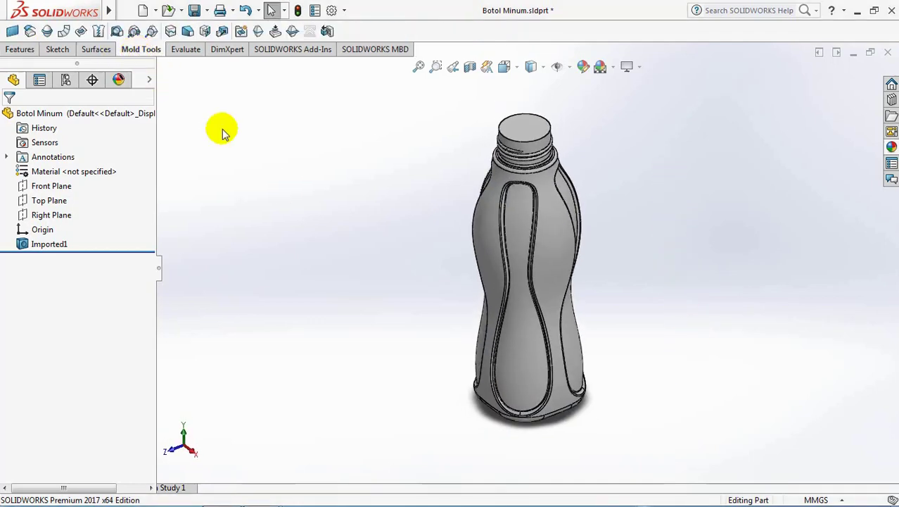
{"action": "left_click", "coordinate": [51, 185]}
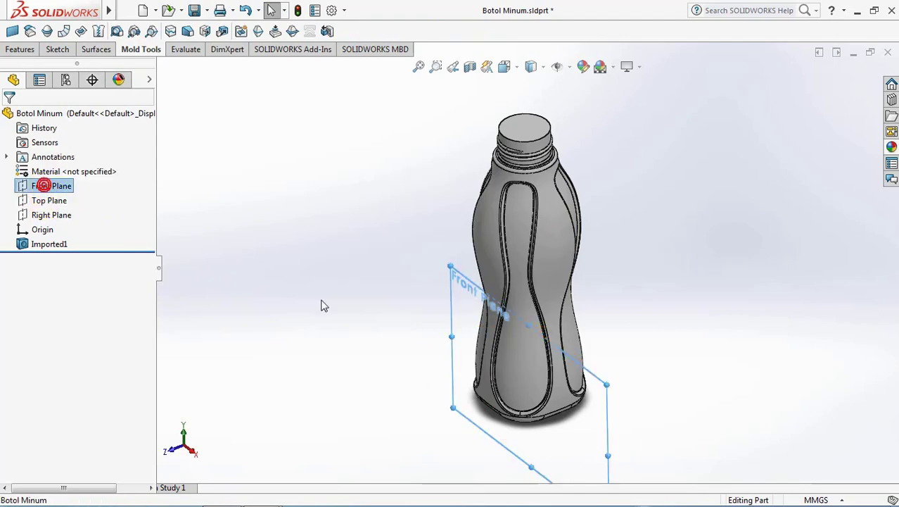
{"action": "mouse_move", "coordinate": [320, 305]}
{"action": "middle_mouse_down"}
{"action": "mouse_move", "coordinate": [371, 171]}
{"action": "mouse_move", "coordinate": [418, 171]}
{"action": "mouse_move", "coordinate": [438, 298]}
{"action": "middle_mouse_up"}
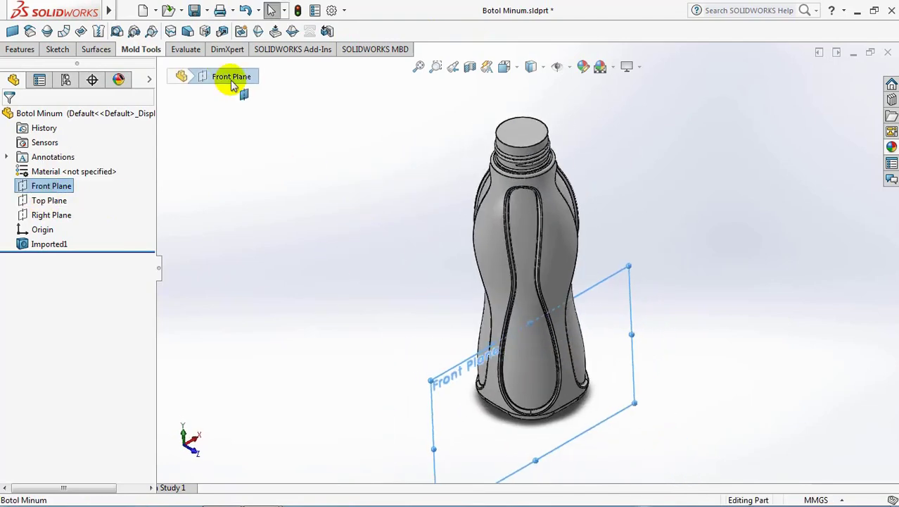
{"action": "left_click", "coordinate": [116, 31]}
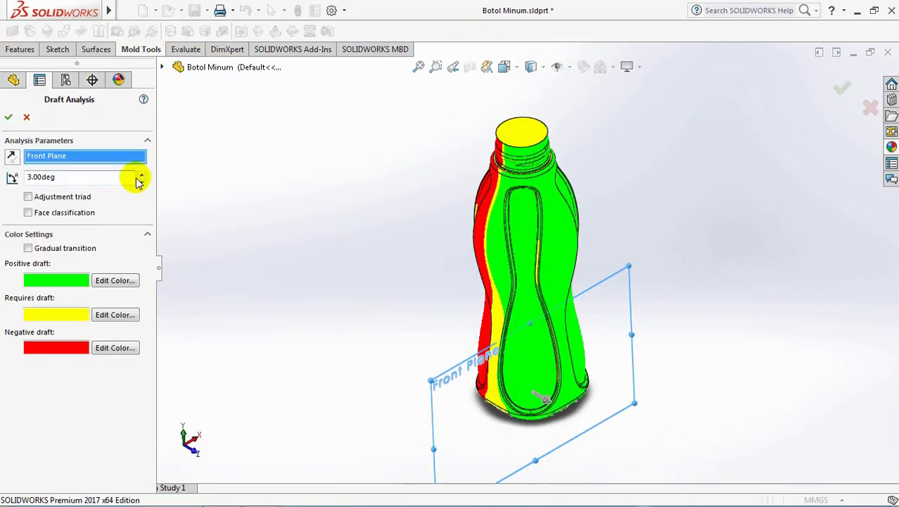
{"action": "mouse_move", "coordinate": [389, 298]}
{"action": "middle_mouse_down"}
{"action": "mouse_move", "coordinate": [494, 271]}
{"action": "mouse_move", "coordinate": [493, 173]}
{"action": "mouse_move", "coordinate": [507, 318]}
{"action": "middle_mouse_up"}
{"action": "scroll", "coordinate": [494, 271], "scroll_direction": "down", "scroll_amount": 5}
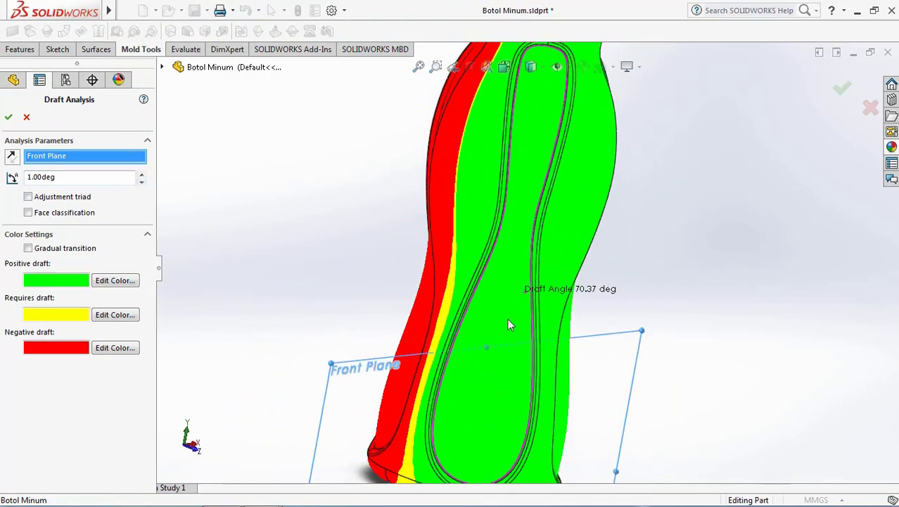
{"action": "scroll", "coordinate": [507, 318], "scroll_direction": "up", "scroll_amount": 5}
{"action": "left_click", "coordinate": [27, 118]}
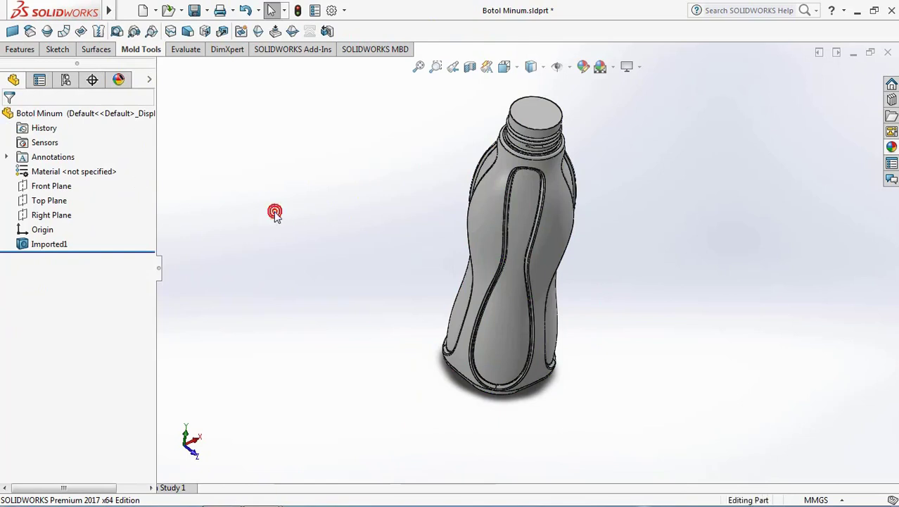
In isometric view, add a uniform Scale1 feature that scales the bottle about the Origin
{"action": "key", "text": "ctrl+7"}
{"action": "left_click", "coordinate": [223, 31]}
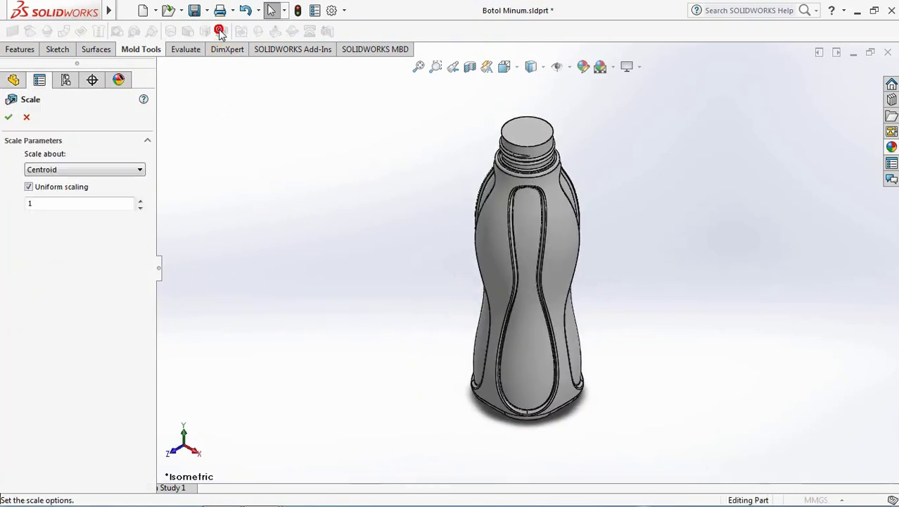
{"action": "left_click", "coordinate": [111, 169]}
{"action": "left_click", "coordinate": [104, 189]}
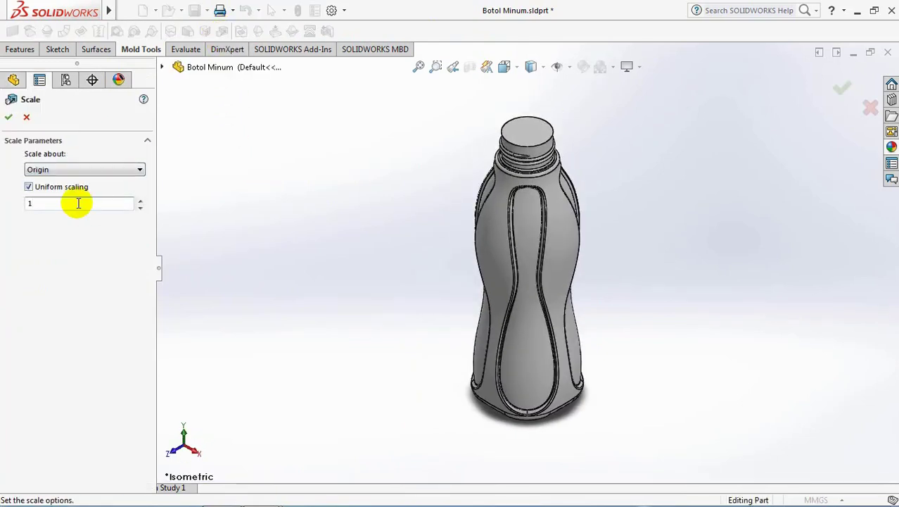
{"action": "type", "text": ".02"}
{"action": "left_click", "coordinate": [9, 116]}
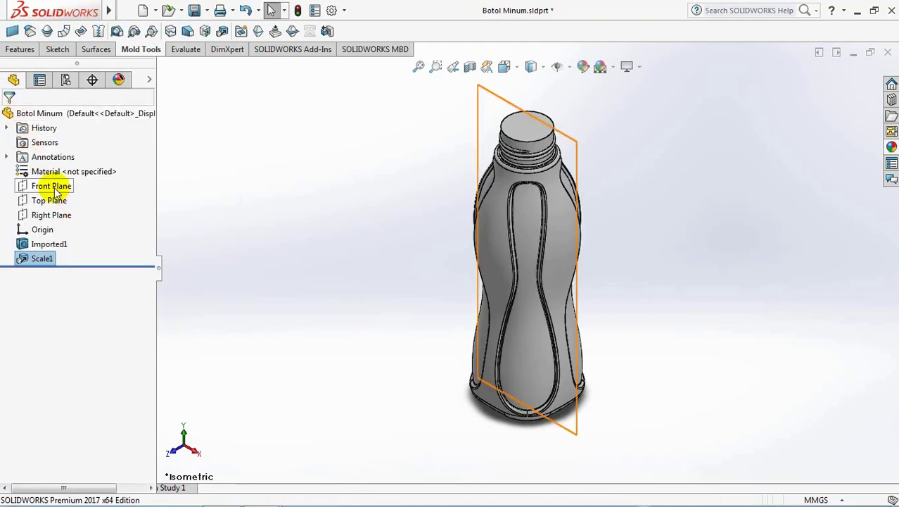
{"action": "left_click", "coordinate": [56, 193]}
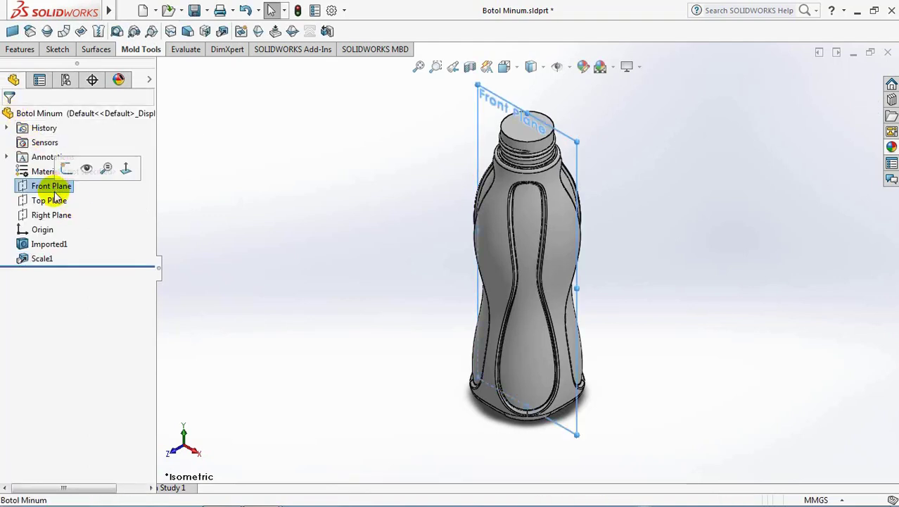
On the Front Plane, sketch a vertical line up the bottle and a center rectangle enclosing it
{"action": "left_click", "coordinate": [66, 169]}
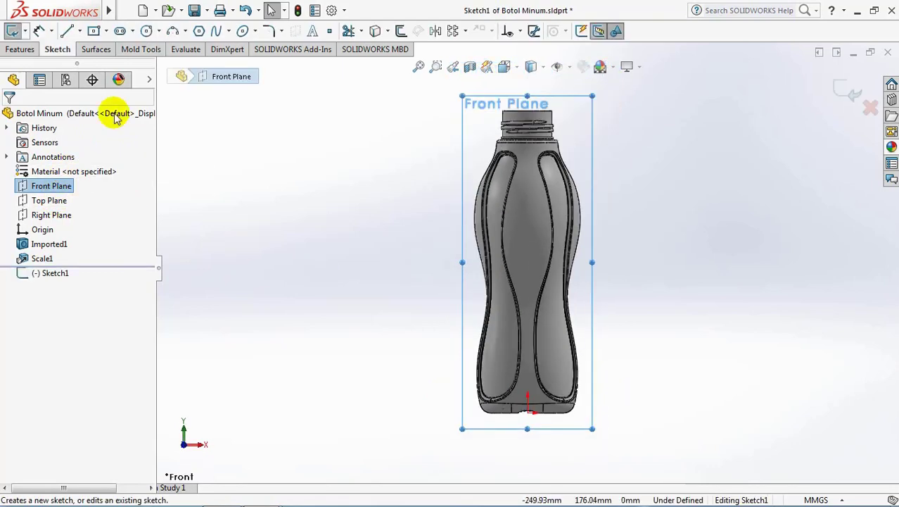
{"action": "left_click", "coordinate": [80, 32]}
{"action": "left_click", "coordinate": [88, 47]}
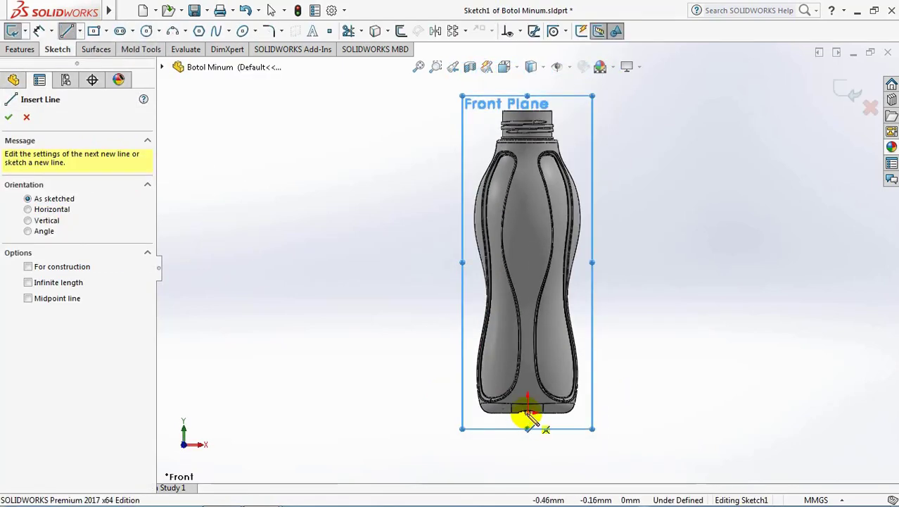
{"action": "left_click", "coordinate": [527, 413]}
{"action": "left_click", "coordinate": [527, 111]}
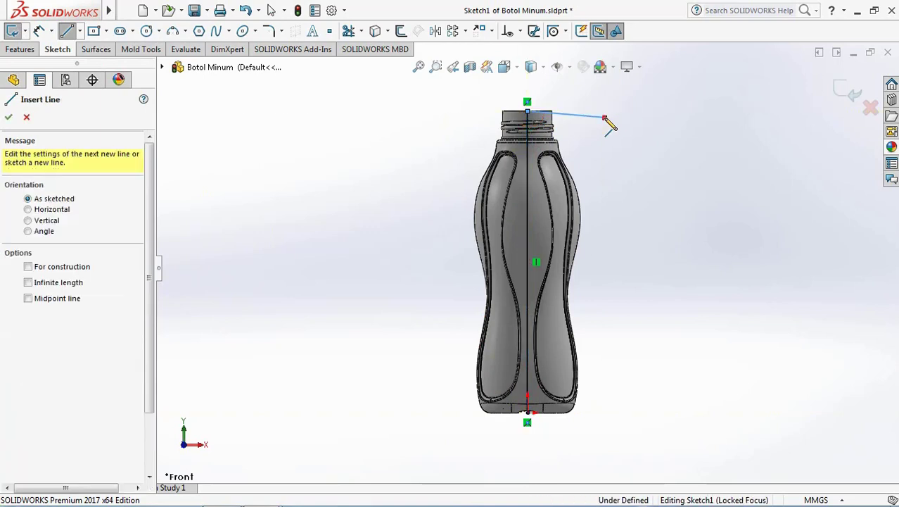
{"action": "key", "text": "Escape"}
{"action": "left_click", "coordinate": [93, 32]}
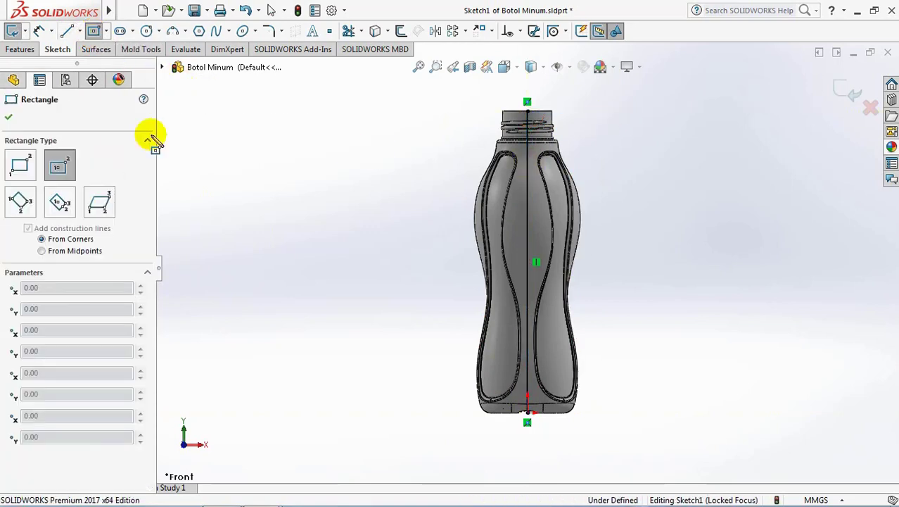
{"action": "left_click", "coordinate": [527, 275]}
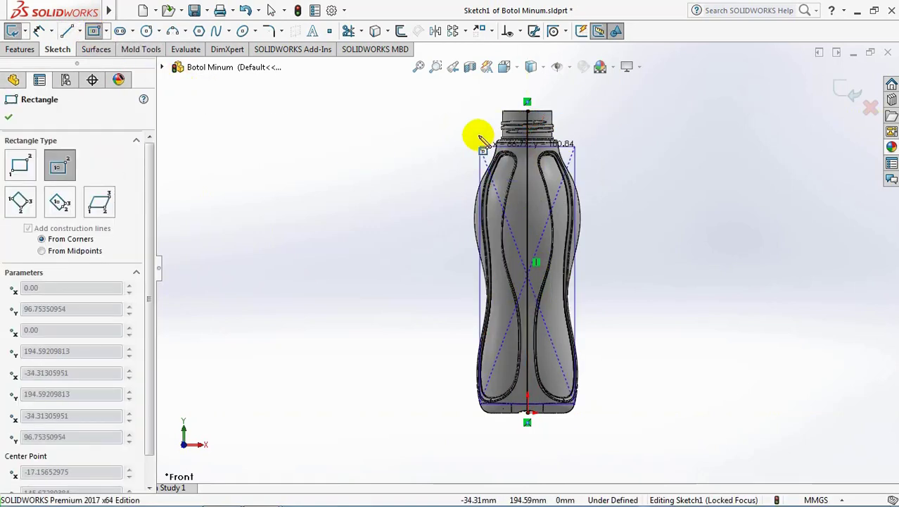
{"action": "left_click", "coordinate": [415, 94]}
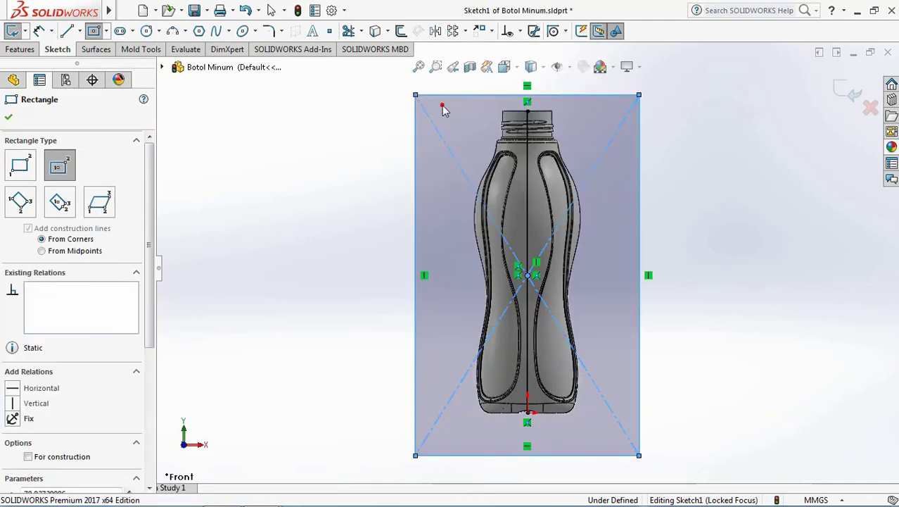
{"action": "key", "text": "Escape"}
Dimension the rectangle 150 wide and its top 14 above the bottle's top
{"action": "left_click", "coordinate": [37, 31]}
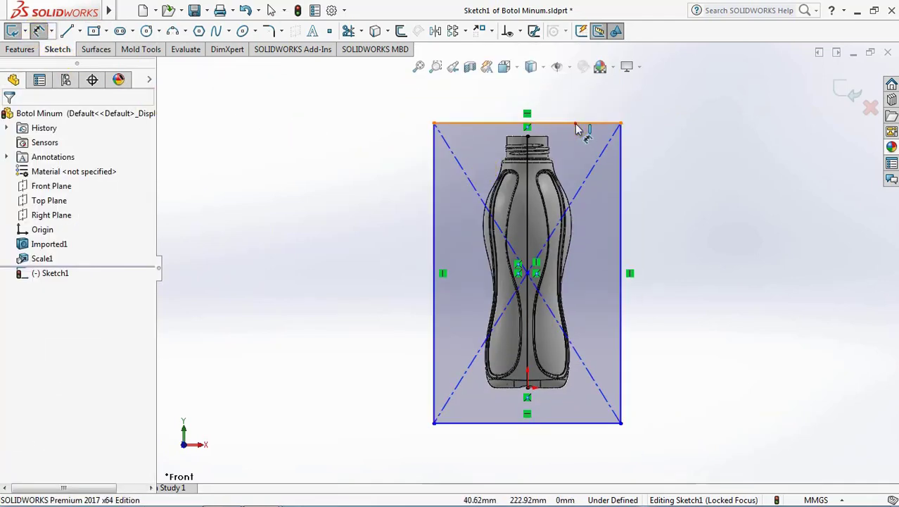
{"action": "left_click", "coordinate": [576, 125]}
{"action": "left_click", "coordinate": [528, 97]}
{"action": "type", "text": "150"}
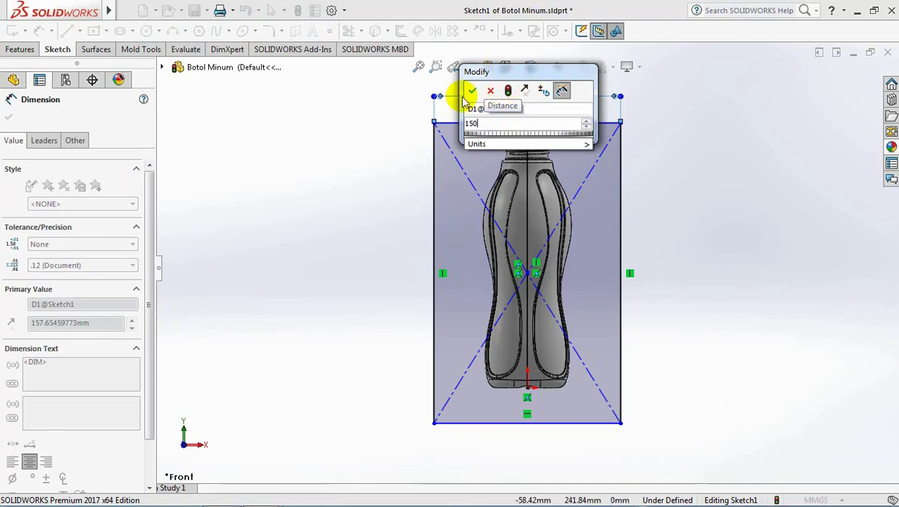
{"action": "left_click", "coordinate": [473, 90]}
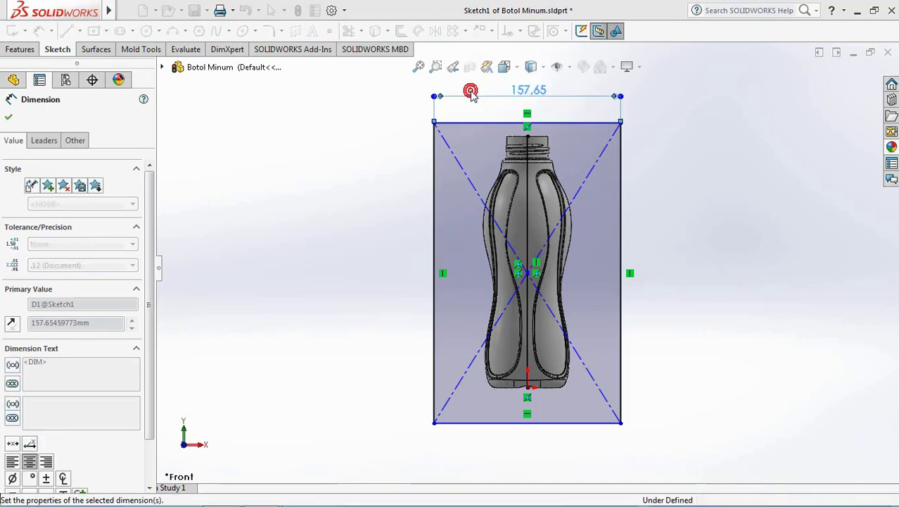
{"action": "left_click", "coordinate": [500, 121]}
{"action": "left_click", "coordinate": [504, 135]}
{"action": "left_click", "coordinate": [404, 143]}
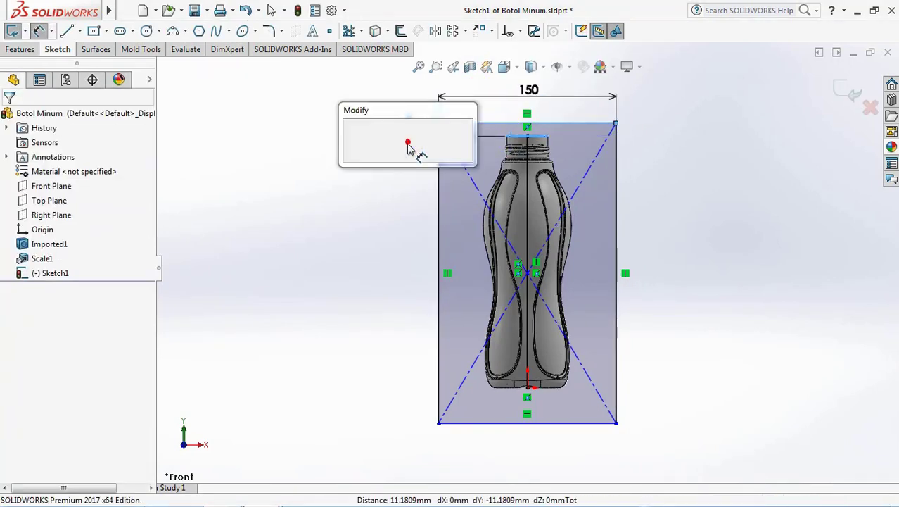
{"action": "type", "text": "14"}
{"action": "left_click", "coordinate": [352, 136]}
Set the rectangle height to 270, fully defining the sketch
{"action": "left_click", "coordinate": [438, 209]}
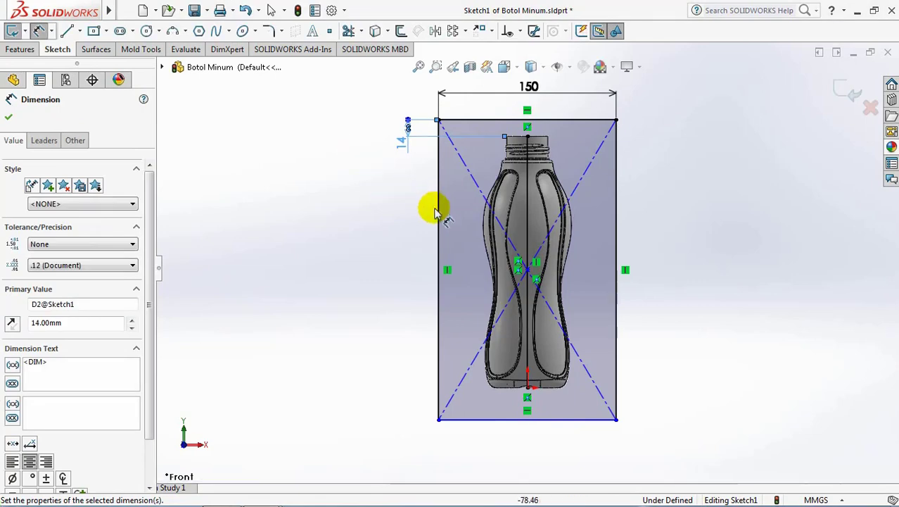
{"action": "left_click", "coordinate": [372, 242]}
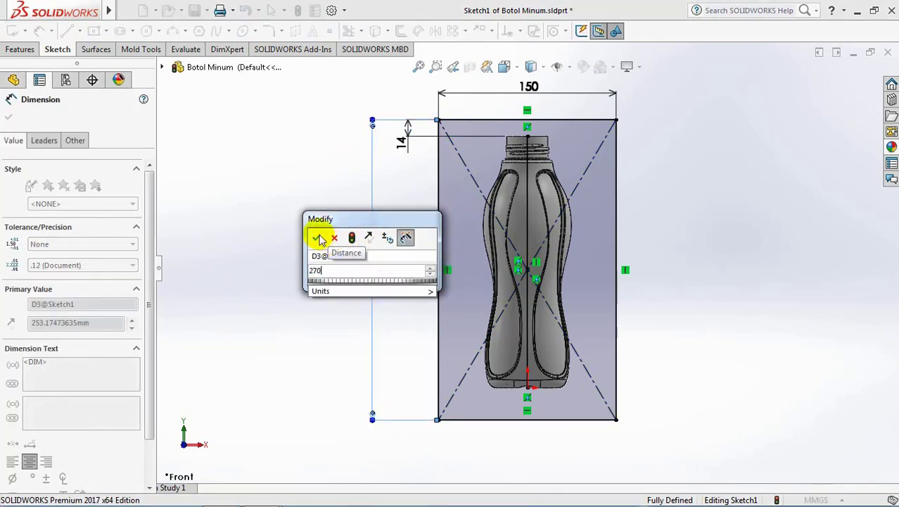
{"action": "left_click", "coordinate": [319, 240]}
{"action": "type", "text": "270"}
{"action": "key", "text": "Return"}
{"action": "key", "text": "f"}
{"action": "left_click", "coordinate": [20, 49]}
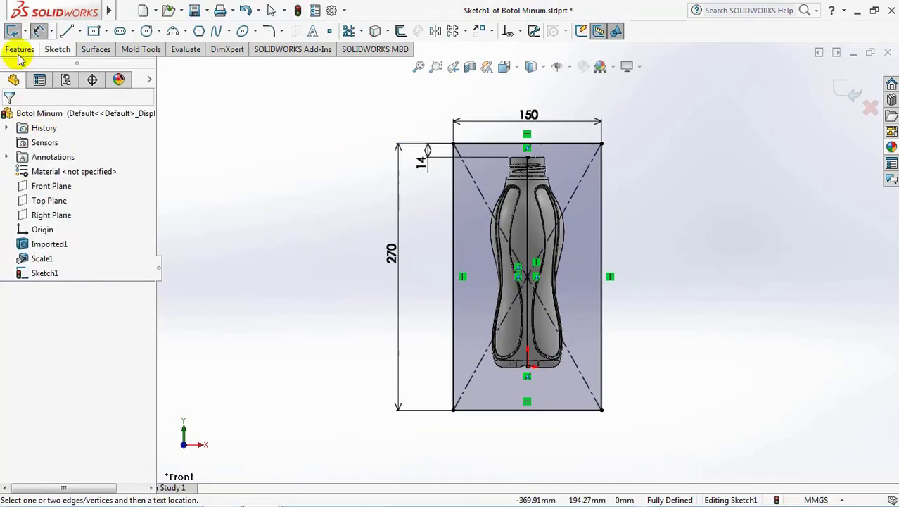
Extrude the rectangle mid-plane 160 mm as a separate, unmerged body around the bottle
{"action": "left_click", "coordinate": [12, 31]}
{"action": "left_click", "coordinate": [62, 196]}
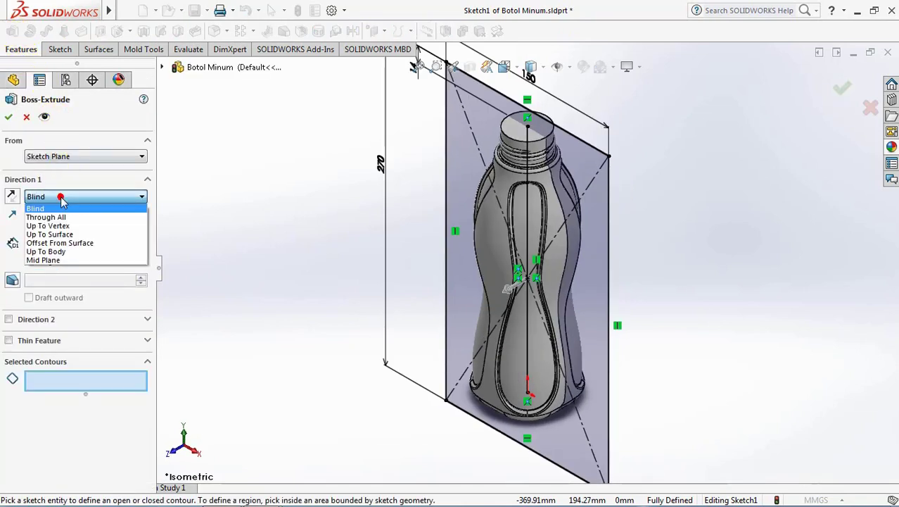
{"action": "left_click", "coordinate": [57, 260]}
{"action": "type", "text": "160.00mm"}
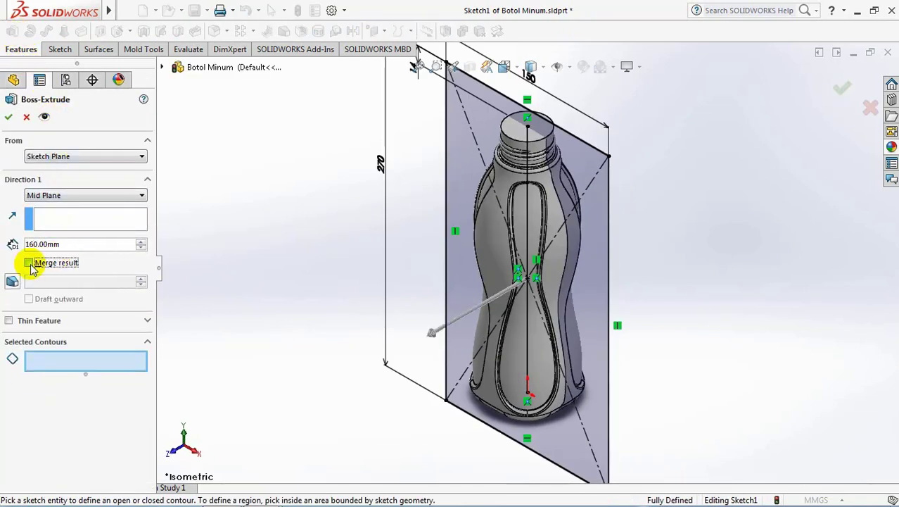
{"action": "left_click", "coordinate": [463, 279]}
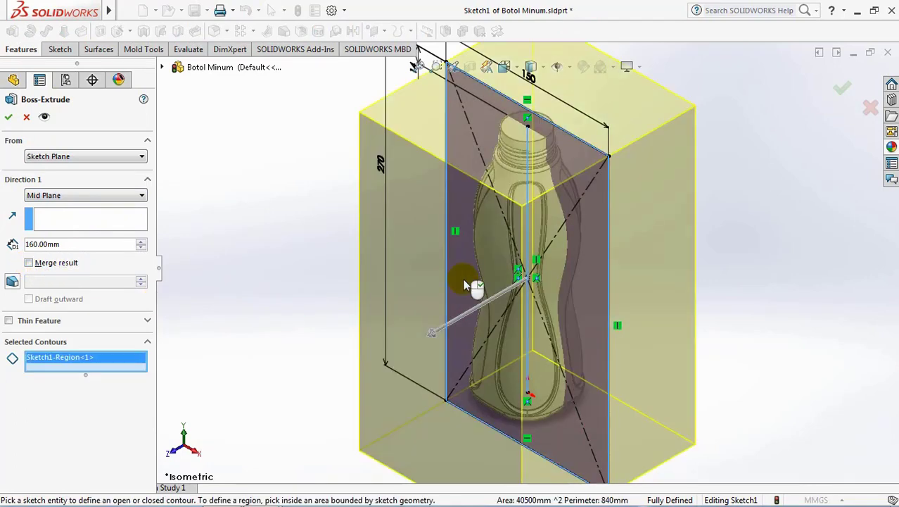
{"action": "left_click", "coordinate": [8, 119]}
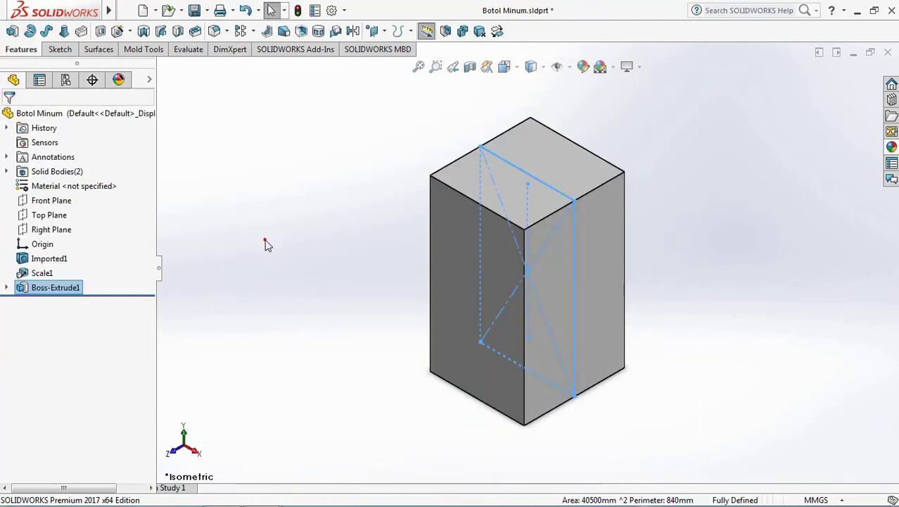
Subtract the scaled bottle (Scale1) from the Boss-Extrude1 block with Combine
{"action": "left_click", "coordinate": [532, 66]}
{"action": "left_click", "coordinate": [532, 159]}
{"action": "middle_click_drag", "start_coordinate": [412, 196], "coordinate": [354, 203]}
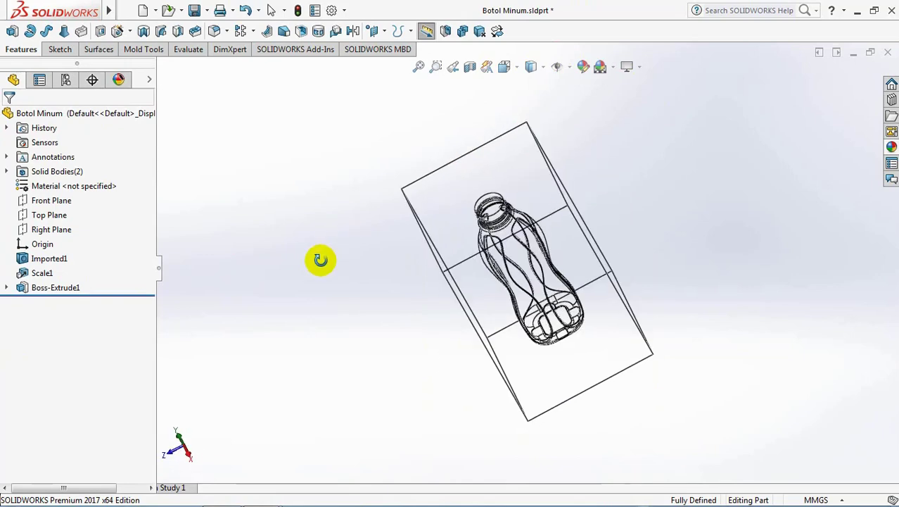
{"action": "left_click", "coordinate": [462, 33]}
{"action": "left_click", "coordinate": [455, 248]}
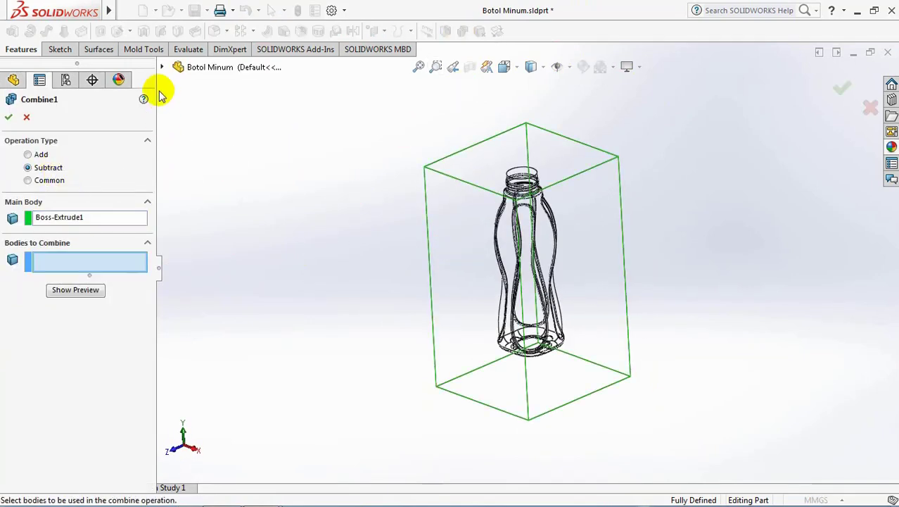
{"action": "left_click", "coordinate": [161, 67]}
{"action": "left_click", "coordinate": [176, 125]}
{"action": "left_click", "coordinate": [228, 139]}
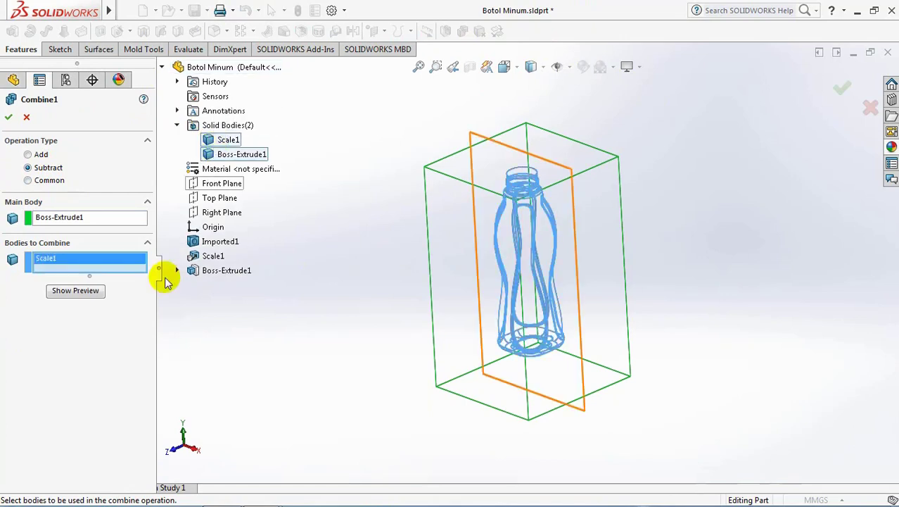
{"action": "left_click", "coordinate": [87, 290]}
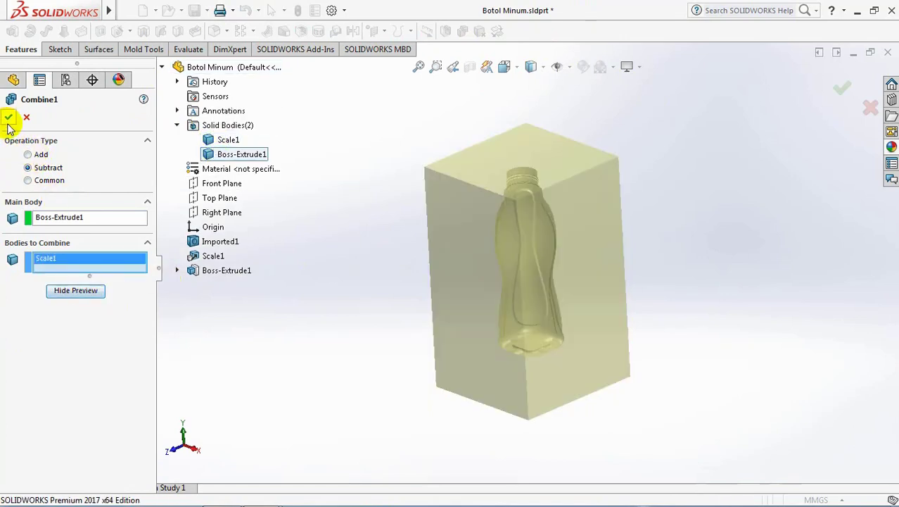
{"action": "left_click", "coordinate": [8, 120]}
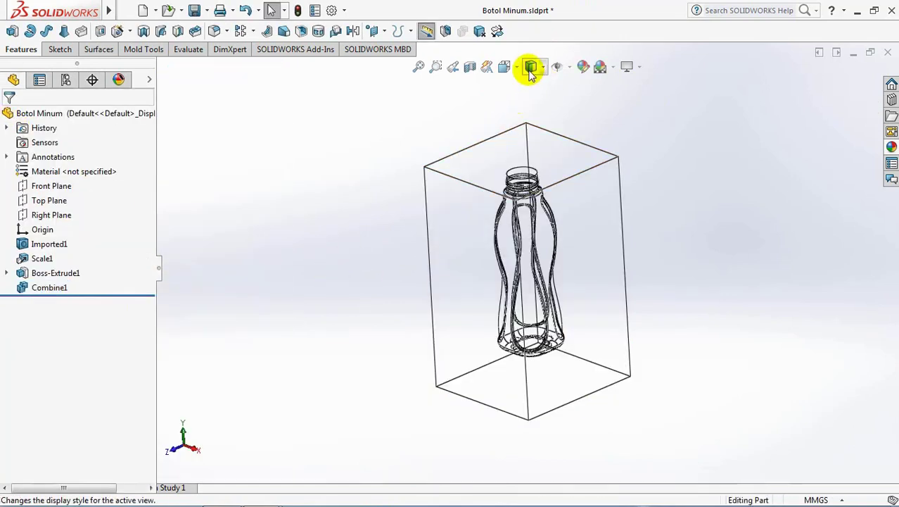
Show the model Shaded With Edges and section it on the Front Plane to reveal the cavity
{"action": "left_click", "coordinate": [531, 68]}
{"action": "left_click", "coordinate": [532, 83]}
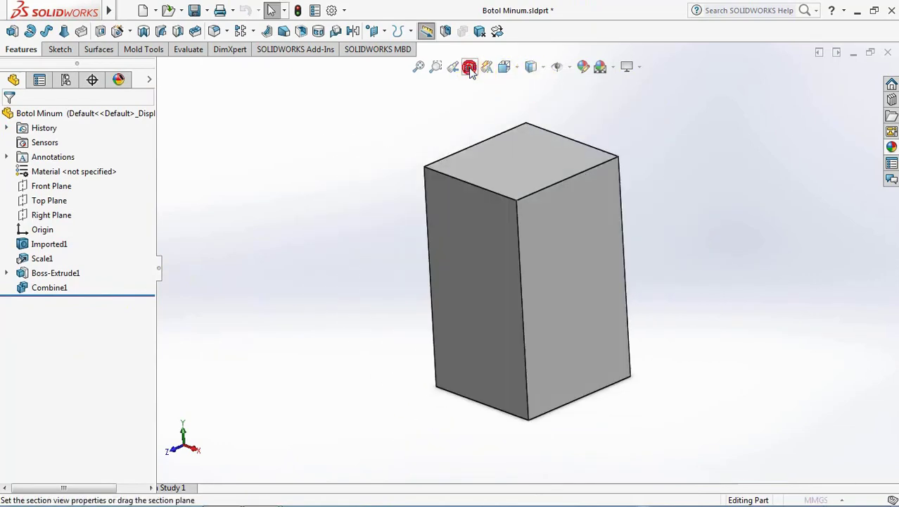
{"action": "left_click", "coordinate": [469, 67]}
{"action": "left_click", "coordinate": [9, 118]}
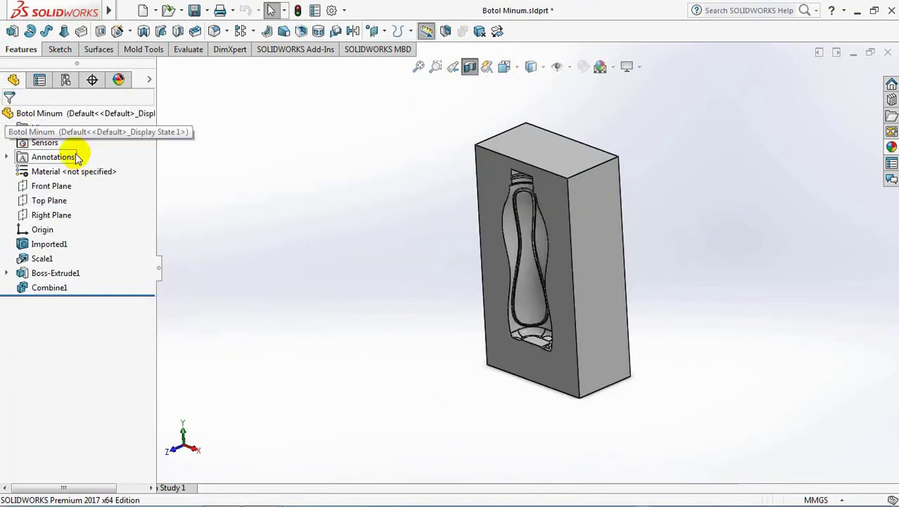
{"action": "scroll", "coordinate": [569, 154], "scroll_direction": "down", "scroll_amount": 3}
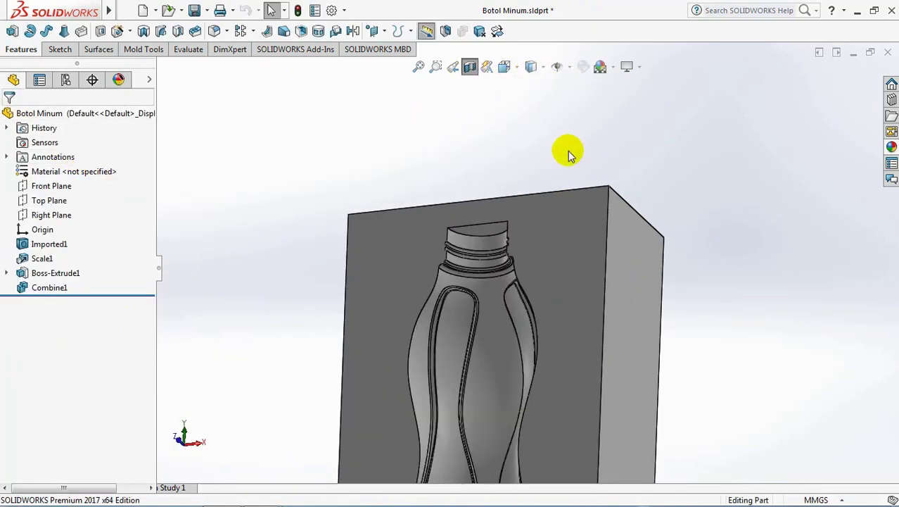
Sketch on the bottle neck's top face and convert its edge into a circle
{"action": "left_click", "coordinate": [483, 229]}
{"action": "left_click", "coordinate": [542, 187]}
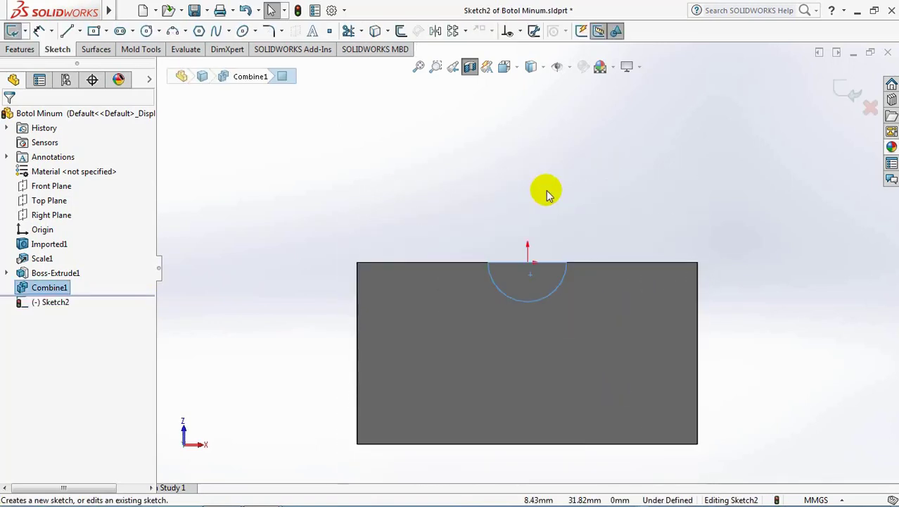
{"action": "left_click", "coordinate": [374, 31]}
{"action": "left_click", "coordinate": [20, 54]}
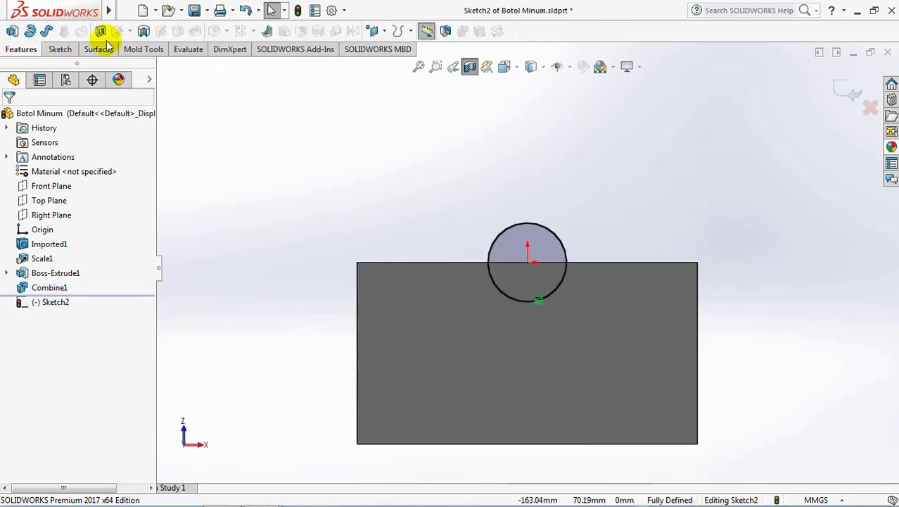
Cut the circle Through All with a 25° outward draft
{"action": "left_click", "coordinate": [101, 31]}
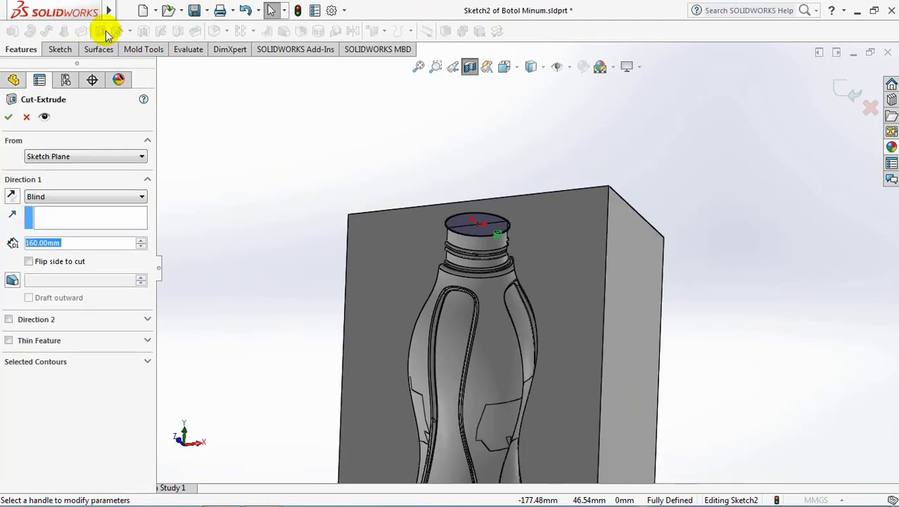
{"action": "left_click", "coordinate": [60, 196]}
{"action": "left_click", "coordinate": [74, 215]}
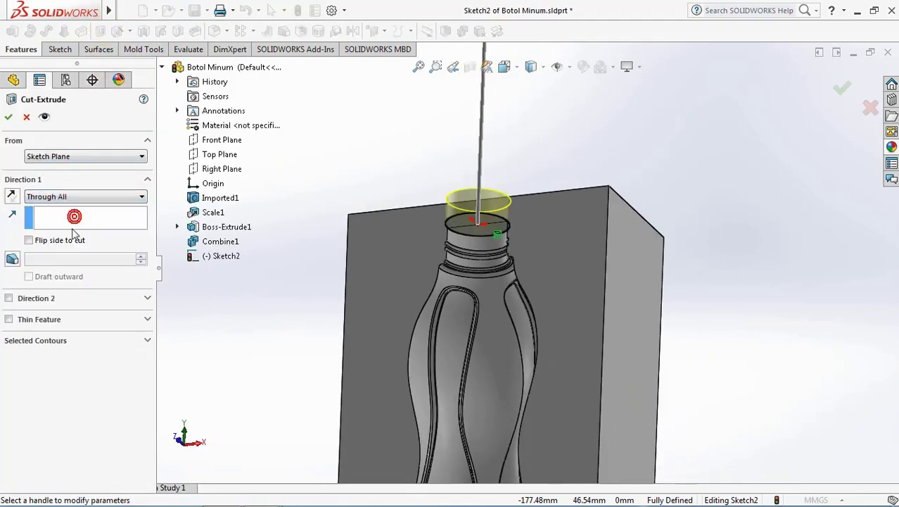
{"action": "left_click", "coordinate": [12, 259]}
{"action": "left_click", "coordinate": [125, 256]}
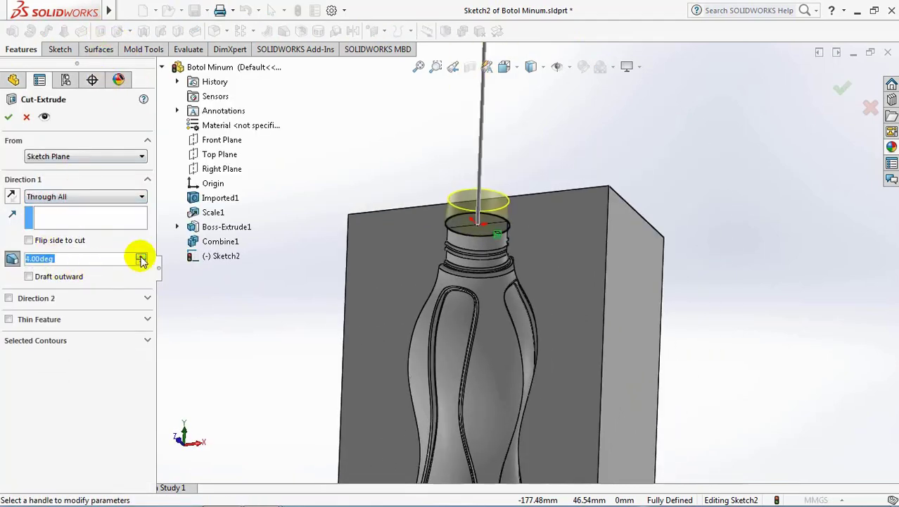
{"action": "type", "text": "25"}
{"action": "key", "text": "Return"}
{"action": "left_click", "coordinate": [29, 276]}
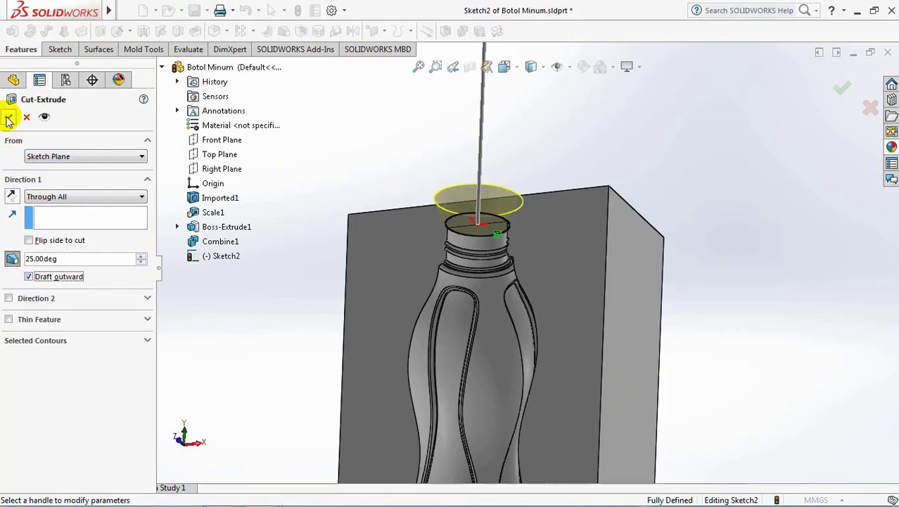
{"action": "middle_click_drag", "start_coordinate": [313, 278], "coordinate": [139, 238]}
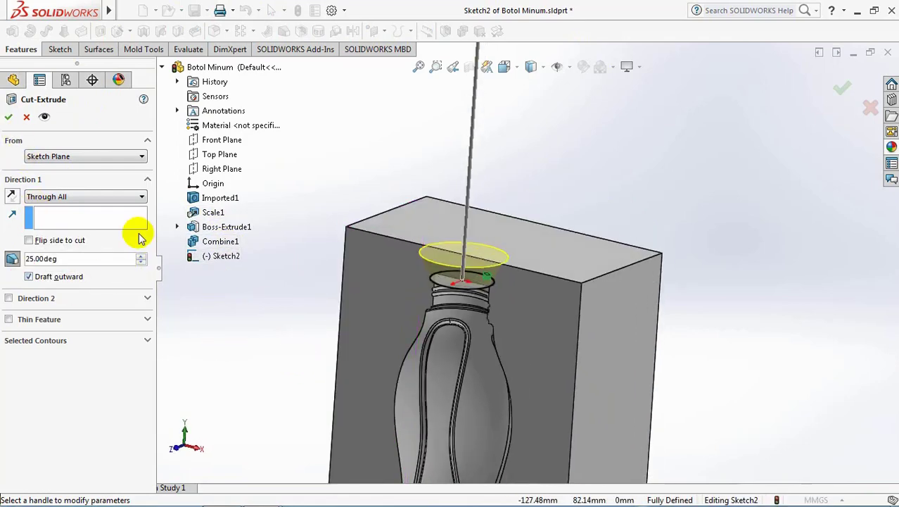
{"action": "left_click", "coordinate": [8, 118]}
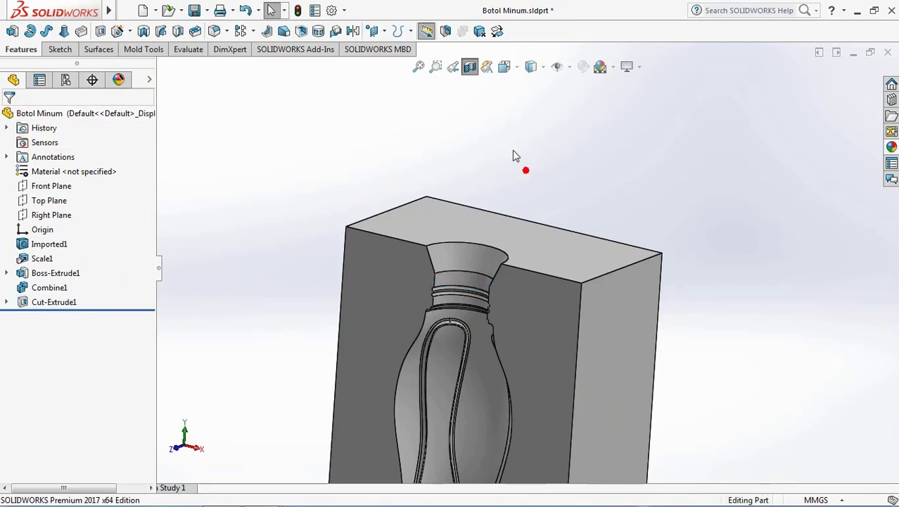
Turn off the section view to show the opened neck on the block's top
{"action": "left_click", "coordinate": [470, 67]}
{"action": "scroll", "coordinate": [482, 180], "scroll_direction": "up", "scroll_amount": 3}
{"action": "scroll", "coordinate": [468, 207], "scroll_direction": "up", "scroll_amount": 3}
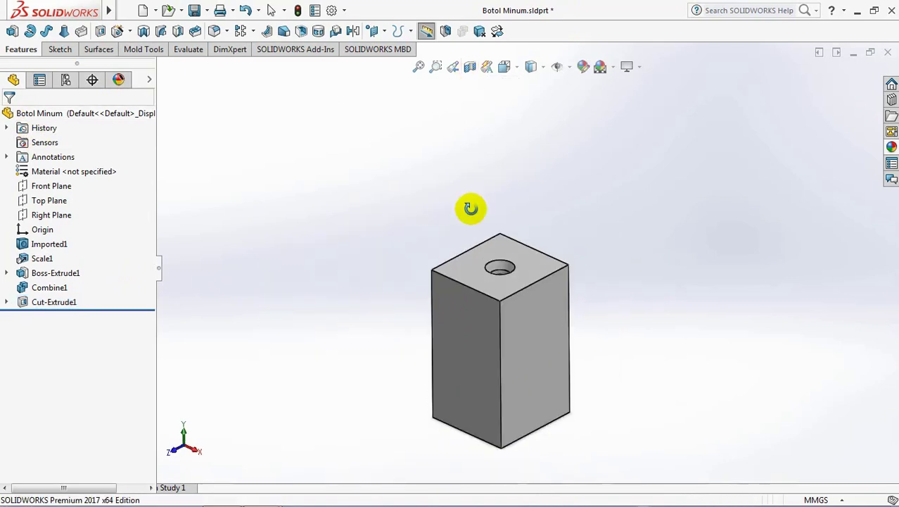
{"action": "left_click", "coordinate": [39, 187]}
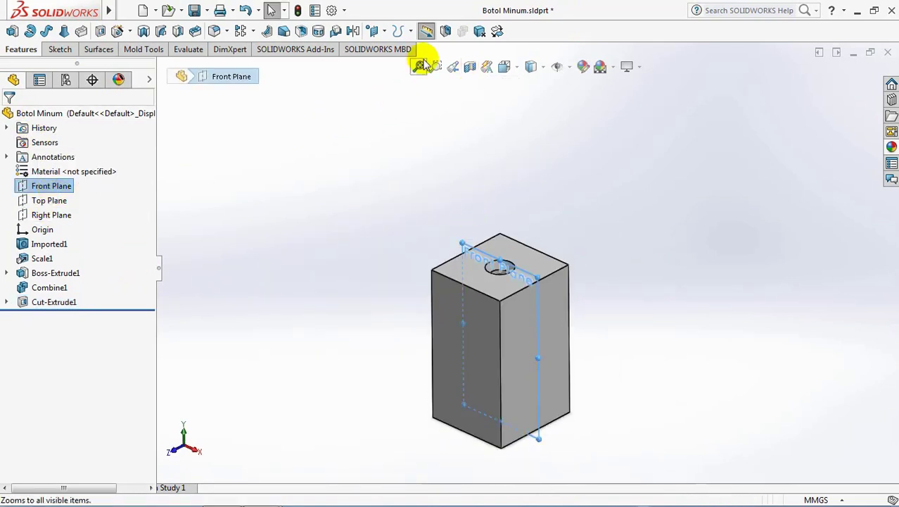
Split the block along the Front Plane, keeping both bodies Split1[1] and Split1[2]
{"action": "left_click", "coordinate": [443, 30]}
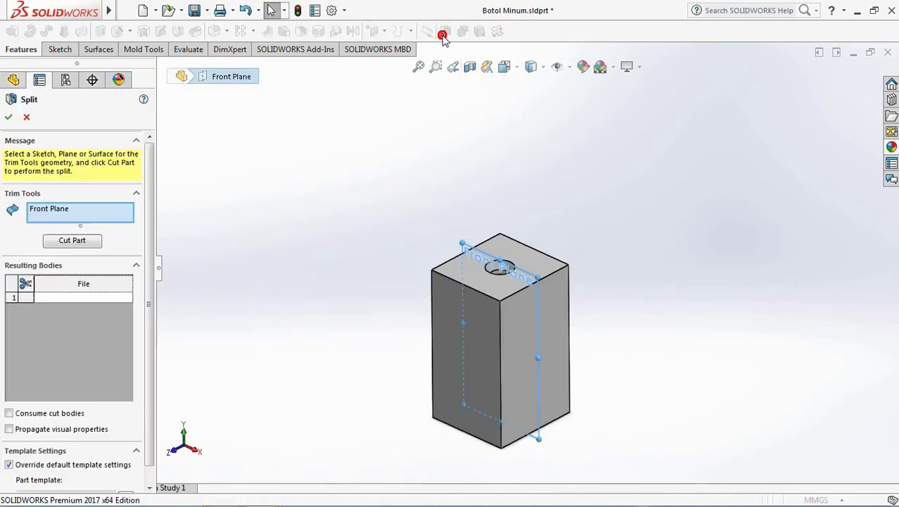
{"action": "left_click", "coordinate": [65, 240]}
{"action": "left_click", "coordinate": [22, 284]}
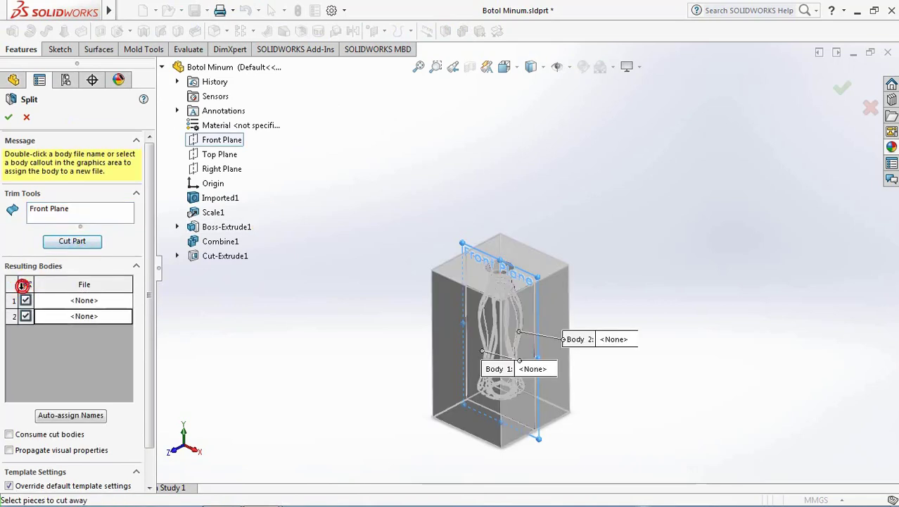
{"action": "left_click", "coordinate": [9, 119]}
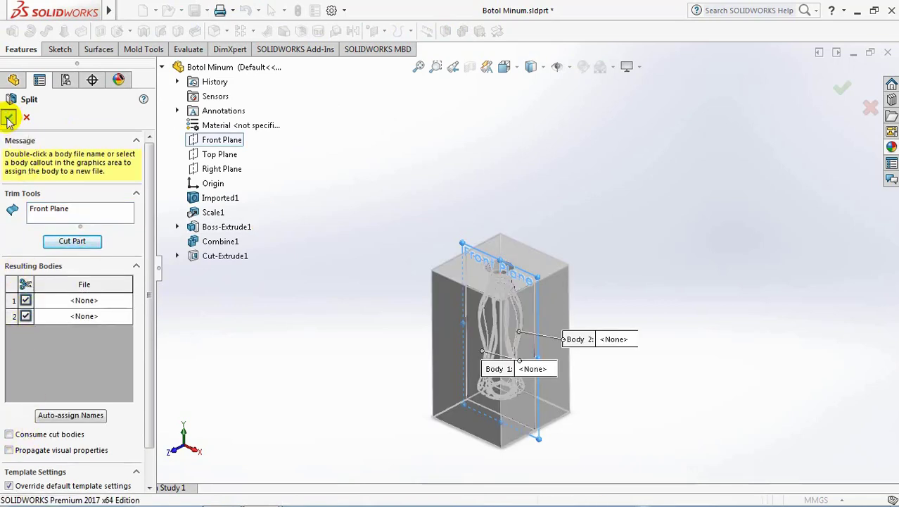
{"action": "key", "text": "f"}
Hide Split1[1] and start a sketch on the exposed parting face
{"action": "left_click", "coordinate": [484, 316]}
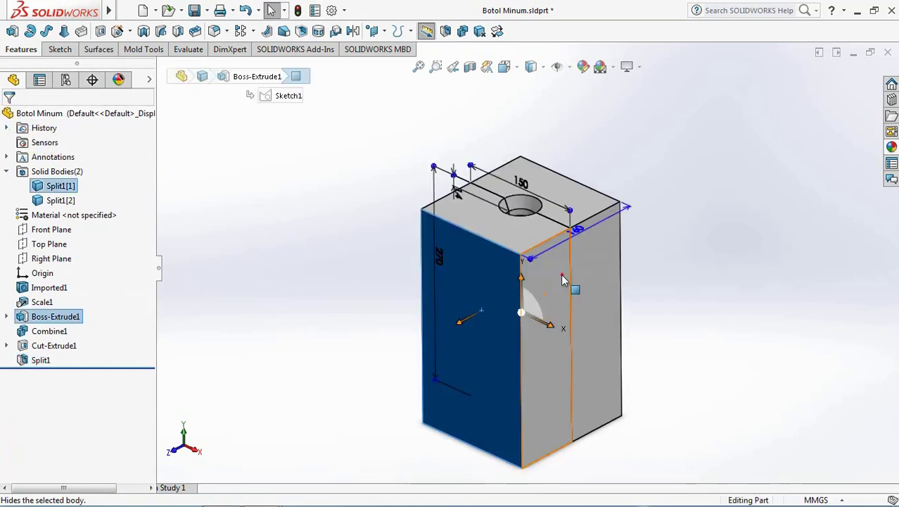
{"action": "left_click", "coordinate": [559, 271]}
{"action": "left_click", "coordinate": [560, 248]}
{"action": "left_click", "coordinate": [609, 206]}
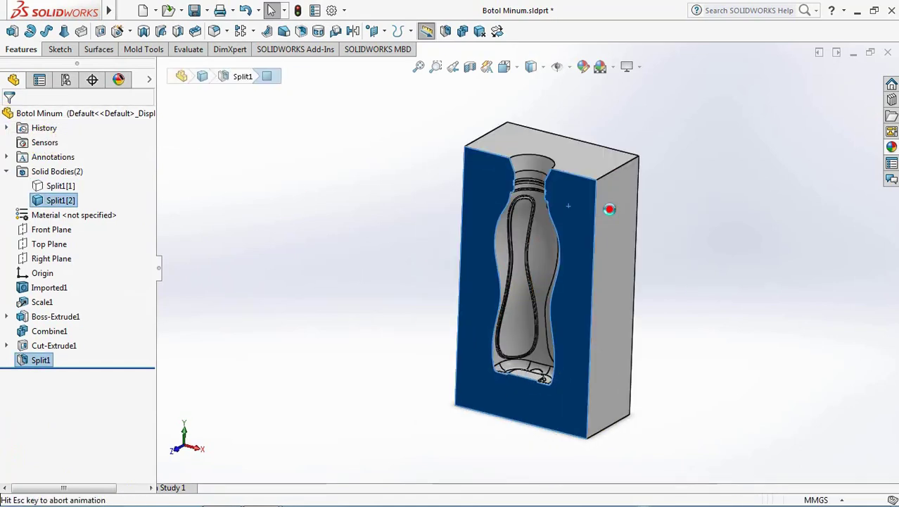
Offset the left-side neck and bead edges outward by 1.50 mm with dimensions
{"action": "scroll", "coordinate": [531, 156], "scroll_direction": "down", "scroll_amount": 2}
{"action": "scroll", "coordinate": [531, 156], "scroll_direction": "up", "scroll_amount": 4}
{"action": "scroll", "coordinate": [553, 261], "scroll_direction": "down", "scroll_amount": 2}
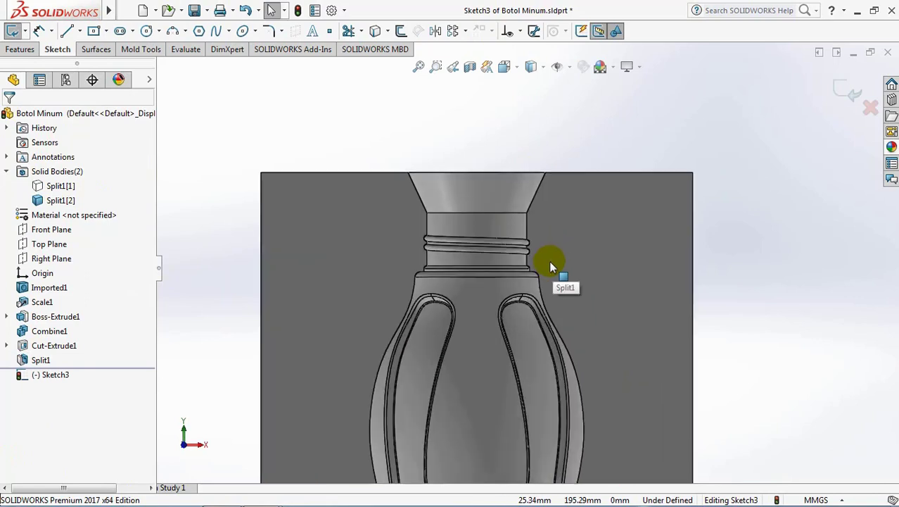
{"action": "scroll", "coordinate": [548, 260], "scroll_direction": "down", "scroll_amount": 2}
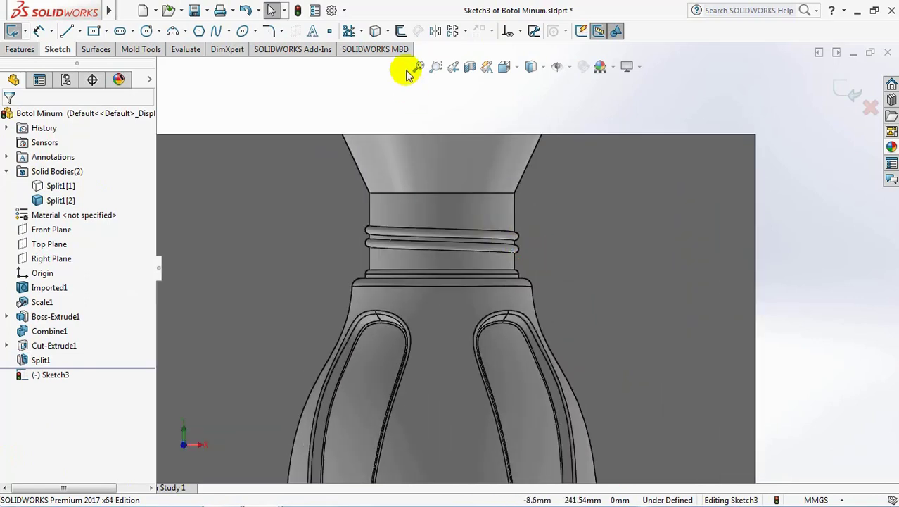
{"action": "left_click", "coordinate": [401, 31]}
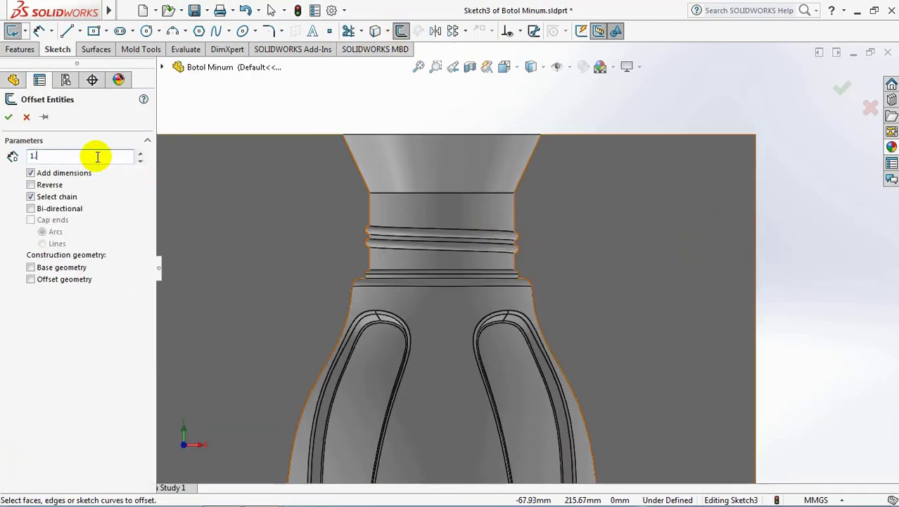
{"action": "left_click", "coordinate": [360, 183]}
{"action": "scroll", "coordinate": [367, 185], "scroll_direction": "down", "scroll_amount": 3}
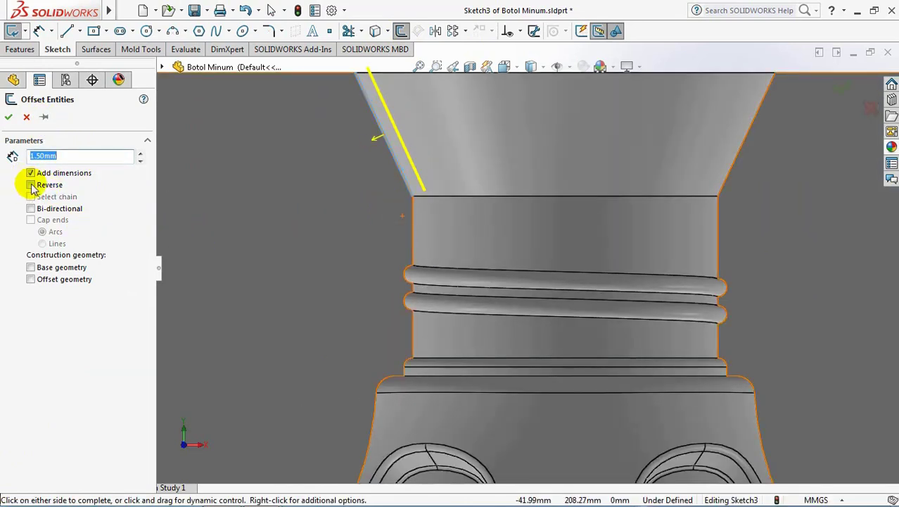
{"action": "scroll", "coordinate": [439, 235], "scroll_direction": "down", "scroll_amount": 2}
{"action": "left_click", "coordinate": [432, 264]}
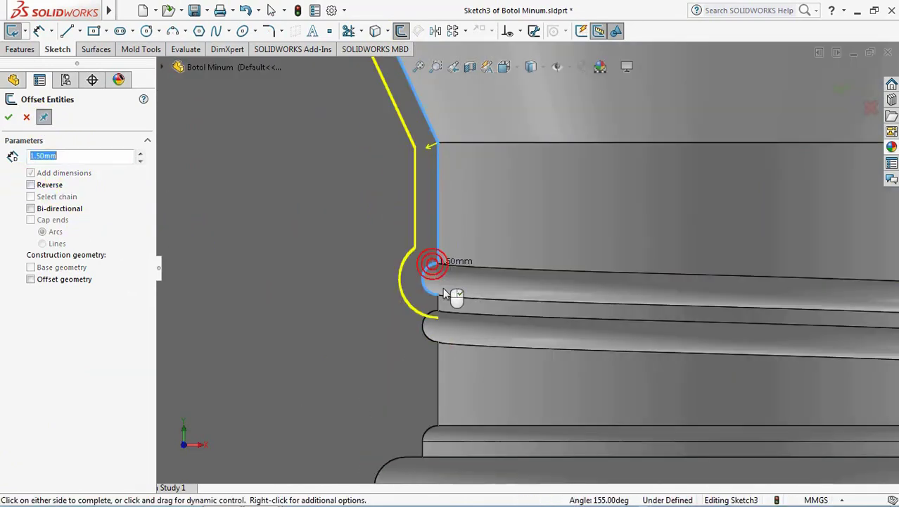
{"action": "left_click", "coordinate": [426, 327]}
{"action": "left_click", "coordinate": [435, 352]}
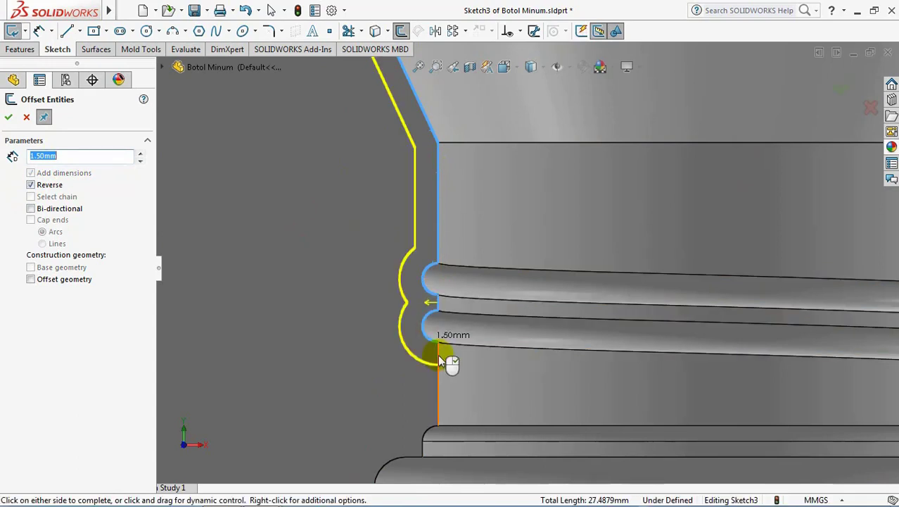
{"action": "left_click", "coordinate": [438, 360]}
{"action": "scroll", "coordinate": [449, 361], "scroll_direction": "up", "scroll_amount": 2}
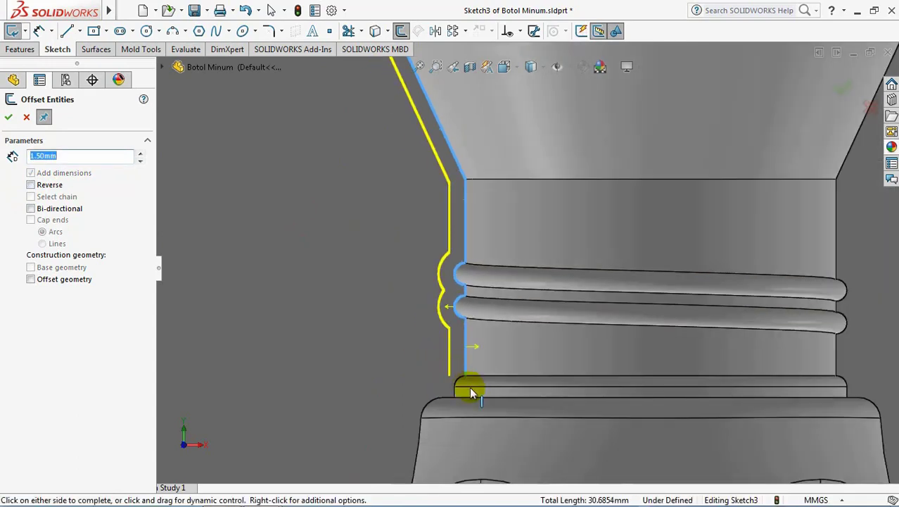
{"action": "scroll", "coordinate": [461, 381], "scroll_direction": "down", "scroll_amount": 2}
{"action": "left_click", "coordinate": [457, 371]}
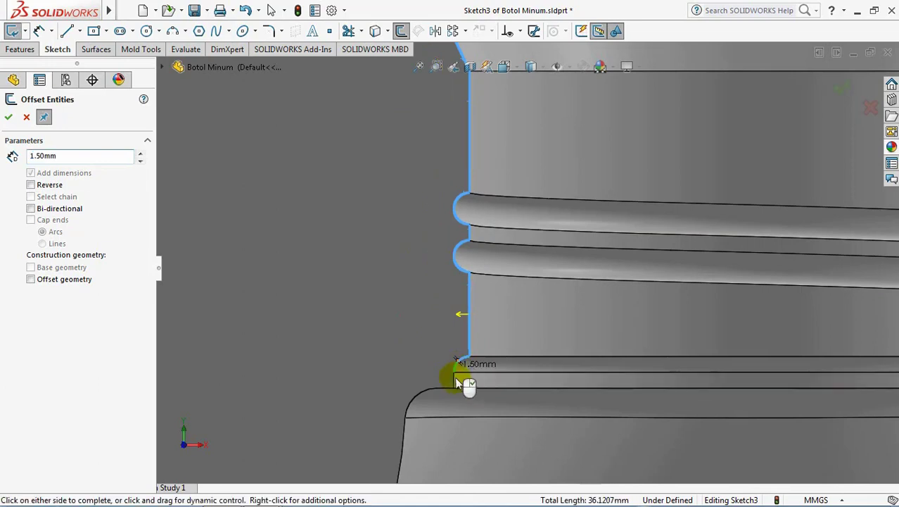
{"action": "left_click", "coordinate": [453, 386]}
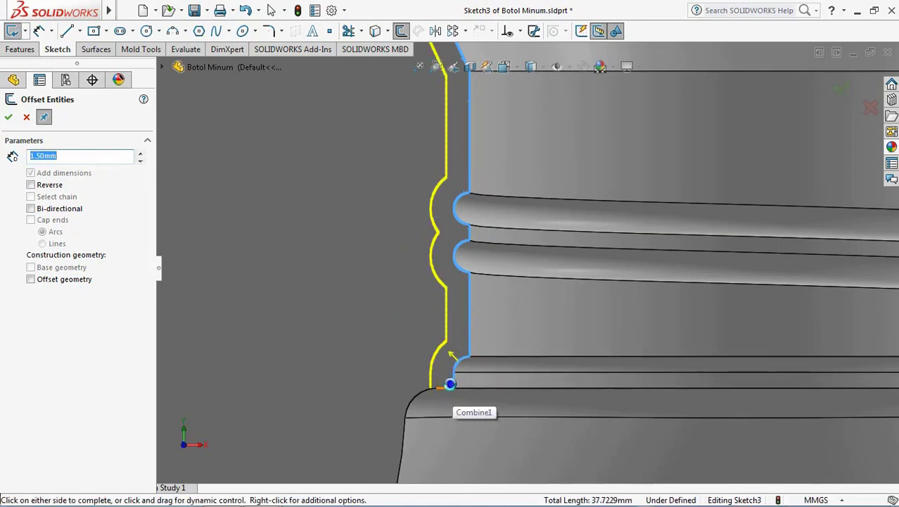
{"action": "left_click", "coordinate": [433, 392]}
Offset the left base arc by 1.50 mm
{"action": "left_click", "coordinate": [412, 414]}
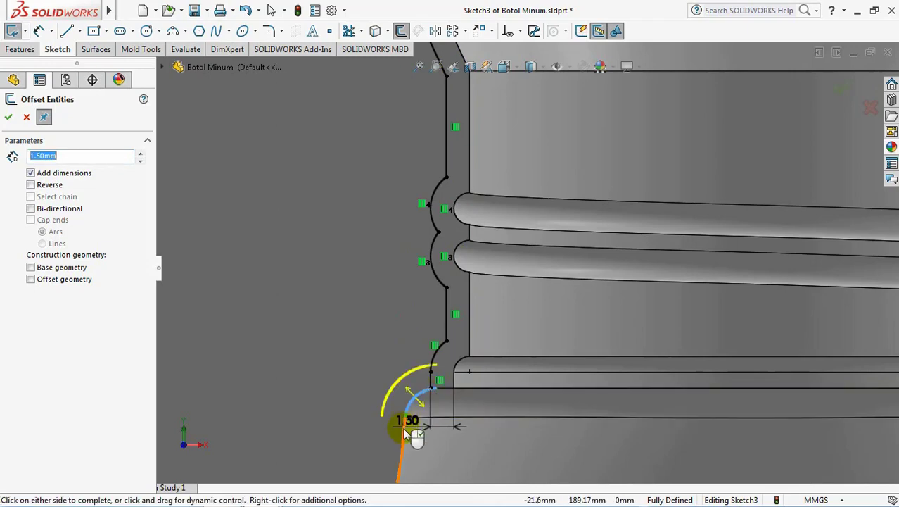
{"action": "left_click", "coordinate": [402, 428]}
{"action": "scroll", "coordinate": [475, 374], "scroll_direction": "up", "scroll_amount": 3}
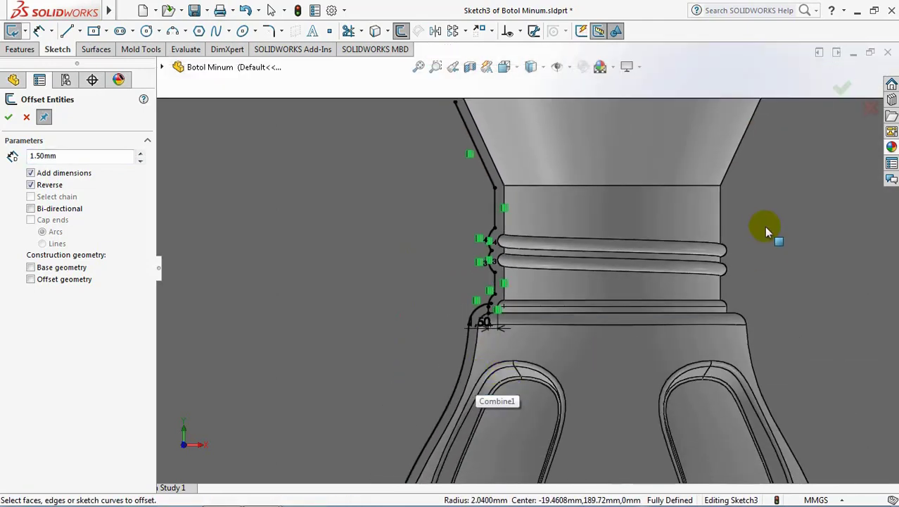
{"action": "scroll", "coordinate": [663, 204], "scroll_direction": "down", "scroll_amount": 5}
Offset the right-side neck edges and rib arcs outward by 1.50 mm
{"action": "left_click", "coordinate": [633, 196]}
{"action": "left_click", "coordinate": [631, 223]}
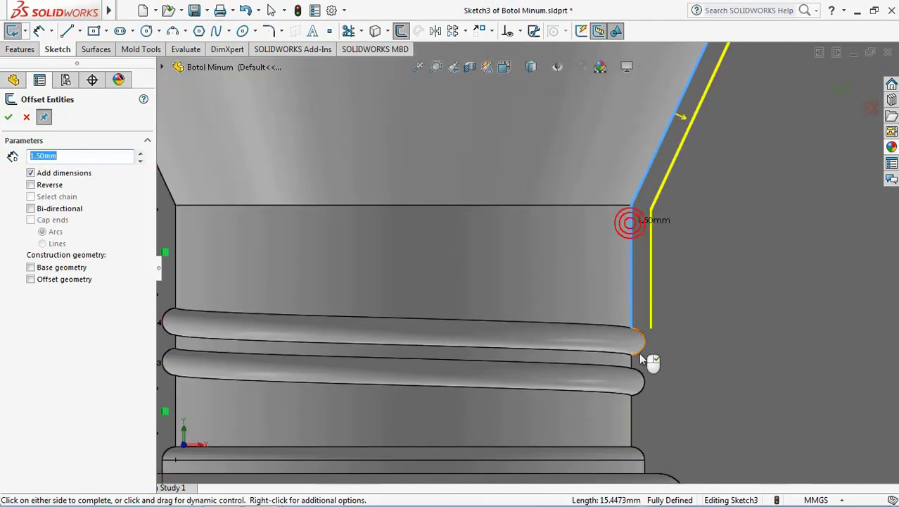
{"action": "scroll", "coordinate": [636, 352], "scroll_direction": "down", "scroll_amount": 2}
{"action": "left_click", "coordinate": [625, 341]}
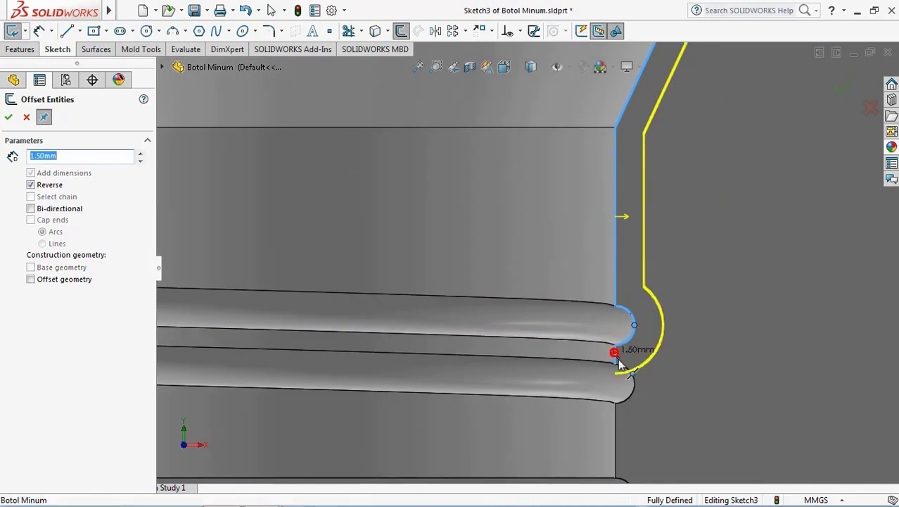
{"action": "left_click", "coordinate": [621, 359]}
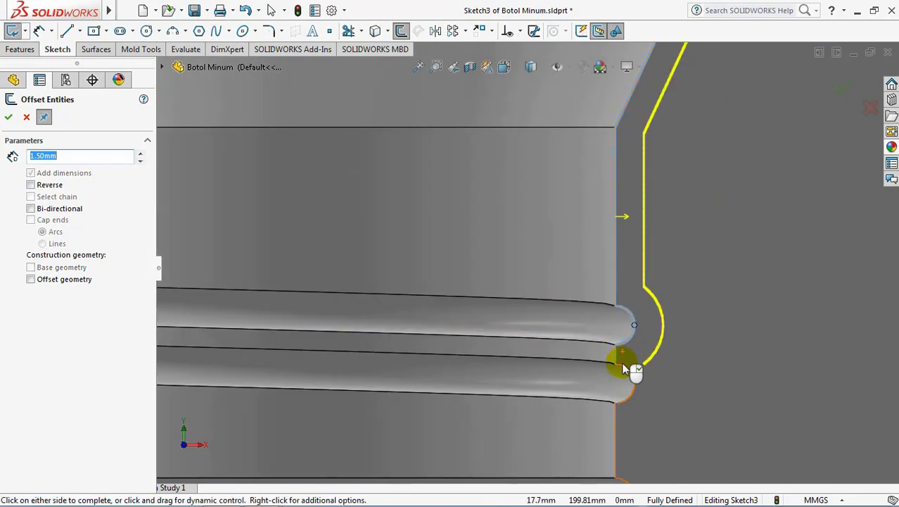
{"action": "left_click", "coordinate": [615, 412]}
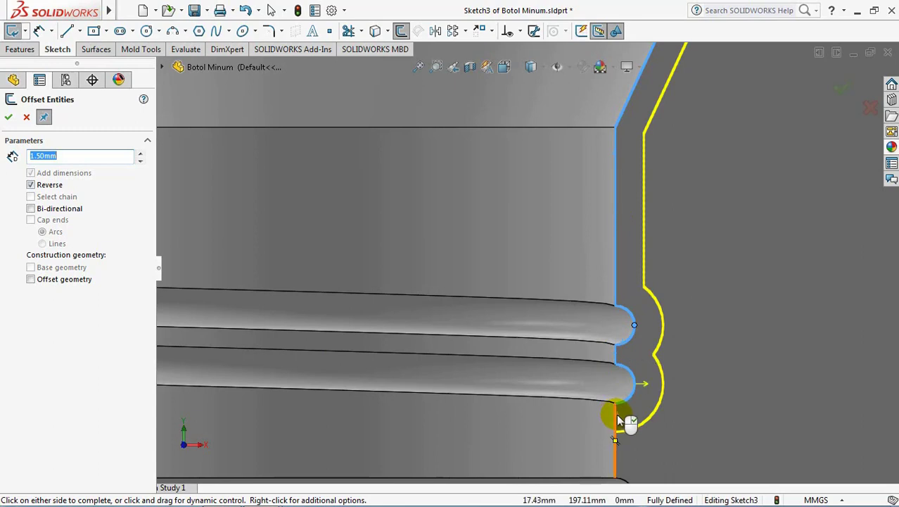
{"action": "left_click", "coordinate": [621, 394]}
{"action": "left_click", "coordinate": [621, 392]}
{"action": "scroll", "coordinate": [623, 386], "scroll_direction": "up", "scroll_amount": 3}
{"action": "scroll", "coordinate": [598, 394], "scroll_direction": "down", "scroll_amount": 3}
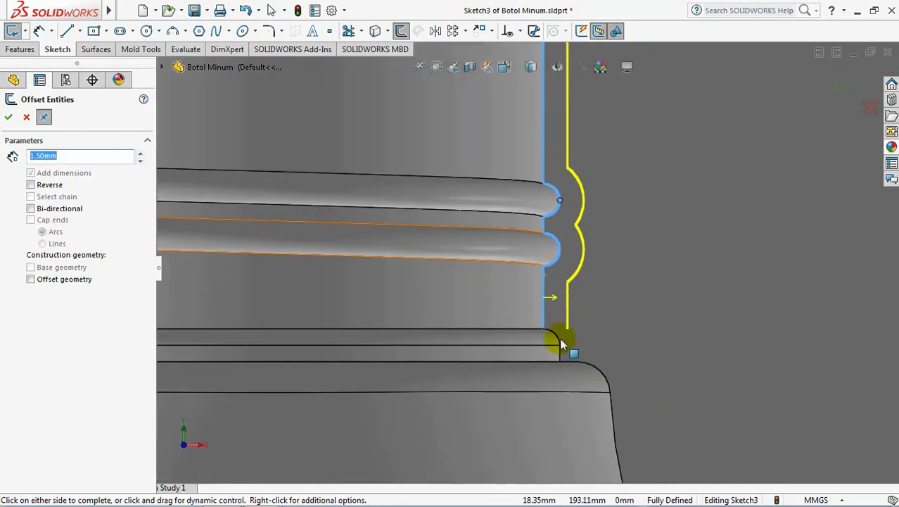
{"action": "left_click", "coordinate": [560, 346]}
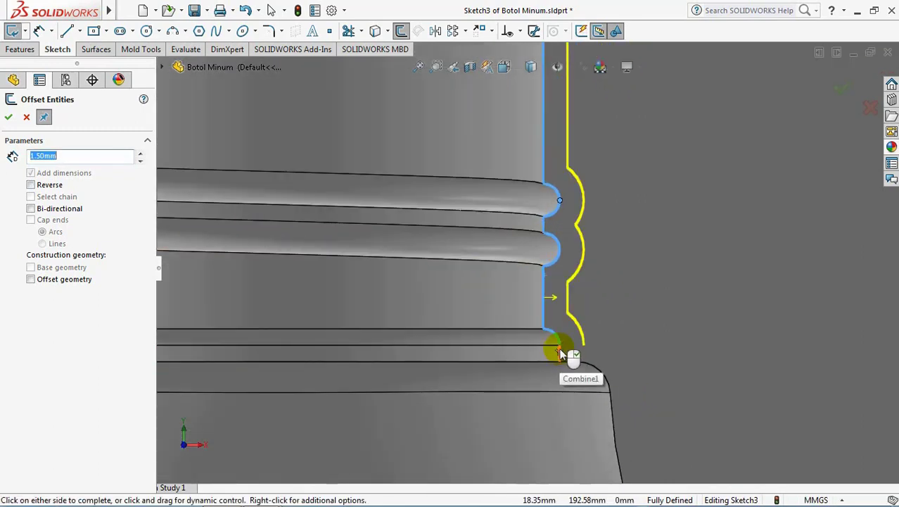
{"action": "left_click", "coordinate": [561, 354]}
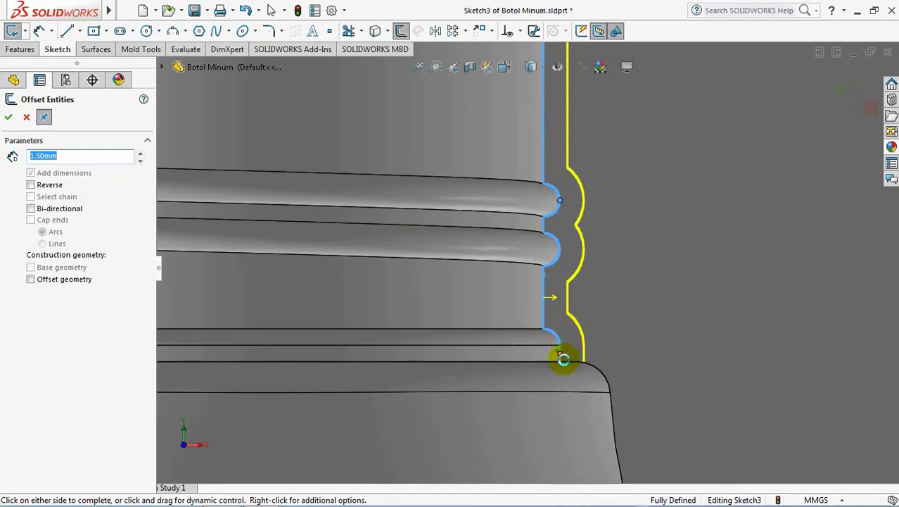
{"action": "left_click", "coordinate": [563, 359]}
Offset the right base arc outward and pick the horizontal edge at the neck base
{"action": "left_click", "coordinate": [610, 404]}
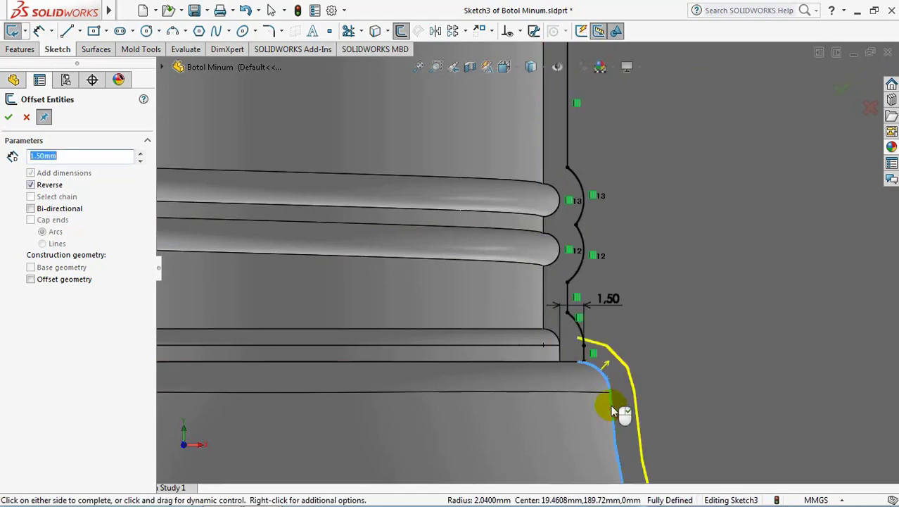
{"action": "left_click", "coordinate": [614, 406]}
{"action": "scroll", "coordinate": [632, 360], "scroll_direction": "up", "scroll_amount": 3}
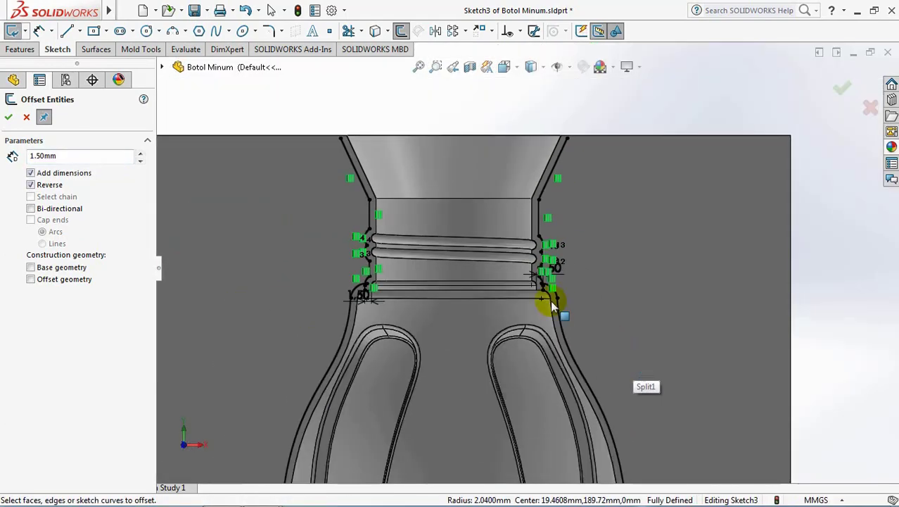
{"action": "left_click", "coordinate": [535, 295]}
{"action": "scroll", "coordinate": [521, 267], "scroll_direction": "up", "scroll_amount": 1}
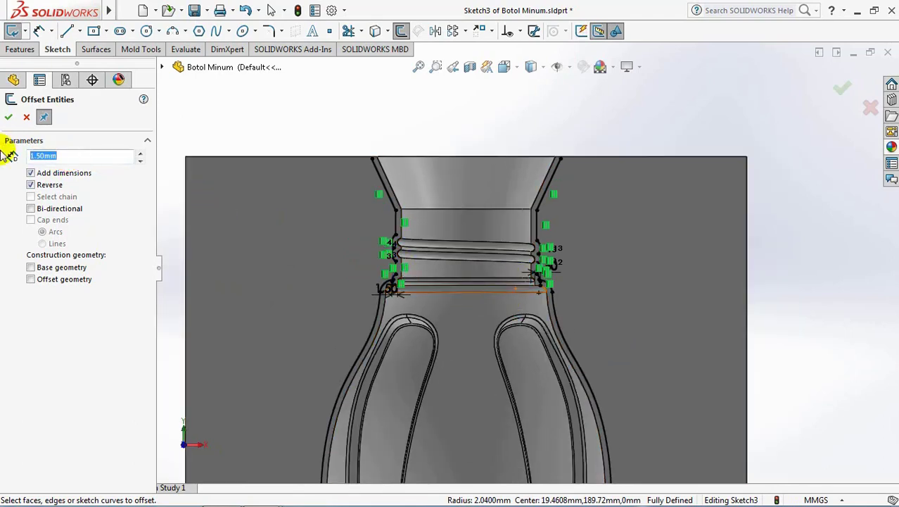
{"action": "type", "text": "5"}
Offset the left and right top edges of the block 5 mm upward
{"action": "left_click", "coordinate": [296, 156]}
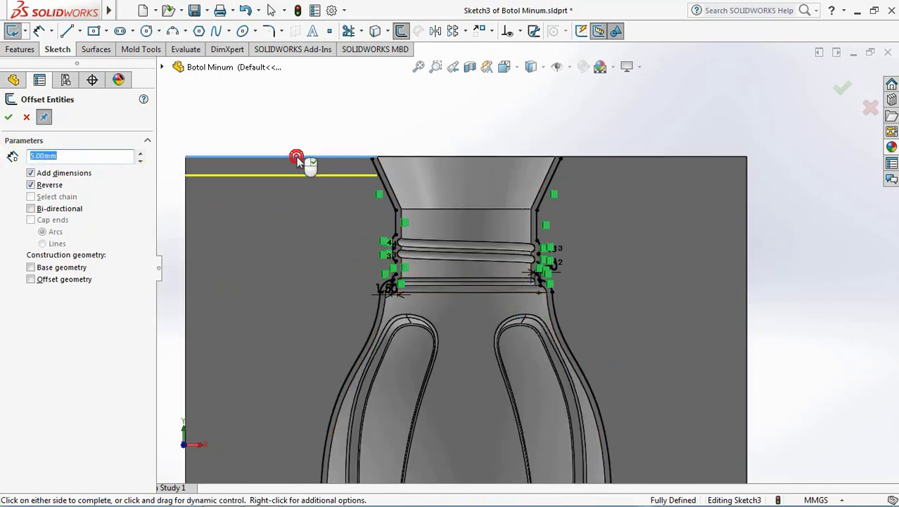
{"action": "left_click", "coordinate": [327, 156]}
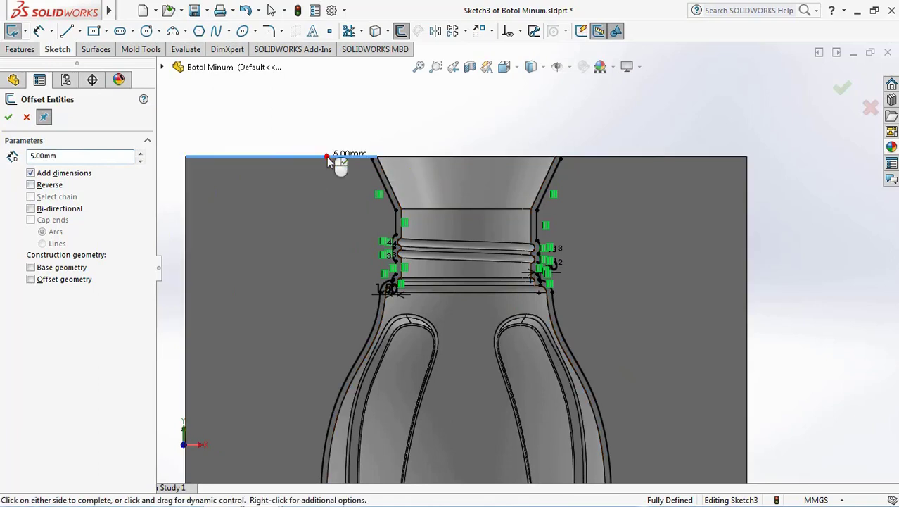
{"action": "left_click", "coordinate": [349, 155]}
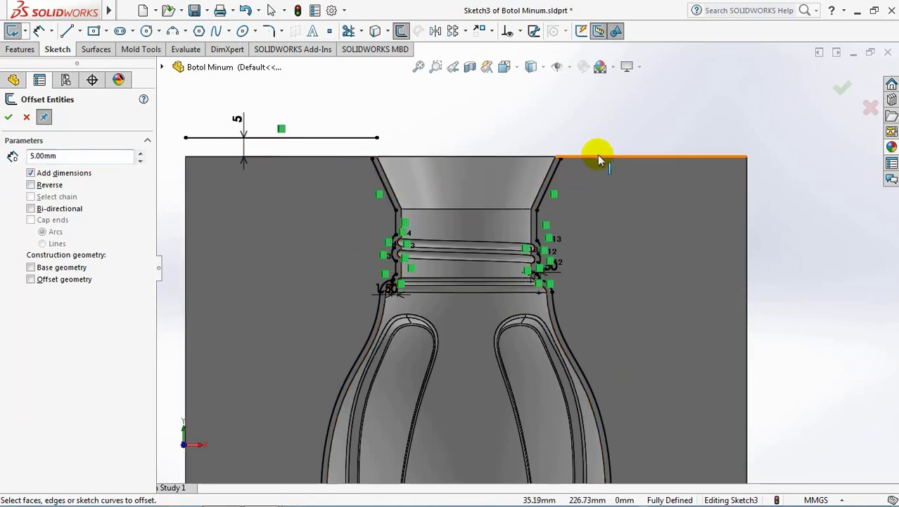
{"action": "left_click", "coordinate": [598, 157]}
{"action": "left_click", "coordinate": [594, 162]}
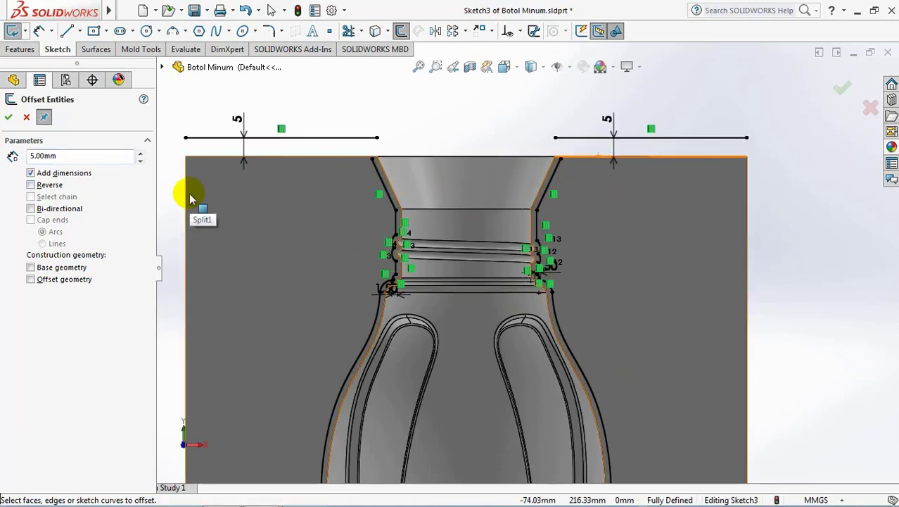
Offset both side edges 30 mm inward, reversing the direction for the right edge
{"action": "left_click_drag", "start_coordinate": [64, 156], "coordinate": [3, 159]}
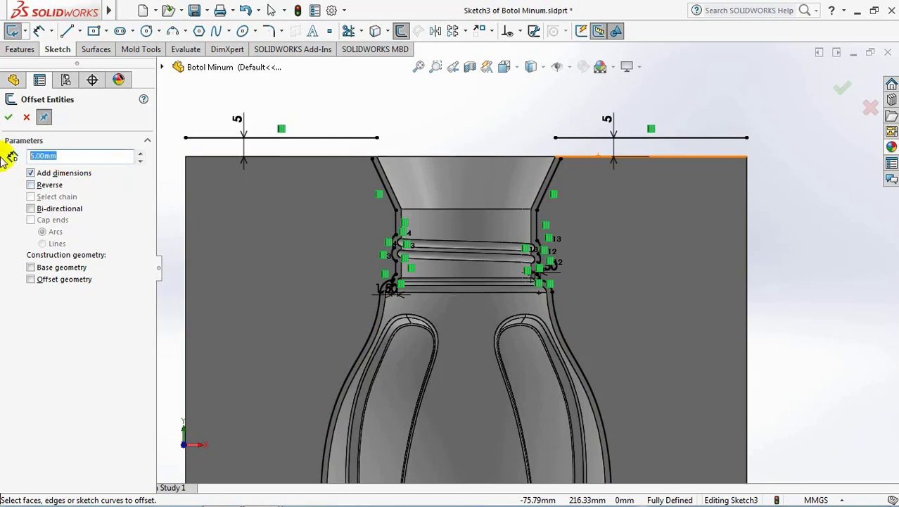
{"action": "type", "text": "30"}
{"action": "left_click", "coordinate": [186, 227]}
{"action": "left_click", "coordinate": [190, 229]}
{"action": "left_click", "coordinate": [746, 250]}
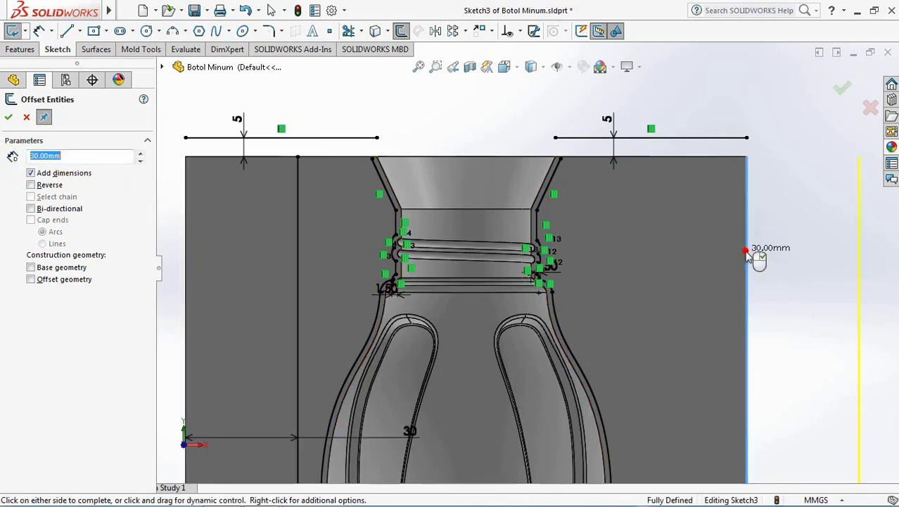
{"action": "left_click", "coordinate": [30, 185]}
{"action": "left_click", "coordinate": [8, 117]}
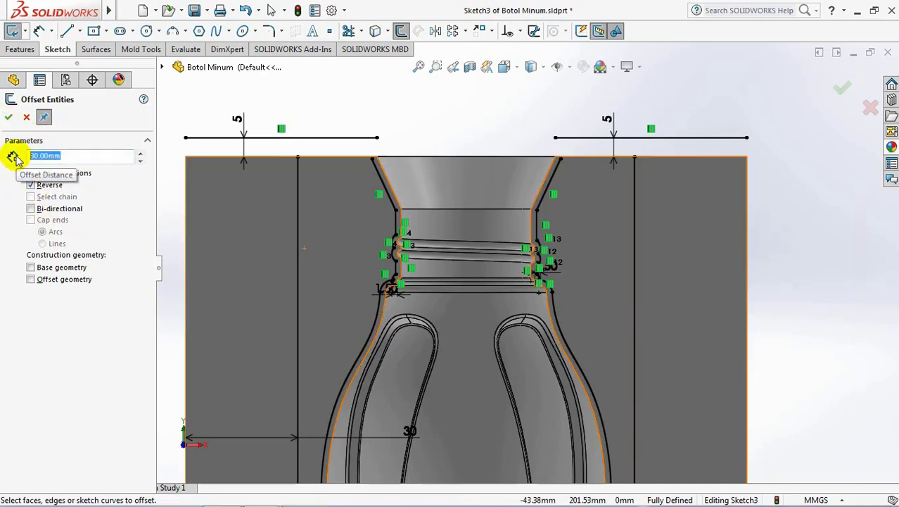
{"action": "type", "text": "45"}
Offset the left and right top edges 45 mm downward and finish offsetting
{"action": "key", "text": "Return"}
{"action": "left_click", "coordinate": [334, 158]}
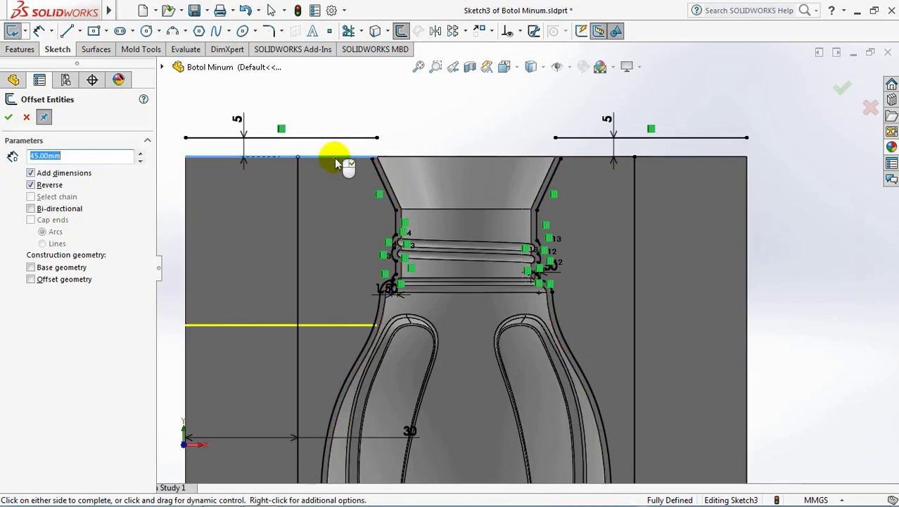
{"action": "left_click", "coordinate": [336, 162]}
{"action": "left_click", "coordinate": [666, 157]}
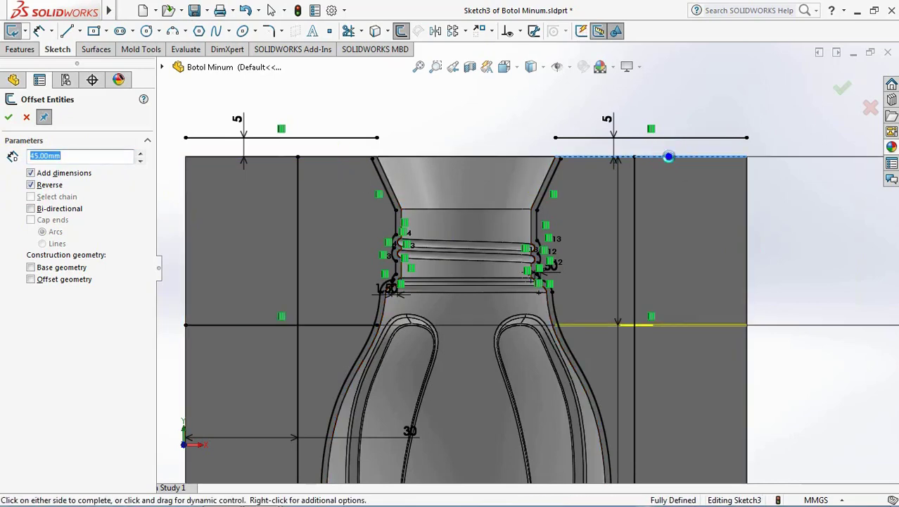
{"action": "left_click", "coordinate": [667, 156]}
{"action": "left_click", "coordinate": [9, 116]}
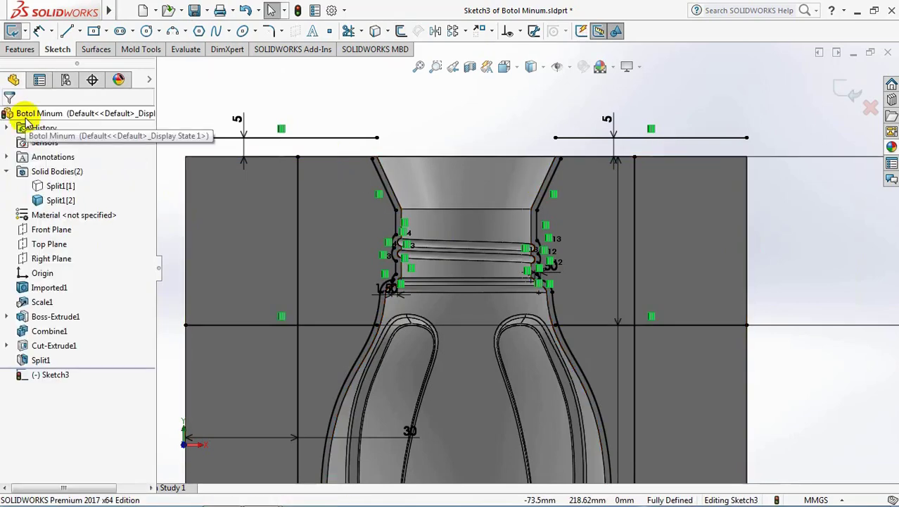
Corner-trim both 5 mm top lines to the neck's slanted offsets and the inner vertical lines
{"action": "left_click", "coordinate": [347, 30]}
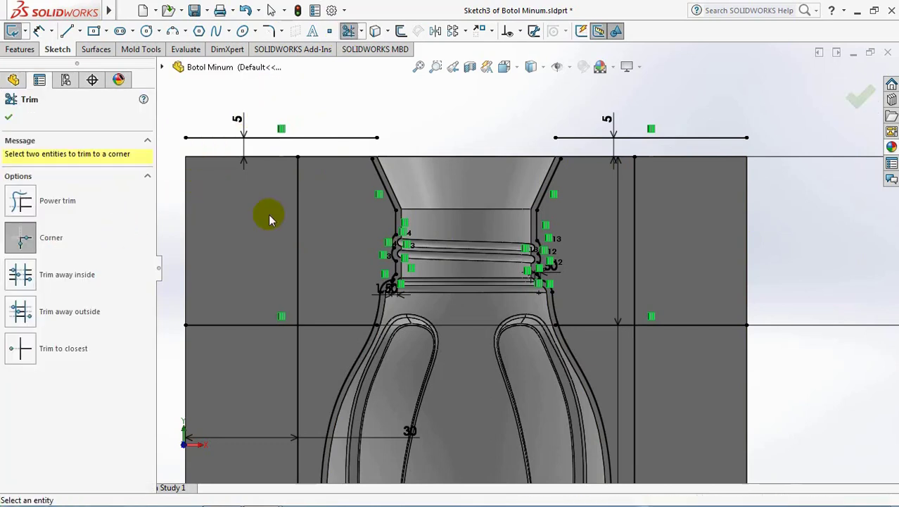
{"action": "left_click", "coordinate": [330, 139]}
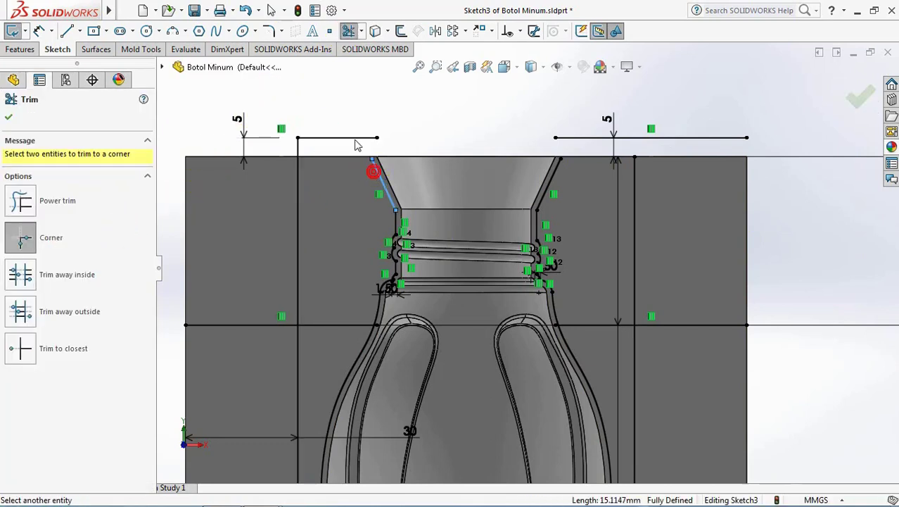
{"action": "left_click", "coordinate": [356, 140]}
{"action": "left_click", "coordinate": [634, 182]}
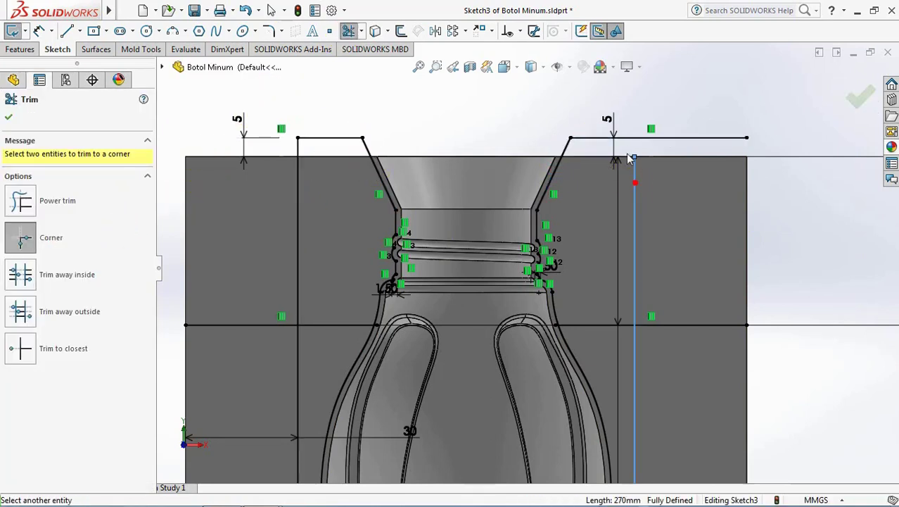
{"action": "left_click", "coordinate": [623, 140]}
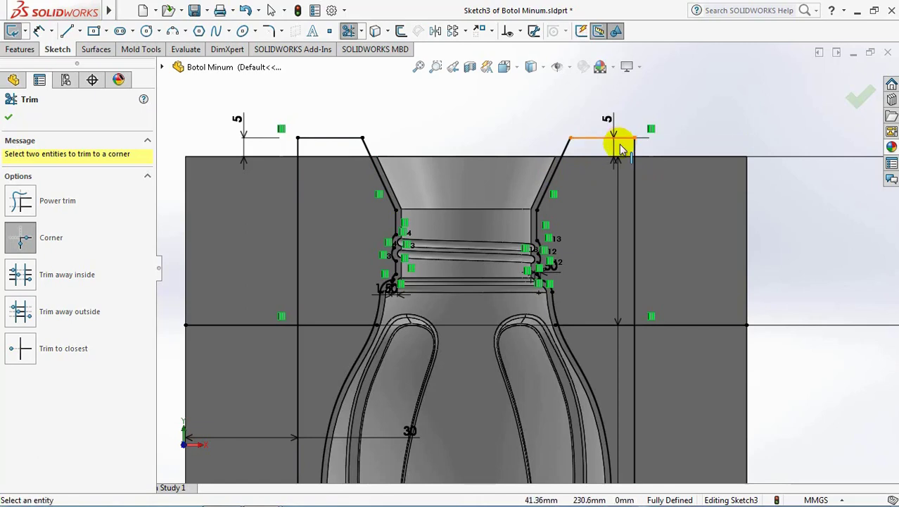
{"action": "left_click", "coordinate": [8, 116]}
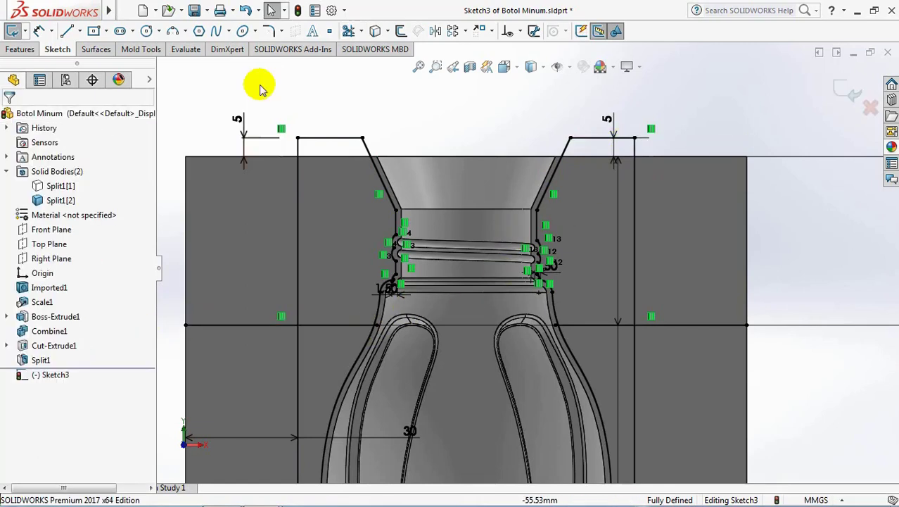
Round the lower outline corners of Sketch3 with R5 sketch fillets
{"action": "left_click", "coordinate": [271, 32]}
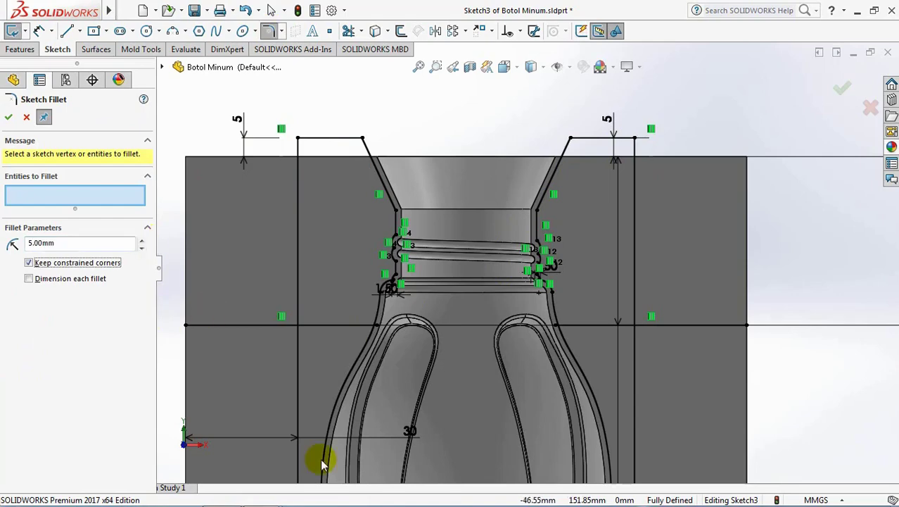
{"action": "scroll", "coordinate": [348, 335], "scroll_direction": "down", "scroll_amount": 2}
{"action": "scroll", "coordinate": [321, 287], "scroll_direction": "down", "scroll_amount": 2}
{"action": "left_click", "coordinate": [321, 280]}
{"action": "left_click", "coordinate": [282, 250]}
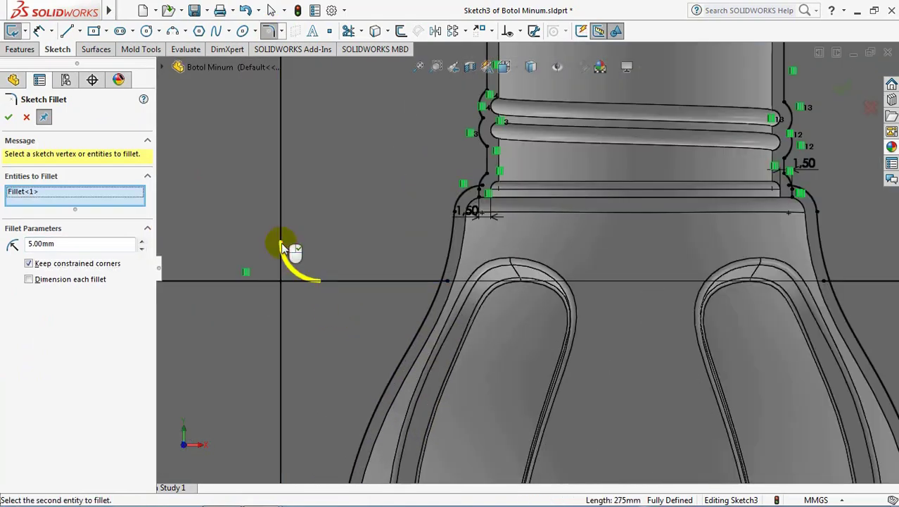
{"action": "left_click", "coordinate": [394, 280]}
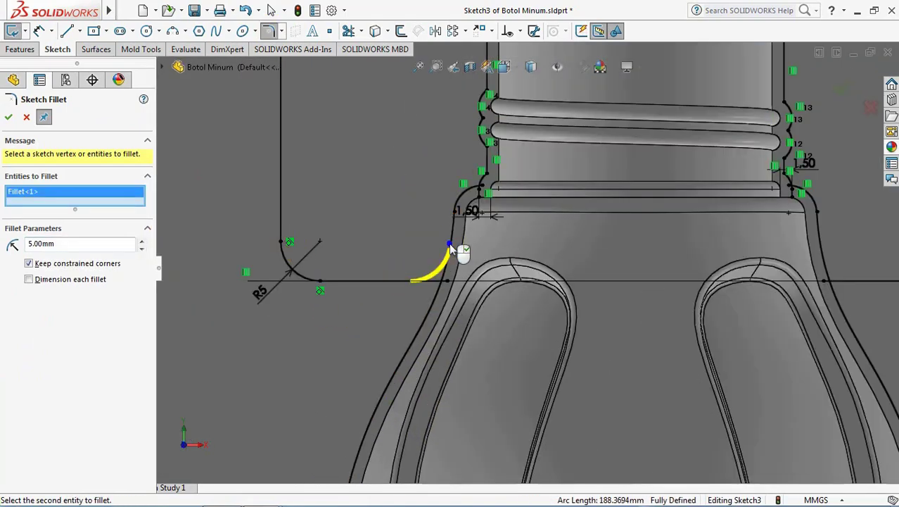
{"action": "left_click", "coordinate": [451, 247]}
{"action": "scroll", "coordinate": [535, 267], "scroll_direction": "up", "scroll_amount": 2}
{"action": "left_click", "coordinate": [780, 275]}
{"action": "left_click", "coordinate": [733, 262]}
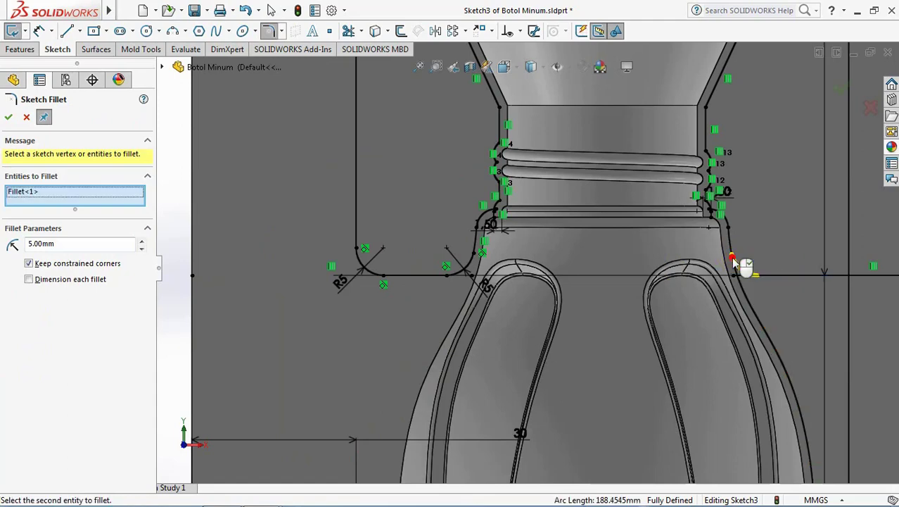
{"action": "left_click", "coordinate": [812, 278]}
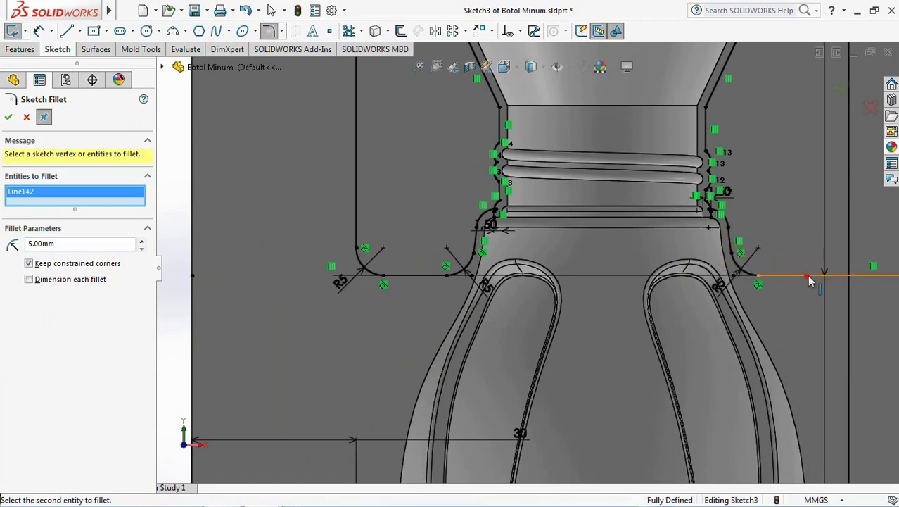
{"action": "left_click", "coordinate": [823, 269]}
{"action": "key", "text": "f"}
Add R3 fillets to the six left-side neck profile corners
{"action": "scroll", "coordinate": [747, 227], "scroll_direction": "down", "scroll_amount": 3}
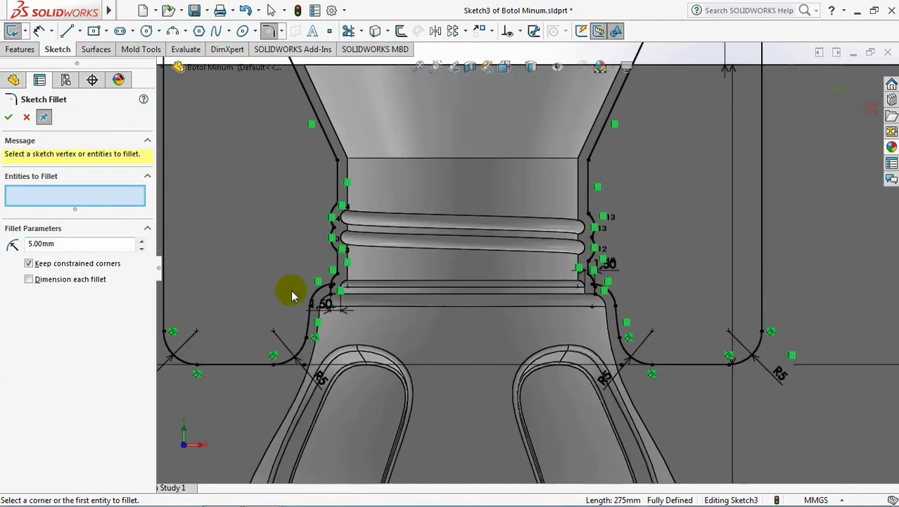
{"action": "scroll", "coordinate": [353, 177], "scroll_direction": "down", "scroll_amount": 2}
{"action": "left_click", "coordinate": [352, 228]}
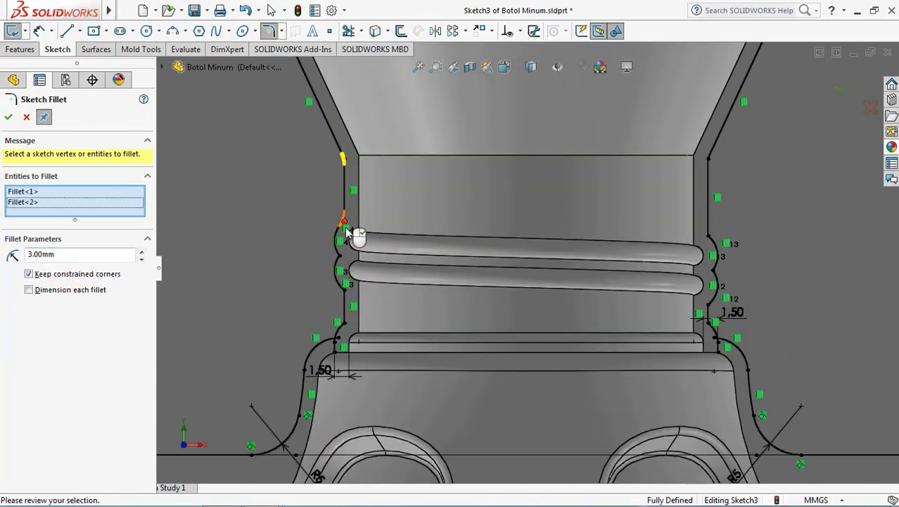
{"action": "left_click", "coordinate": [347, 276]}
{"action": "left_click", "coordinate": [350, 317]}
{"action": "left_click", "coordinate": [350, 325]}
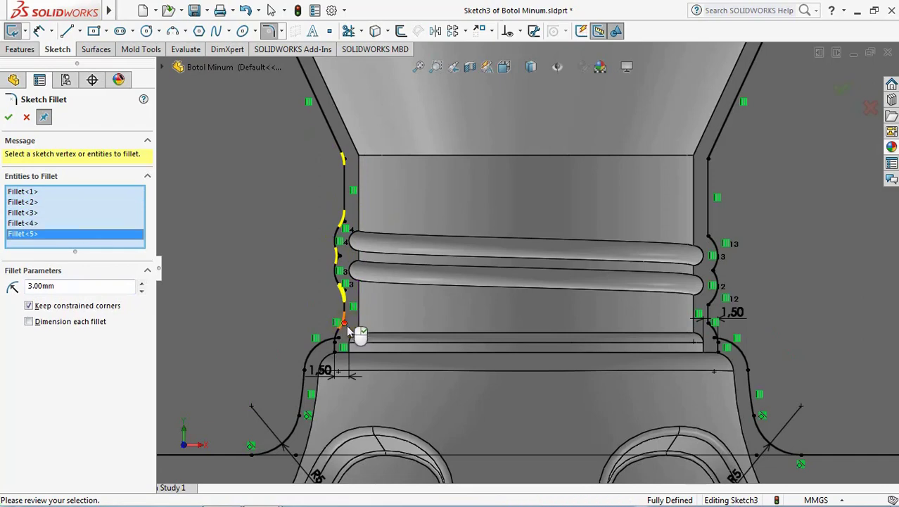
{"action": "scroll", "coordinate": [351, 331], "scroll_direction": "down", "scroll_amount": 2}
{"action": "left_click", "coordinate": [358, 322]}
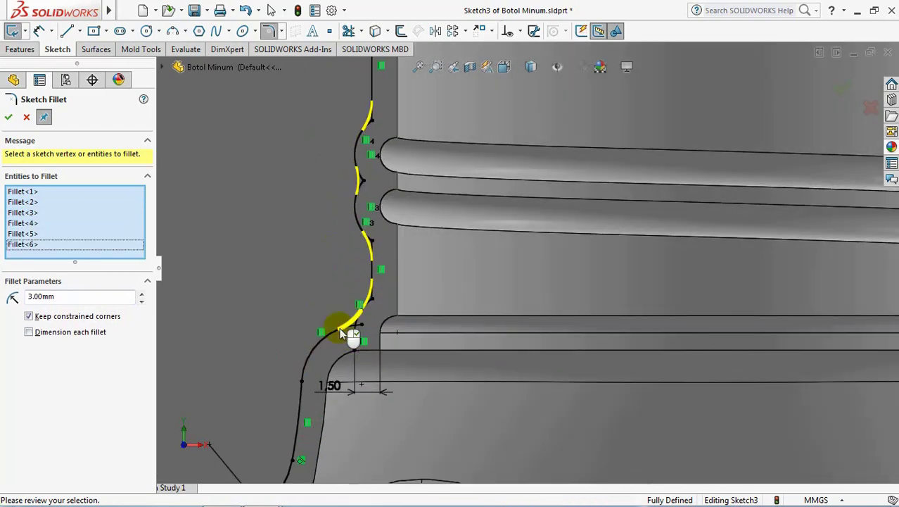
{"action": "scroll", "coordinate": [345, 329], "scroll_direction": "up", "scroll_amount": 1}
{"action": "right_click", "coordinate": [338, 327]}
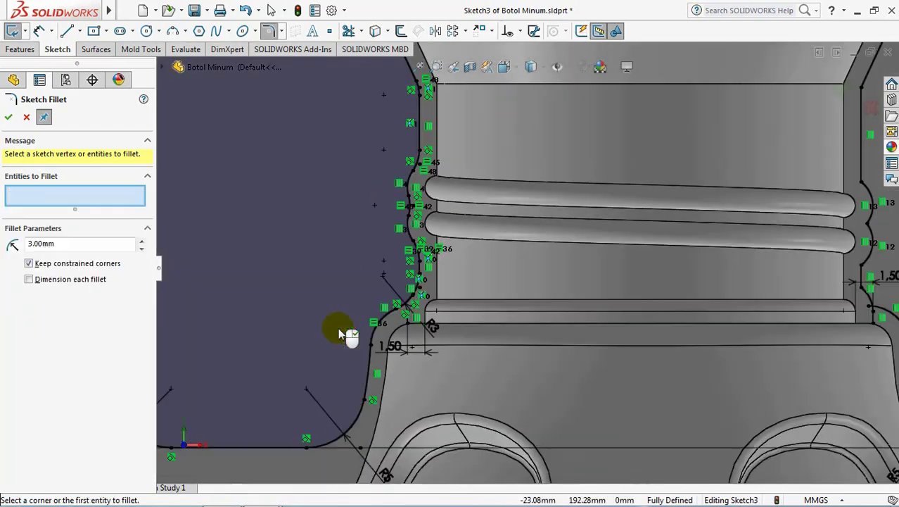
Add R3 fillets to the right-side neck profile corners, resolving the arc conflict
{"action": "scroll", "coordinate": [341, 331], "scroll_direction": "up", "scroll_amount": 2}
{"action": "scroll", "coordinate": [711, 184], "scroll_direction": "down", "scroll_amount": 1}
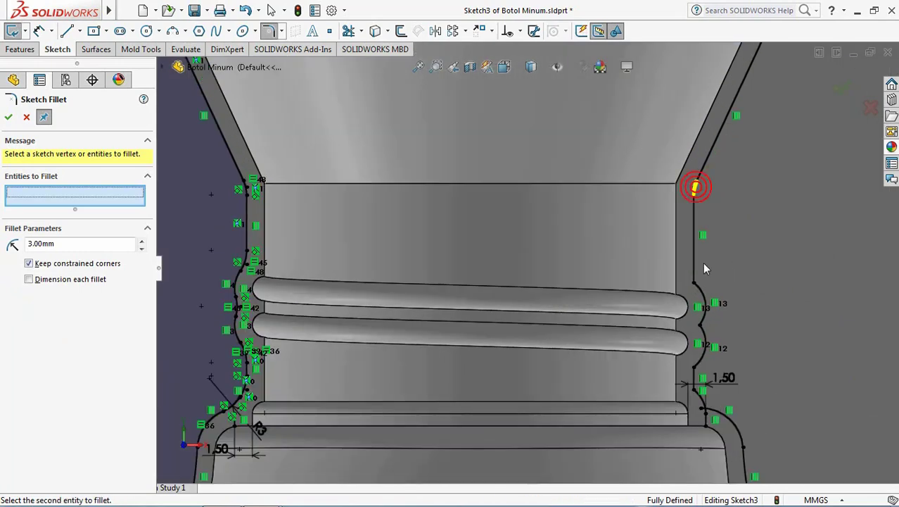
{"action": "left_click", "coordinate": [694, 285]}
{"action": "left_click", "coordinate": [702, 325]}
{"action": "left_click", "coordinate": [703, 359]}
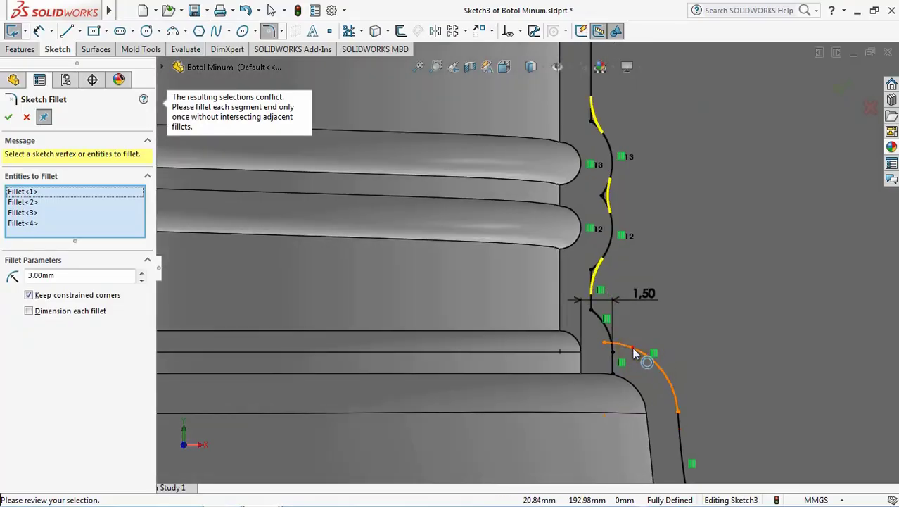
{"action": "left_click", "coordinate": [634, 354]}
{"action": "right_click", "coordinate": [608, 333]}
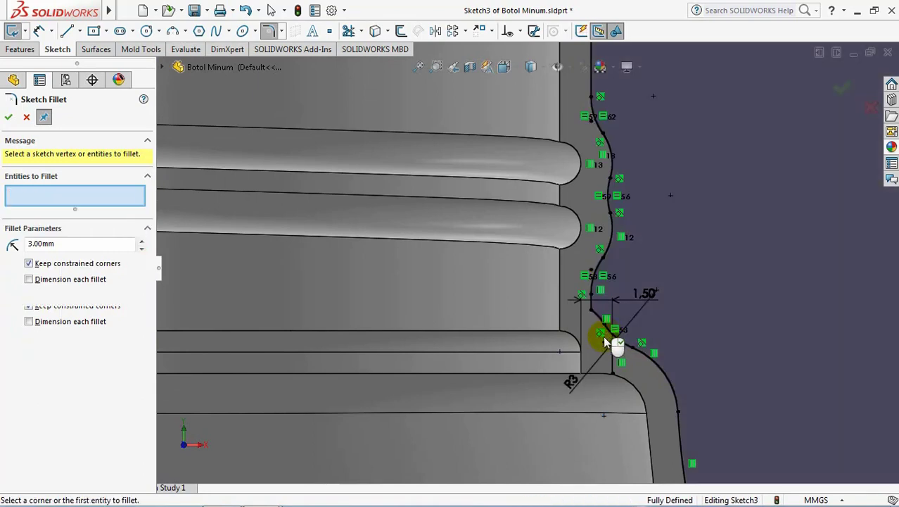
{"action": "scroll", "coordinate": [615, 324], "scroll_direction": "up", "scroll_amount": 1}
{"action": "scroll", "coordinate": [615, 324], "scroll_direction": "up", "scroll_amount": 1}
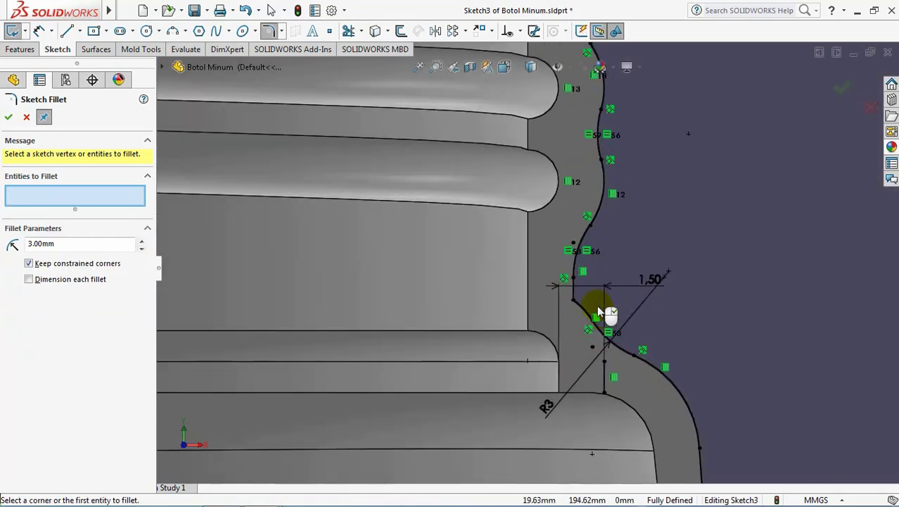
{"action": "left_click", "coordinate": [29, 118]}
{"action": "scroll", "coordinate": [616, 288], "scroll_direction": "up", "scroll_amount": 2}
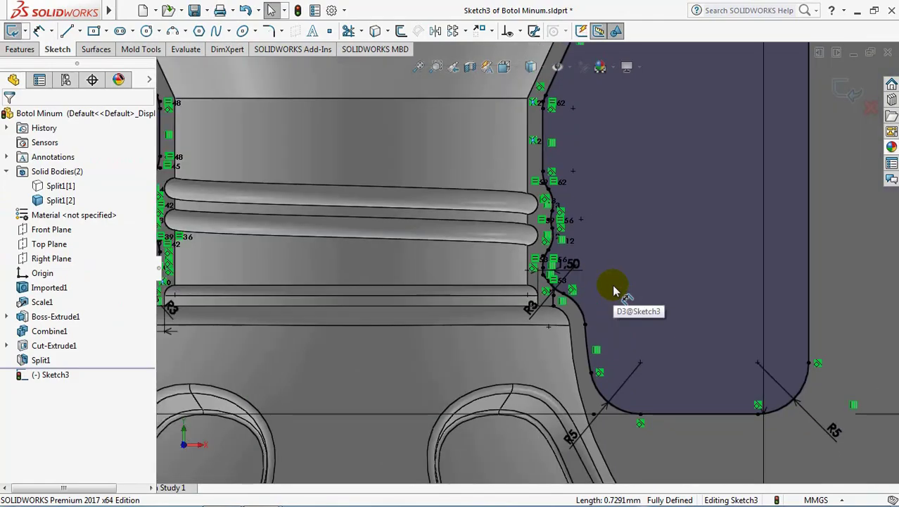
Tilt the view and select the Split1[1] mold half body
{"action": "scroll", "coordinate": [615, 290], "scroll_direction": "up", "scroll_amount": 2}
{"action": "scroll", "coordinate": [608, 287], "scroll_direction": "up", "scroll_amount": 2}
{"action": "mouse_move", "coordinate": [596, 279]}
{"action": "middle_mouse_down"}
{"action": "mouse_move", "coordinate": [578, 321]}
{"action": "mouse_move", "coordinate": [234, 227]}
{"action": "middle_mouse_up"}
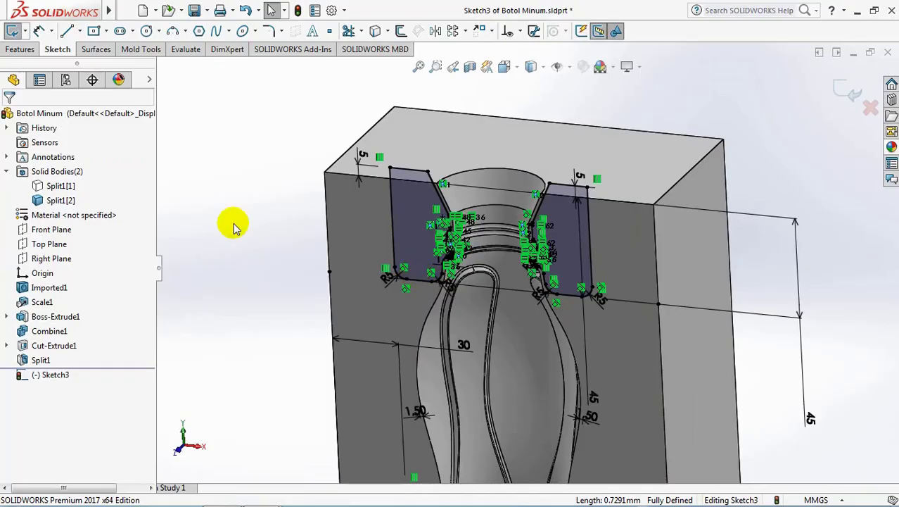
{"action": "right_click", "coordinate": [53, 186]}
{"action": "left_click", "coordinate": [56, 168]}
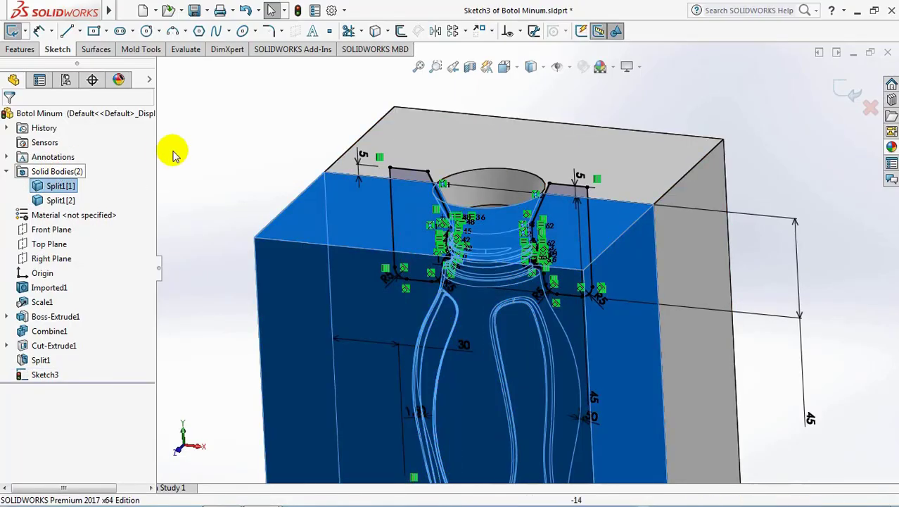
{"action": "left_click", "coordinate": [25, 47]}
Set up an Extruded Cut from Sketch3, Mid Plane 6 mm, on both neck contours and region
{"action": "left_click", "coordinate": [97, 31]}
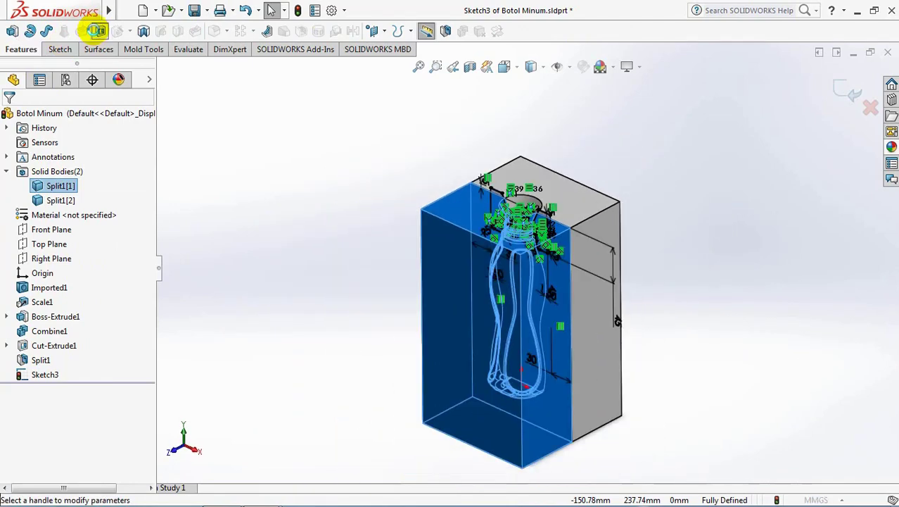
{"action": "left_click", "coordinate": [74, 198]}
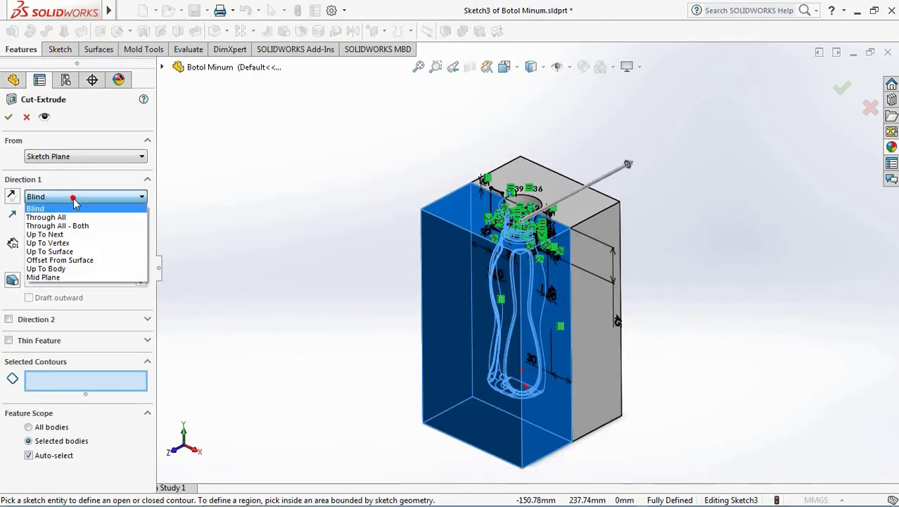
{"action": "left_click", "coordinate": [67, 277]}
{"action": "type", "text": "6.00mm"}
{"action": "key", "text": "Tab"}
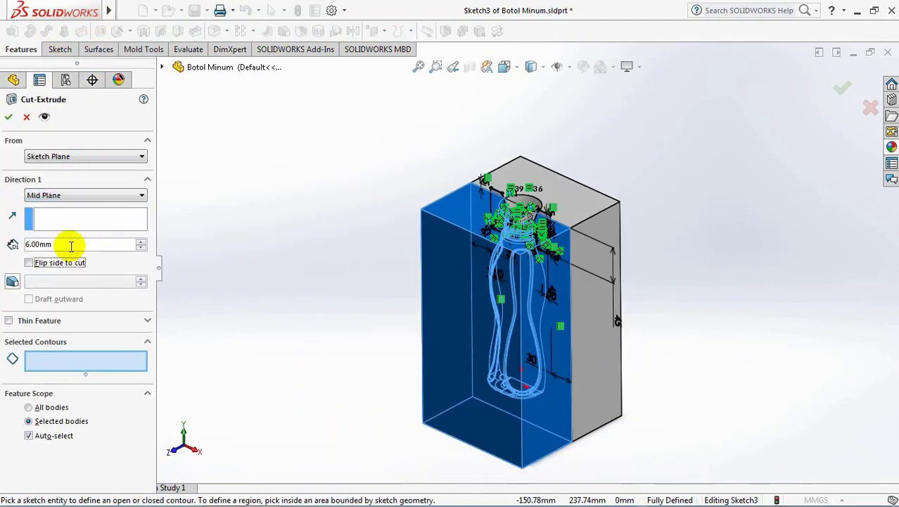
{"action": "scroll", "coordinate": [496, 306], "scroll_direction": "up", "scroll_amount": 3}
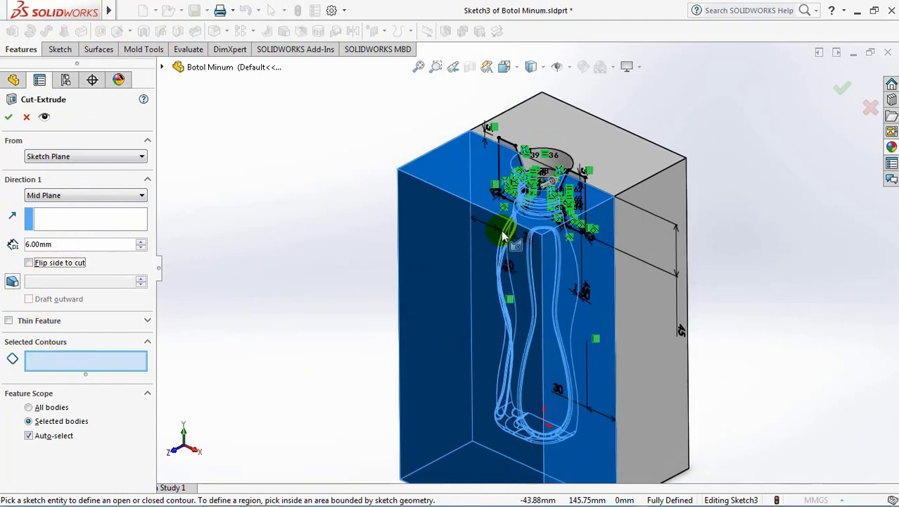
{"action": "left_click", "coordinate": [510, 116]}
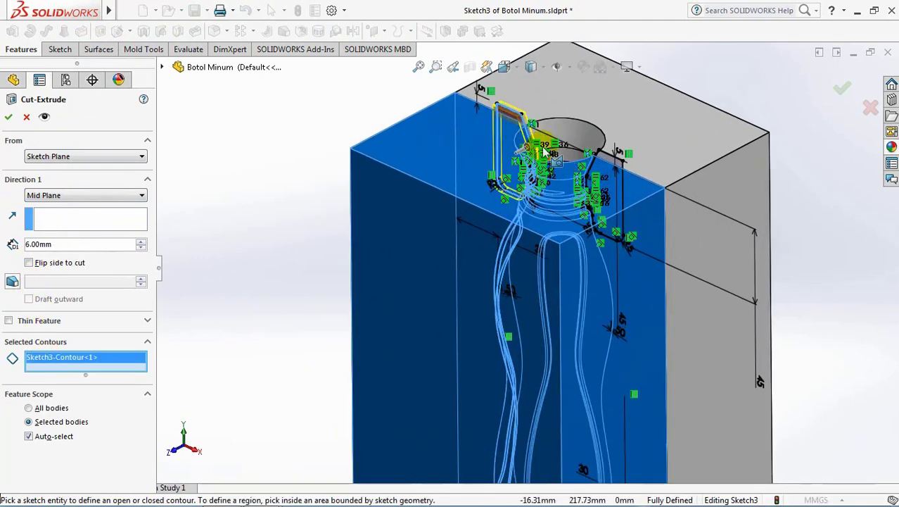
{"action": "left_click", "coordinate": [610, 170]}
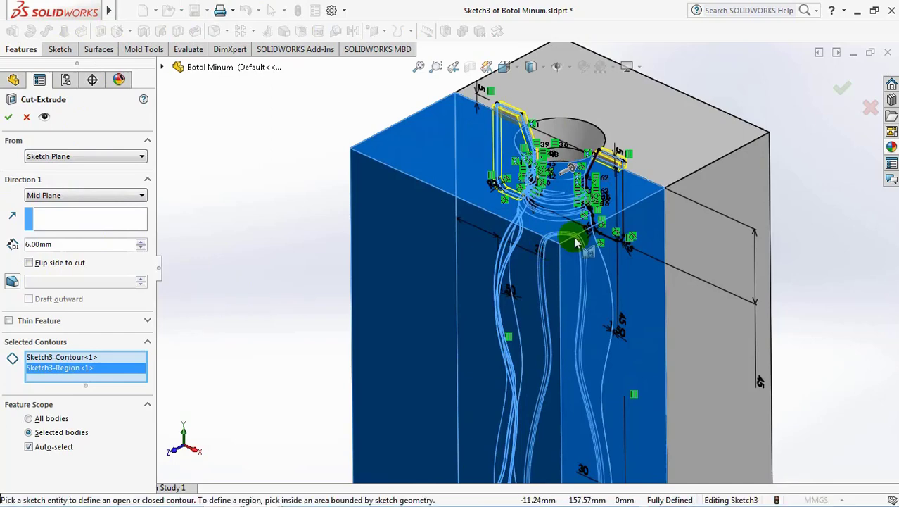
{"action": "left_click", "coordinate": [620, 193]}
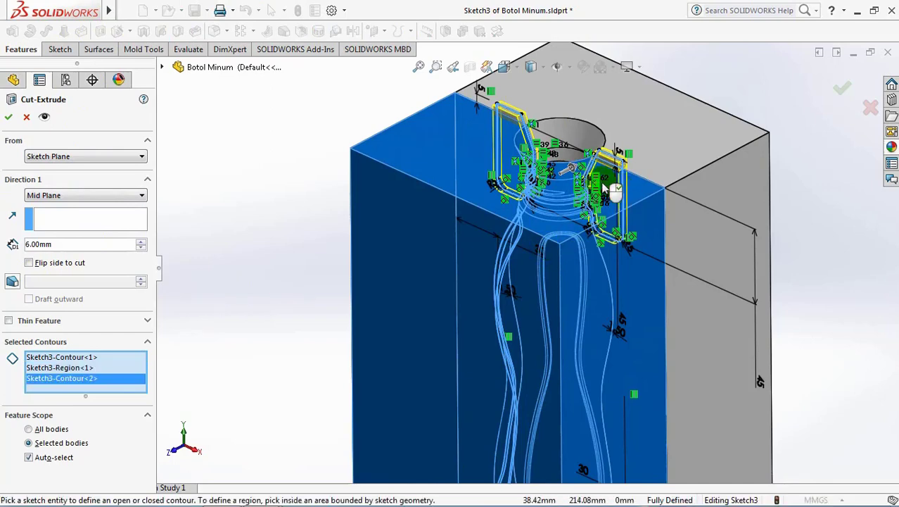
Add a 45° draft to the cut and apply Cut-Extrude2
{"action": "left_click", "coordinate": [11, 282]}
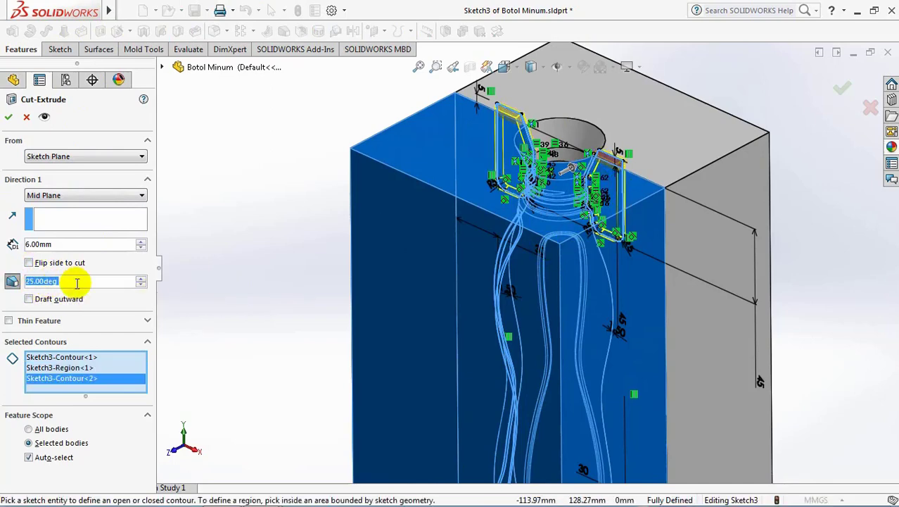
{"action": "type", "text": "45"}
{"action": "key", "text": "Return"}
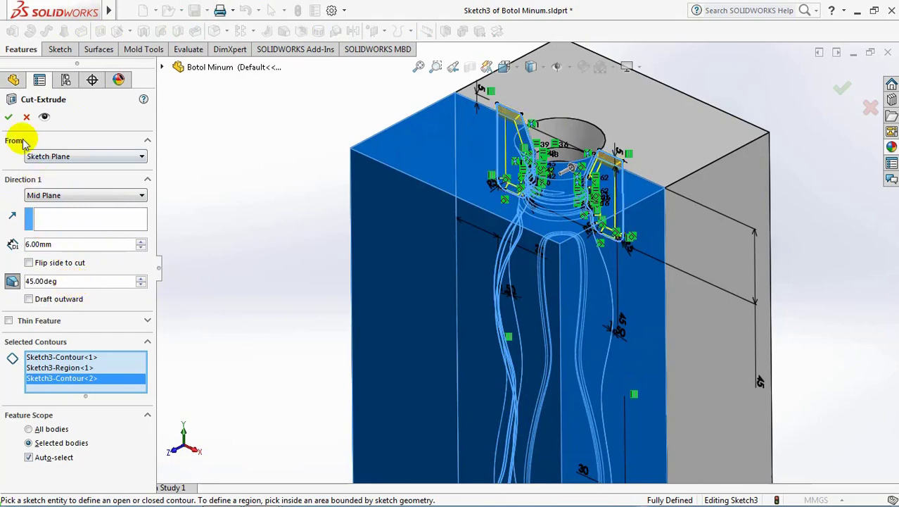
{"action": "left_click", "coordinate": [9, 117]}
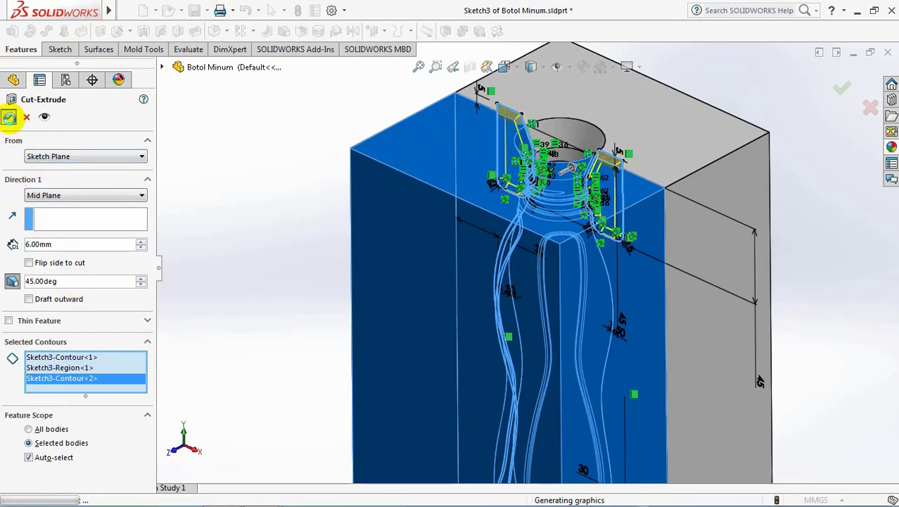
Hide the Cut-Extrude2[2] mold half to expose the other half's cavity
{"action": "left_click", "coordinate": [551, 218]}
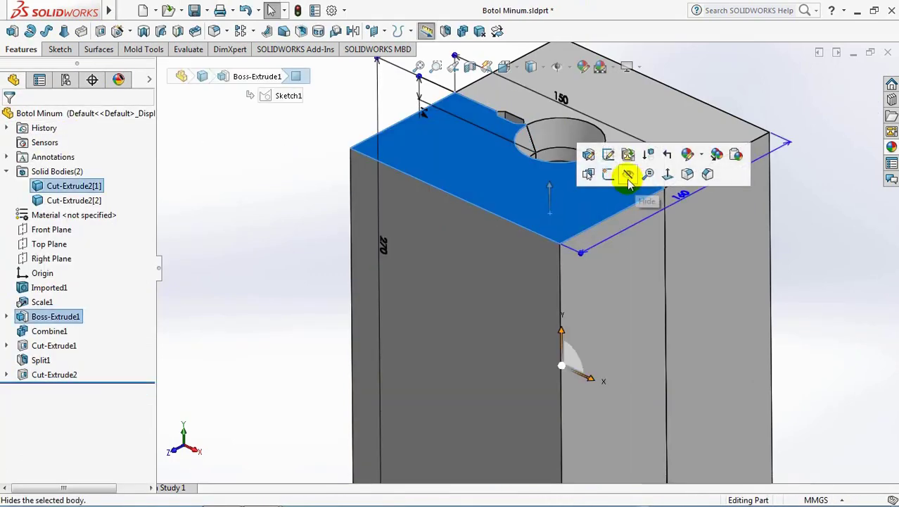
{"action": "left_click", "coordinate": [628, 173]}
{"action": "mouse_move", "coordinate": [568, 358]}
{"action": "middle_mouse_down"}
{"action": "mouse_move", "coordinate": [682, 207]}
{"action": "mouse_move", "coordinate": [710, 202]}
{"action": "mouse_move", "coordinate": [668, 230]}
{"action": "middle_mouse_up"}
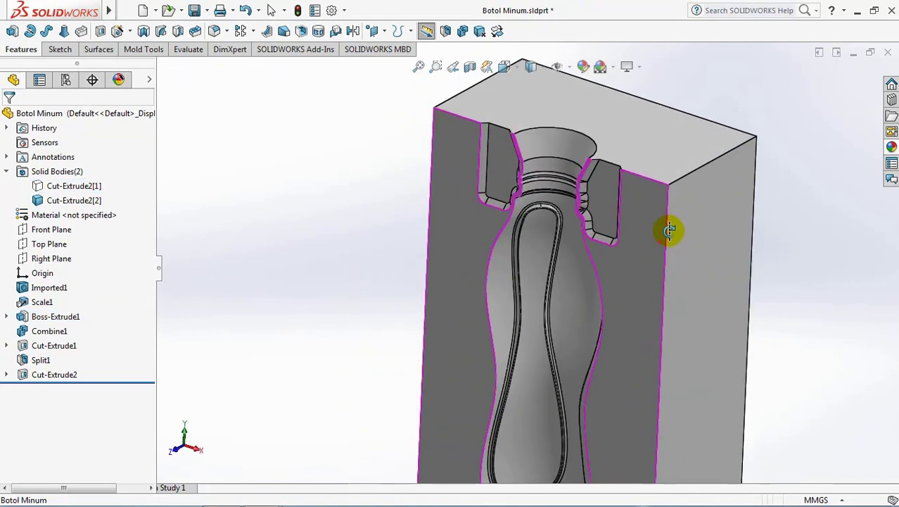
{"action": "left_click", "coordinate": [246, 9]}
{"action": "left_click", "coordinate": [651, 123]}
{"action": "left_click", "coordinate": [713, 101]}
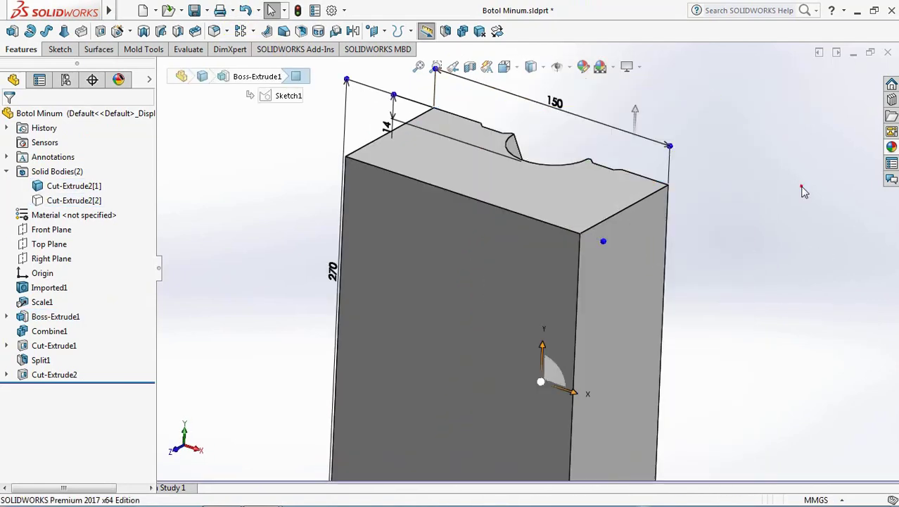
{"action": "mouse_move", "coordinate": [713, 104]}
{"action": "middle_mouse_down"}
{"action": "mouse_move", "coordinate": [658, 231]}
{"action": "mouse_move", "coordinate": [755, 204]}
{"action": "middle_mouse_up"}
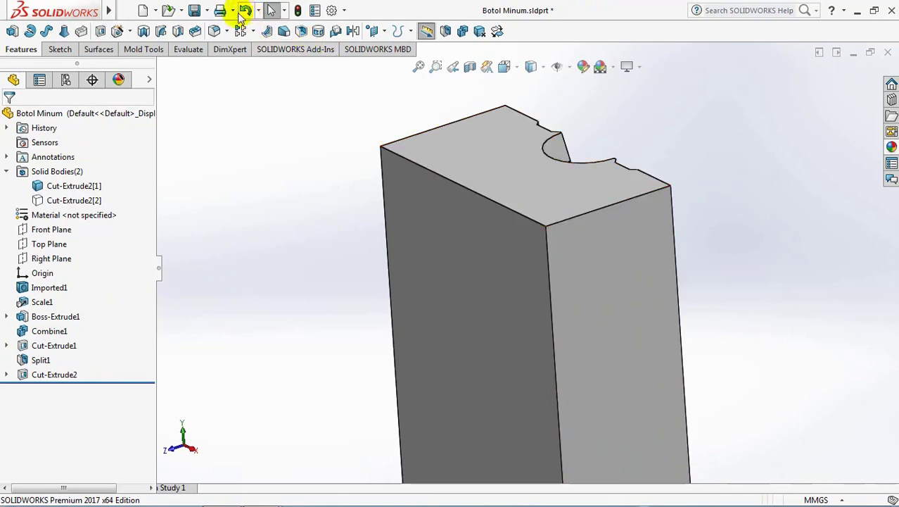
{"action": "left_click", "coordinate": [246, 10]}
{"action": "left_click", "coordinate": [464, 155]}
{"action": "left_click", "coordinate": [562, 96]}
{"action": "mouse_move", "coordinate": [330, 190]}
{"action": "middle_mouse_down"}
{"action": "mouse_move", "coordinate": [377, 237]}
{"action": "mouse_move", "coordinate": [587, 384]}
{"action": "middle_mouse_up"}
Start Sketch4 on the parting face and zoom toward the bottle's bottom
{"action": "left_click", "coordinate": [589, 412]}
{"action": "left_click", "coordinate": [643, 377]}
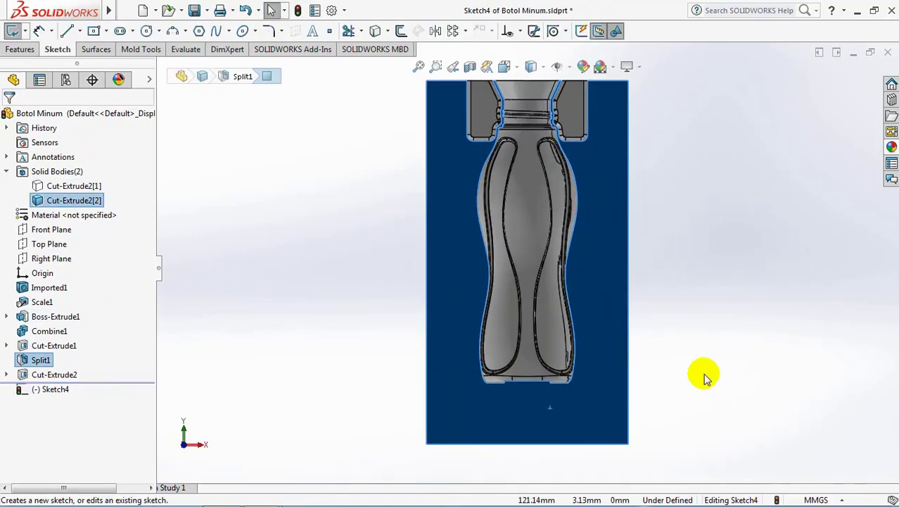
{"action": "scroll", "coordinate": [606, 409], "scroll_direction": "down", "scroll_amount": 2}
{"action": "scroll", "coordinate": [606, 410], "scroll_direction": "down", "scroll_amount": 3}
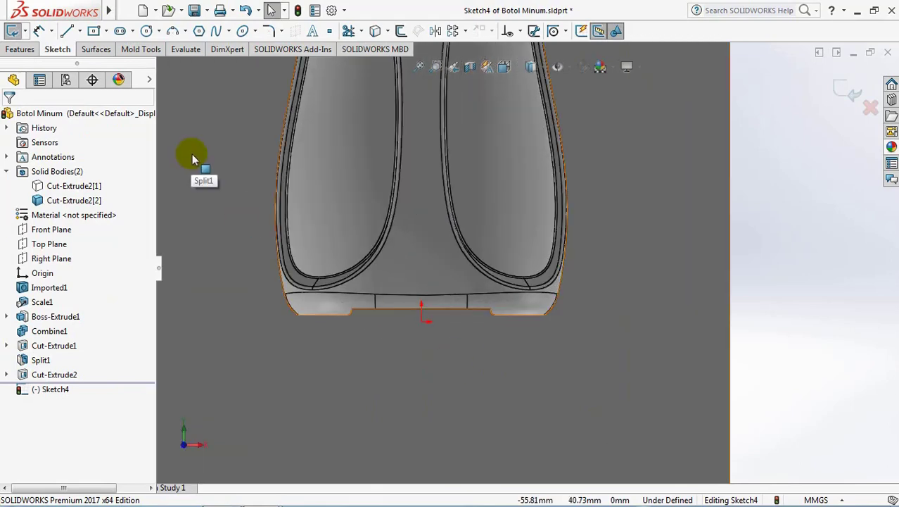
Offset the bottle's bottom edge 1.50 mm outward with Reverse checked
{"action": "left_click", "coordinate": [341, 81]}
{"action": "left_click", "coordinate": [401, 31]}
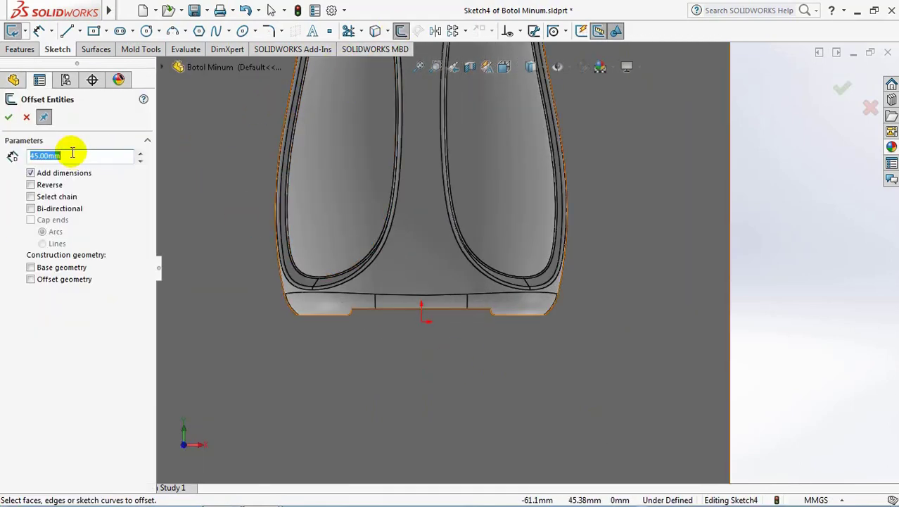
{"action": "scroll", "coordinate": [321, 320], "scroll_direction": "down", "scroll_amount": 2}
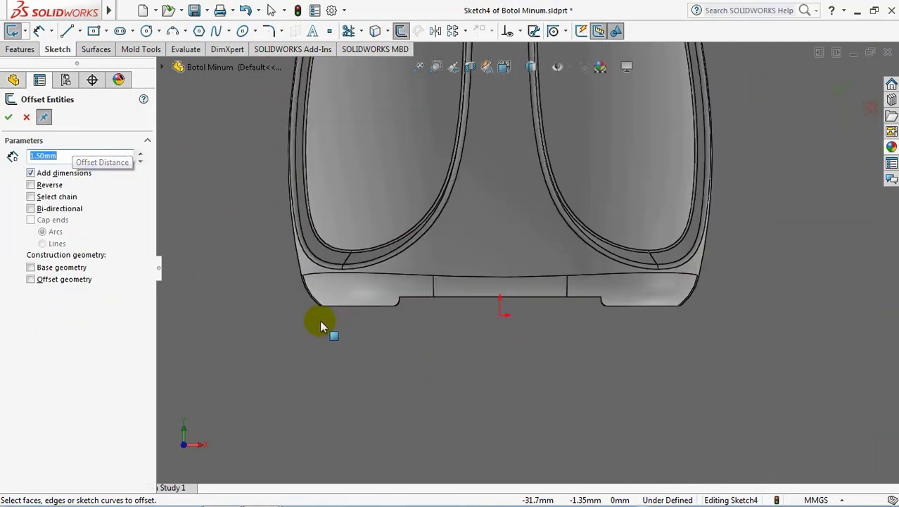
{"action": "scroll", "coordinate": [341, 308], "scroll_direction": "down", "scroll_amount": 2}
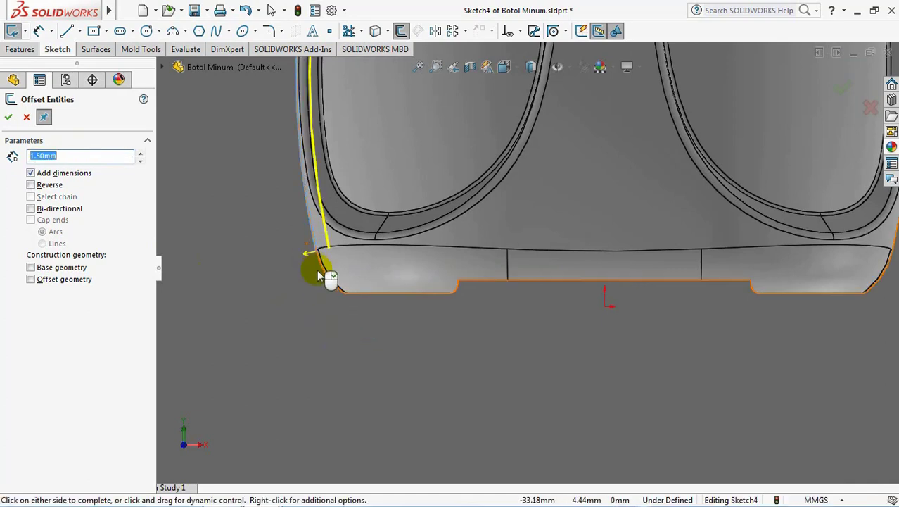
{"action": "middle_click_drag", "start_coordinate": [316, 270], "coordinate": [27, 197]}
{"action": "left_click", "coordinate": [37, 187]}
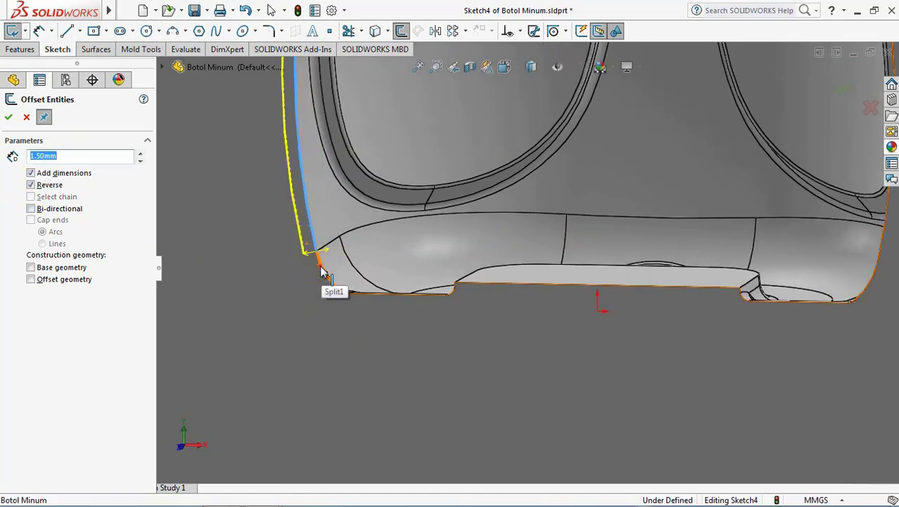
{"action": "scroll", "coordinate": [357, 303], "scroll_direction": "down", "scroll_amount": 2}
{"action": "scroll", "coordinate": [361, 306], "scroll_direction": "down", "scroll_amount": 2}
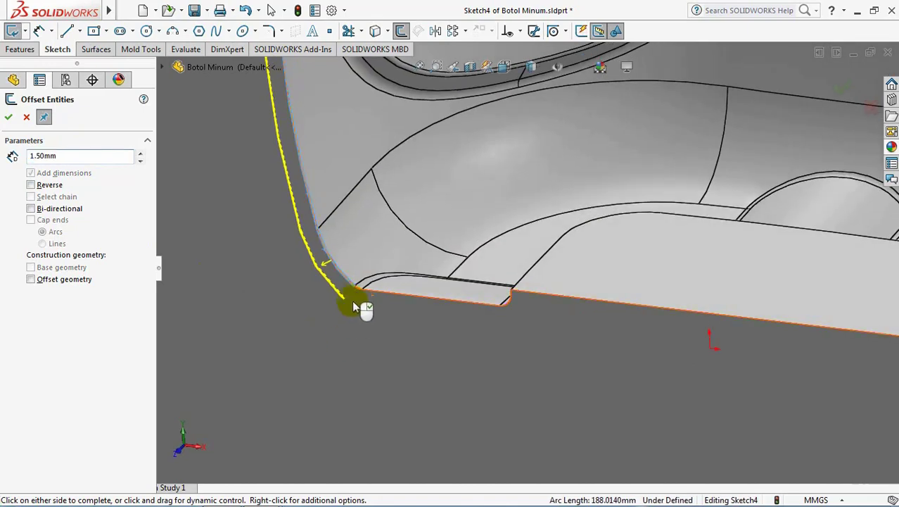
{"action": "middle_click_drag", "start_coordinate": [418, 315], "coordinate": [444, 309]}
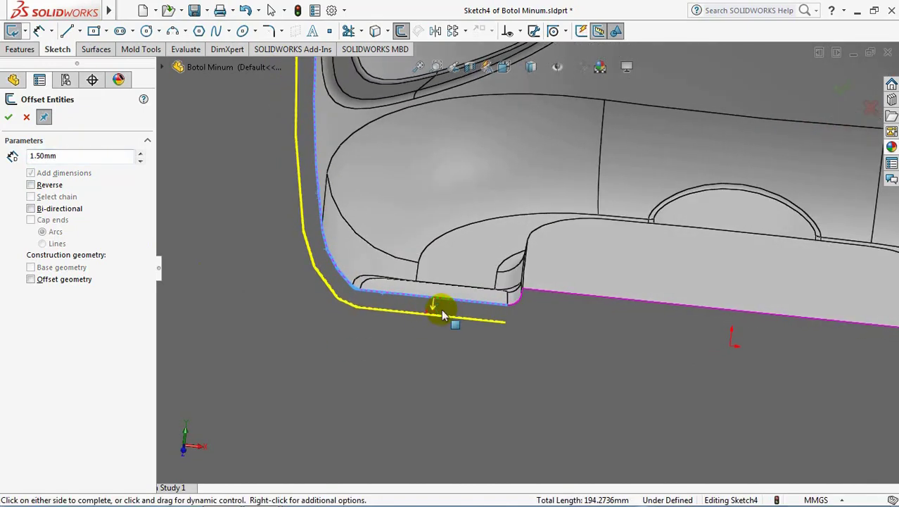
{"action": "left_click", "coordinate": [519, 303]}
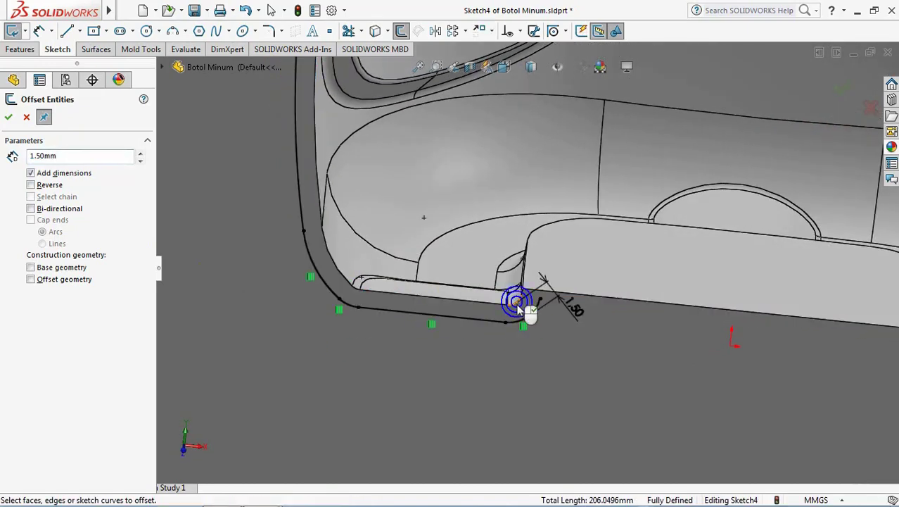
{"action": "left_click", "coordinate": [591, 297]}
Extend the 1.50 mm offset around the small protrusion's bottom and rounded edges
{"action": "scroll", "coordinate": [602, 305], "scroll_direction": "up", "scroll_amount": 3}
{"action": "scroll", "coordinate": [733, 317], "scroll_direction": "down", "scroll_amount": 2}
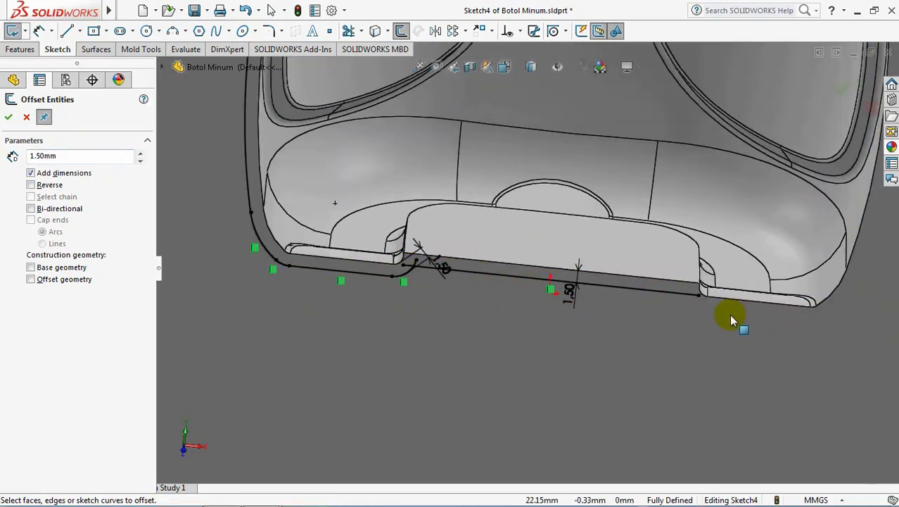
{"action": "middle_click_drag", "start_coordinate": [732, 317], "coordinate": [693, 311]}
{"action": "left_click", "coordinate": [686, 295]}
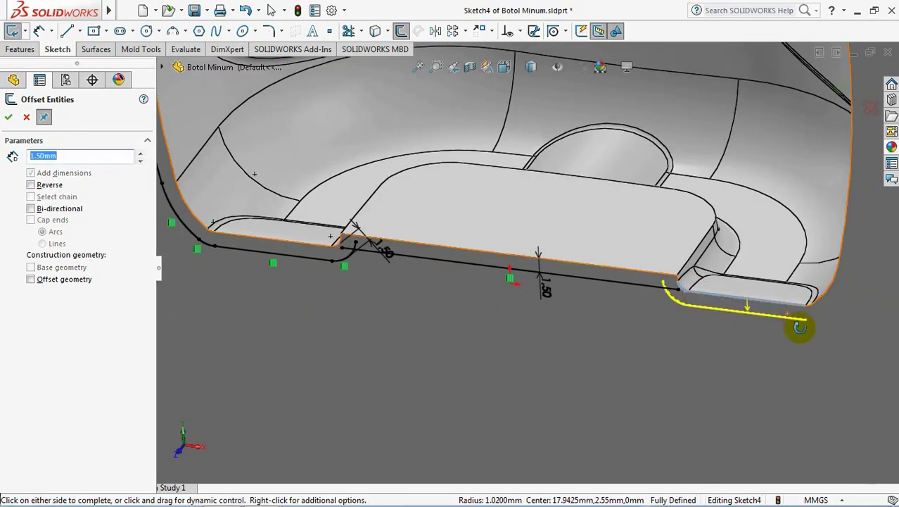
{"action": "scroll", "coordinate": [798, 324], "scroll_direction": "up", "scroll_amount": 3}
{"action": "middle_click_drag", "start_coordinate": [808, 317], "coordinate": [747, 294]}
{"action": "left_click", "coordinate": [764, 281]}
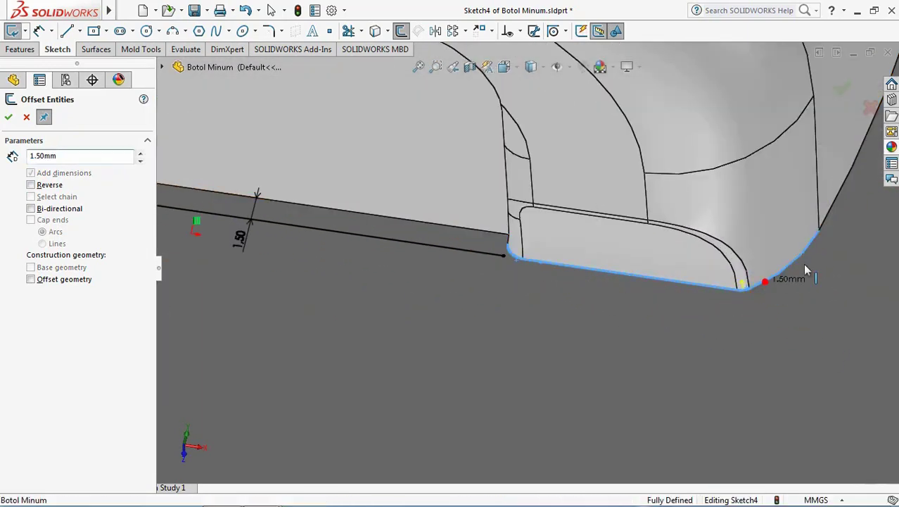
{"action": "left_click", "coordinate": [821, 229]}
{"action": "mouse_move", "coordinate": [803, 267]}
{"action": "middle_mouse_down"}
{"action": "mouse_move", "coordinate": [686, 248]}
{"action": "mouse_move", "coordinate": [693, 252]}
{"action": "middle_mouse_up"}
{"action": "left_click", "coordinate": [32, 156]}
{"action": "type", "text": "60"}
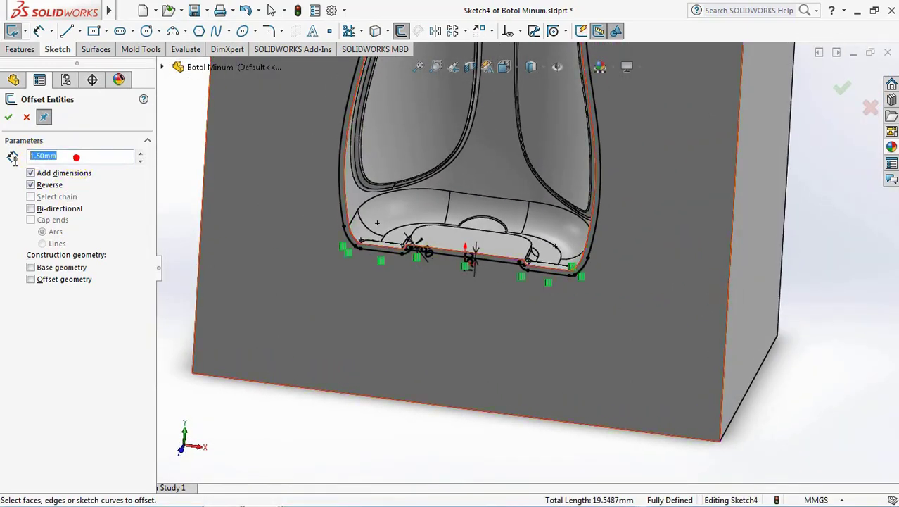
Offset the block face's bottom edge 60 mm upward as a horizontal line across the face
{"action": "left_click", "coordinate": [448, 406]}
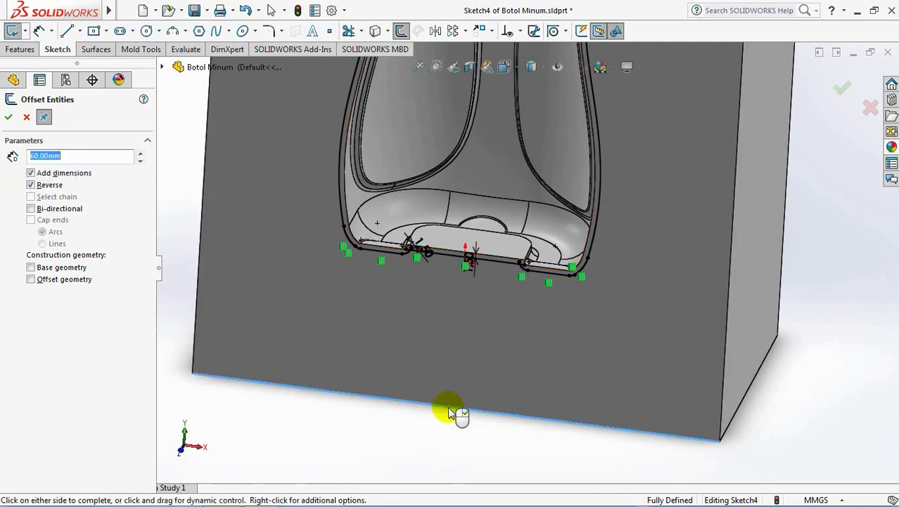
{"action": "left_click", "coordinate": [31, 185]}
{"action": "left_click", "coordinate": [10, 118]}
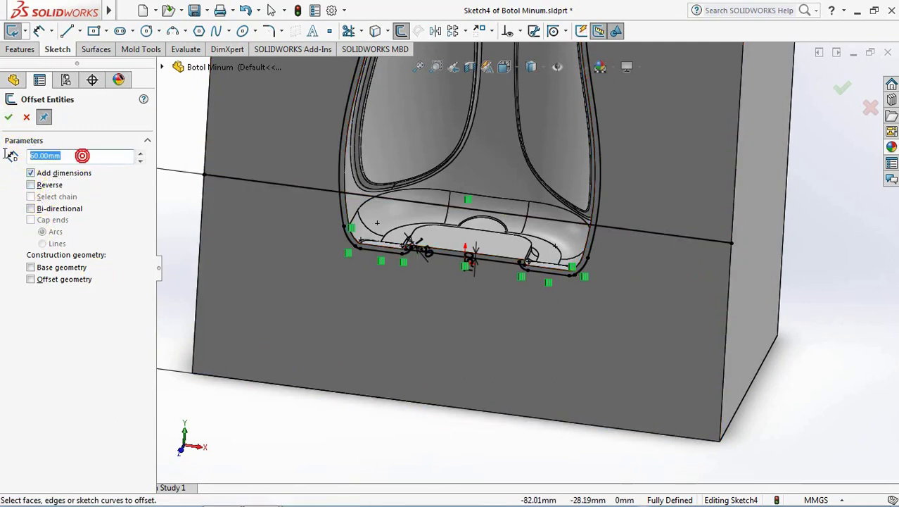
Offset both side edges 25 mm inward, reversing the direction for the right edge
{"action": "key", "text": "Return"}
{"action": "left_click", "coordinate": [195, 316]}
{"action": "left_click", "coordinate": [707, 383]}
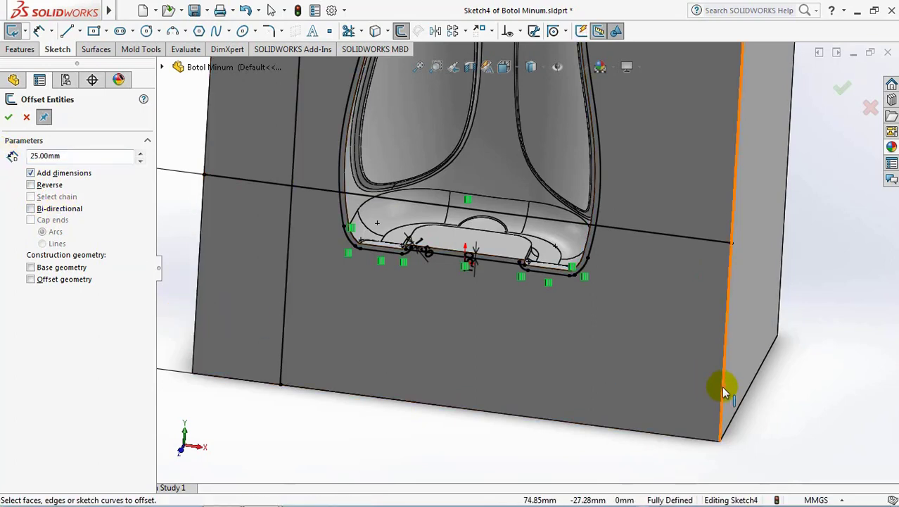
{"action": "left_click", "coordinate": [721, 385]}
{"action": "left_click", "coordinate": [30, 185]}
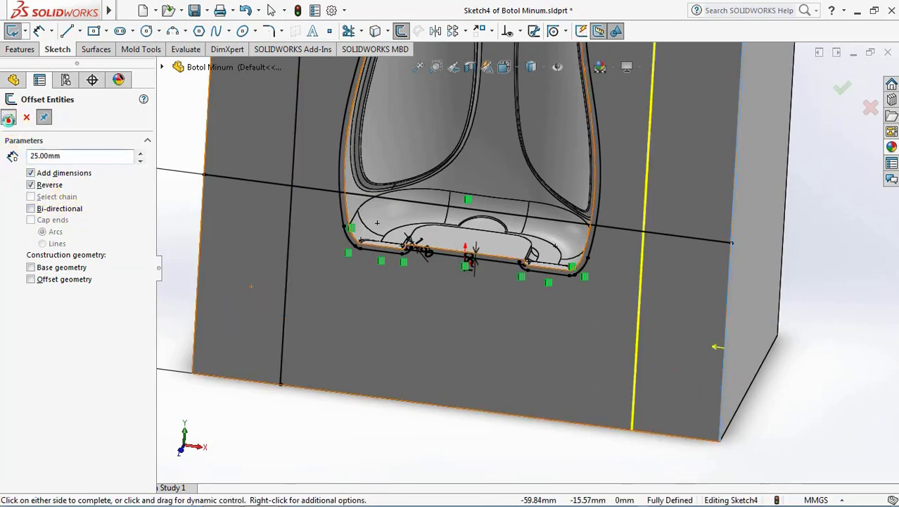
{"action": "left_click", "coordinate": [76, 159]}
Offset the bottom edge 5 mm outward below the block and finish offsetting
{"action": "double_click", "coordinate": [75, 155]}
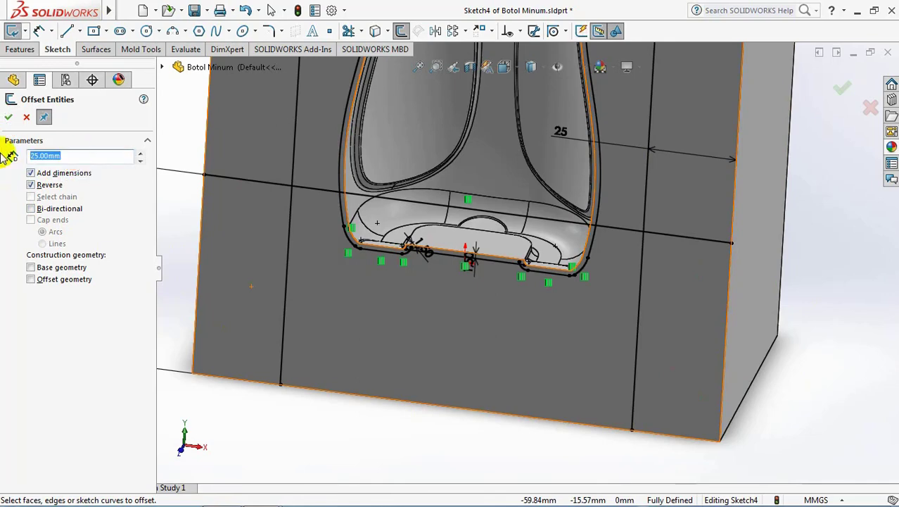
{"action": "type", "text": "5"}
{"action": "left_click", "coordinate": [391, 401]}
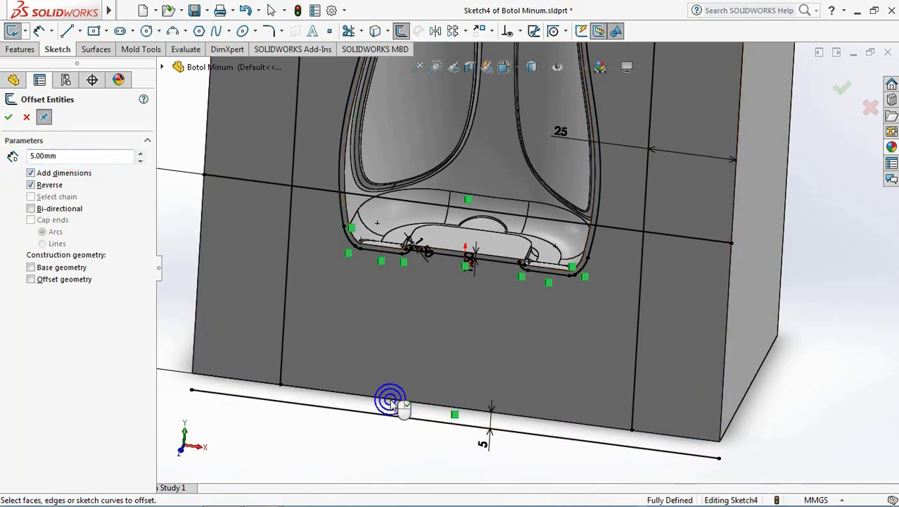
{"action": "left_click", "coordinate": [27, 118]}
{"action": "left_click", "coordinate": [349, 30]}
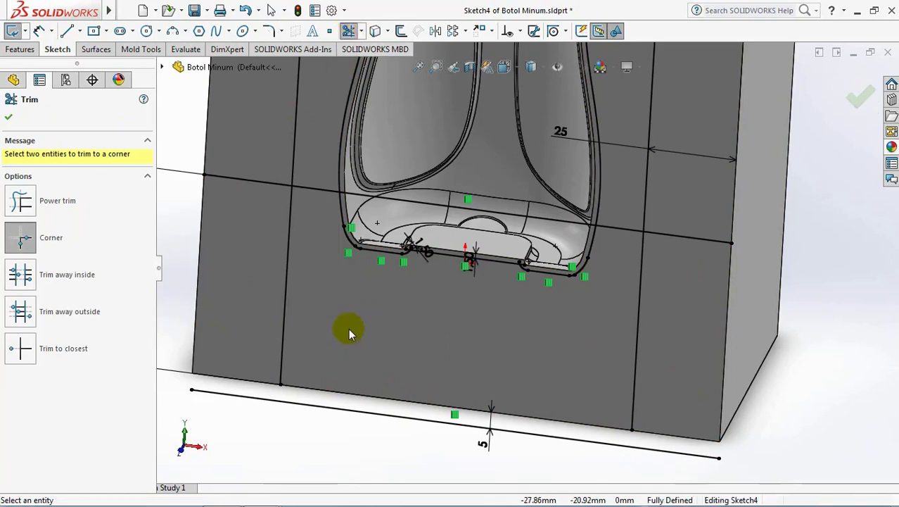
Corner-trim the 5 mm bottom line to both vertical lines
{"action": "left_click", "coordinate": [282, 346]}
{"action": "left_click", "coordinate": [300, 409]}
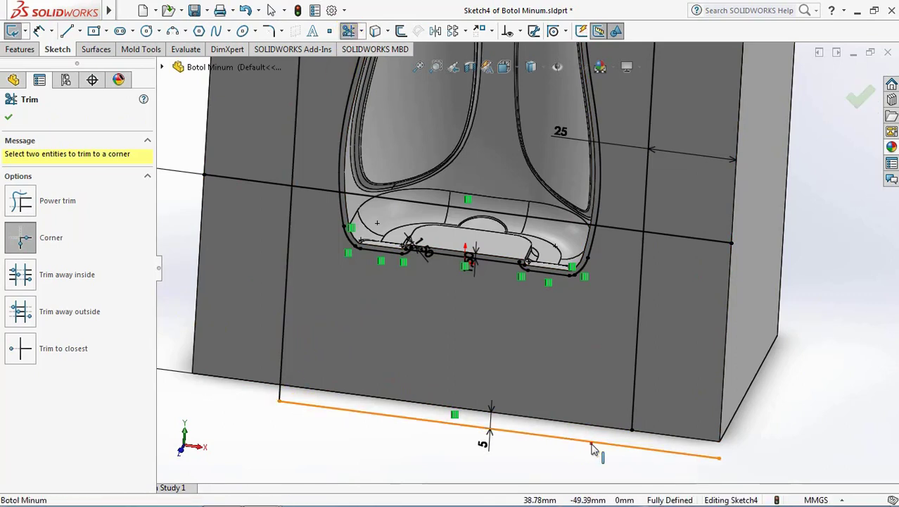
{"action": "left_click", "coordinate": [636, 408]}
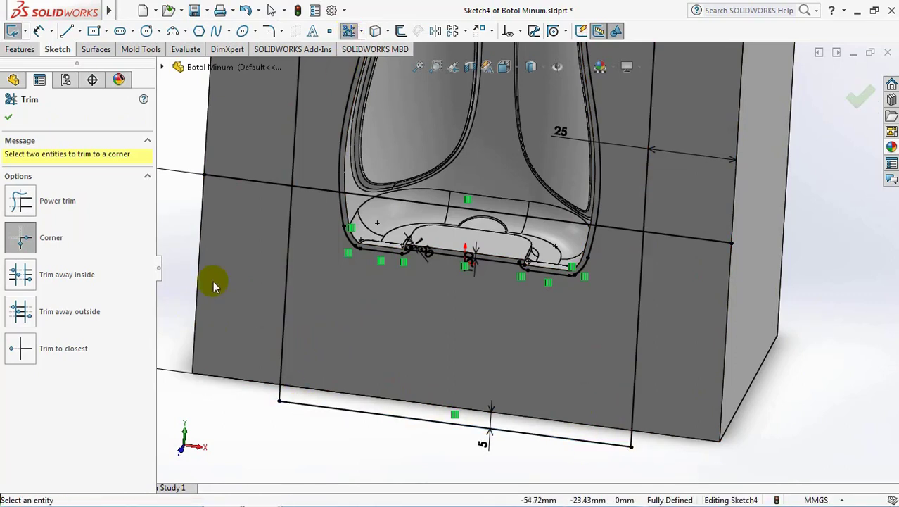
Trim away the horizontal line's segment crossing the bottle cavity using Trim to closest
{"action": "left_click", "coordinate": [20, 348]}
{"action": "left_click", "coordinate": [405, 202]}
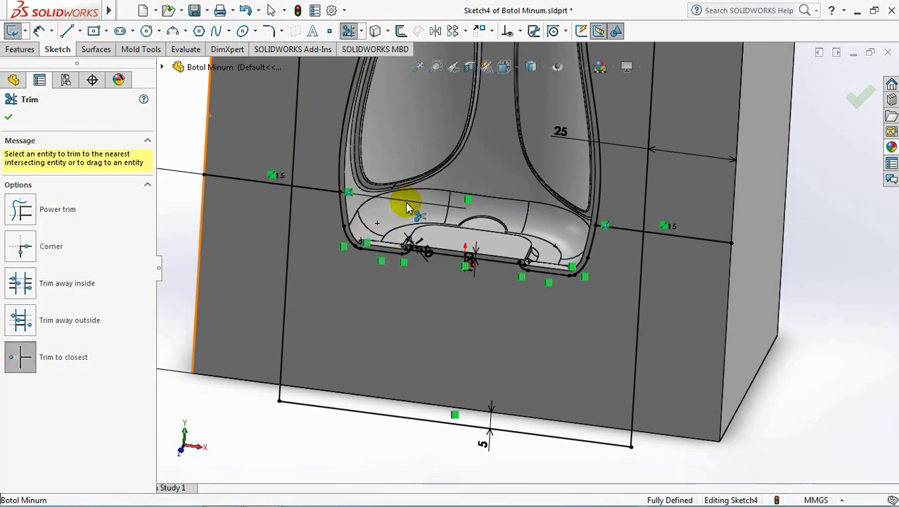
{"action": "left_click", "coordinate": [9, 117]}
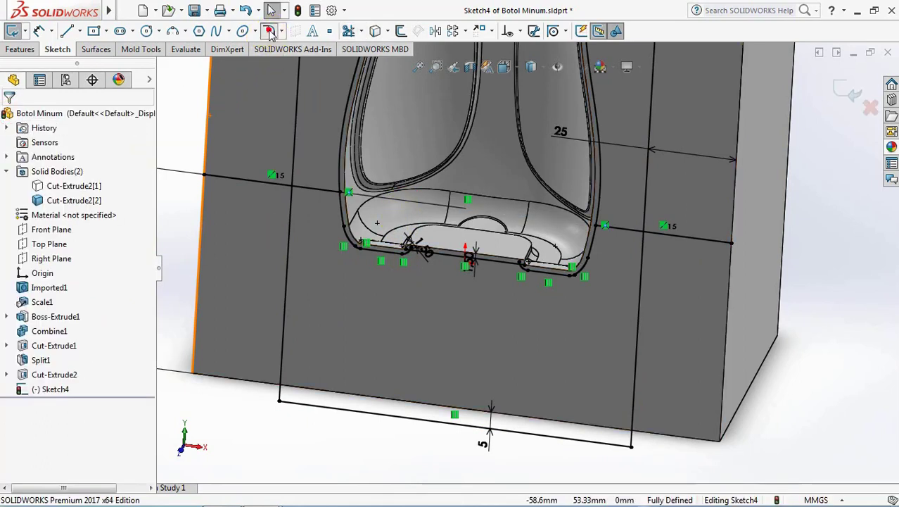
{"action": "left_click", "coordinate": [268, 31]}
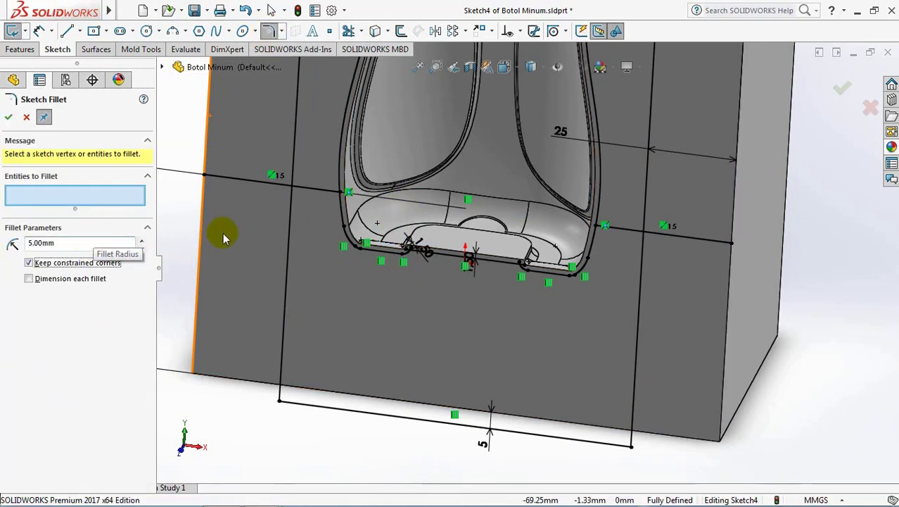
Fillet the upper-left and right outer sketch corners at R5, accepting the relations warning
{"action": "left_click", "coordinate": [289, 229]}
{"action": "left_click", "coordinate": [304, 188]}
{"action": "left_click", "coordinate": [325, 190]}
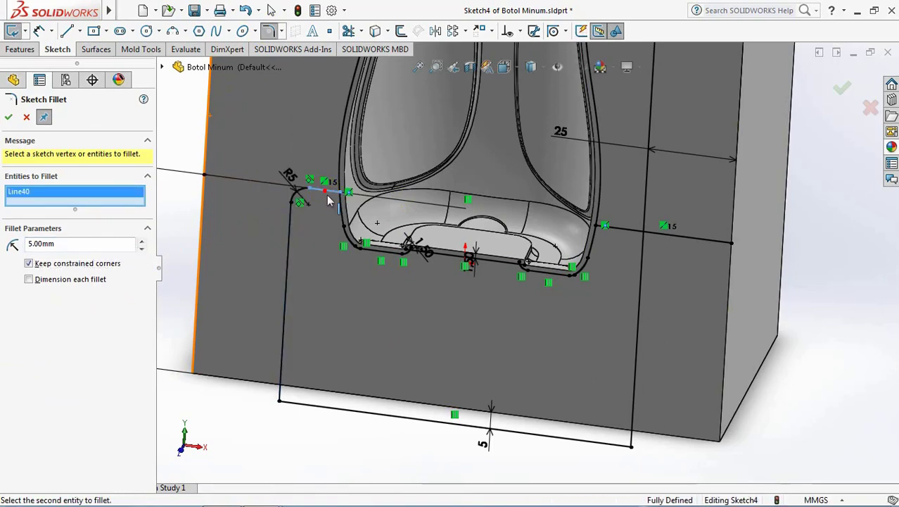
{"action": "left_click", "coordinate": [340, 210]}
{"action": "left_click", "coordinate": [482, 264]}
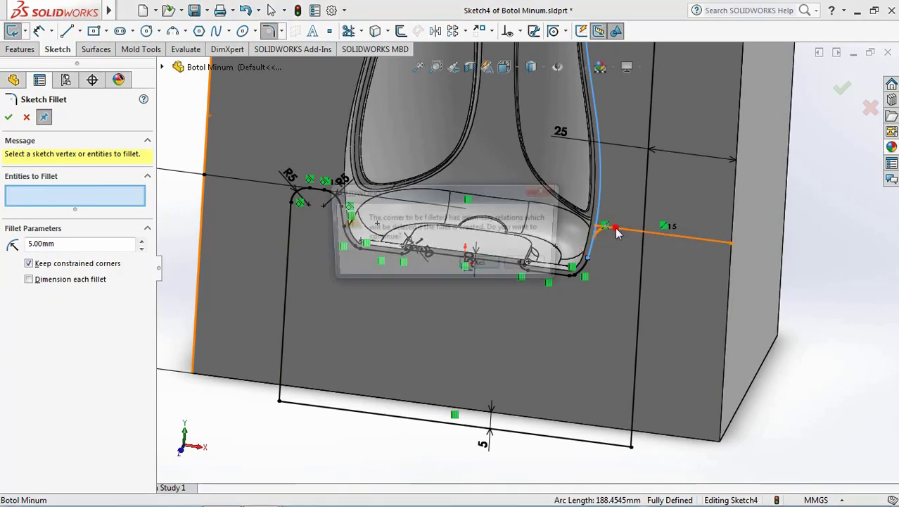
{"action": "left_click", "coordinate": [613, 232]}
{"action": "left_click", "coordinate": [484, 264]}
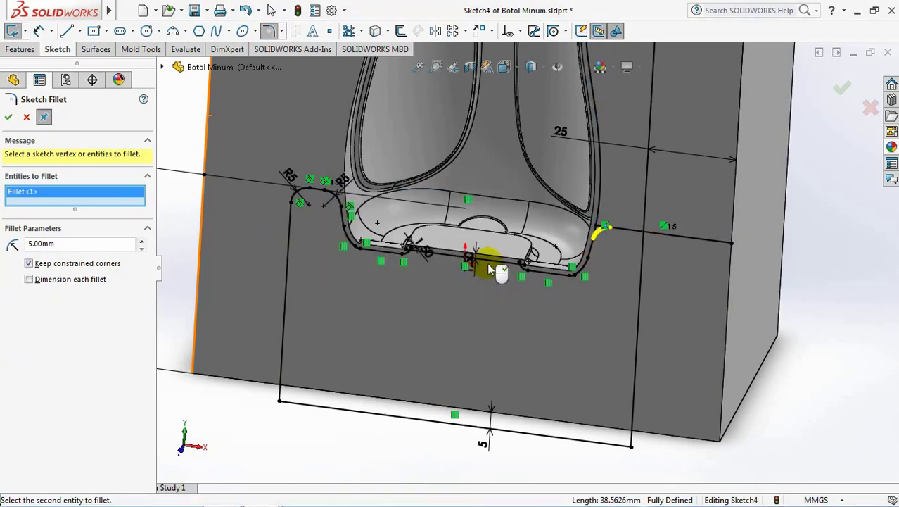
{"action": "left_click", "coordinate": [640, 260]}
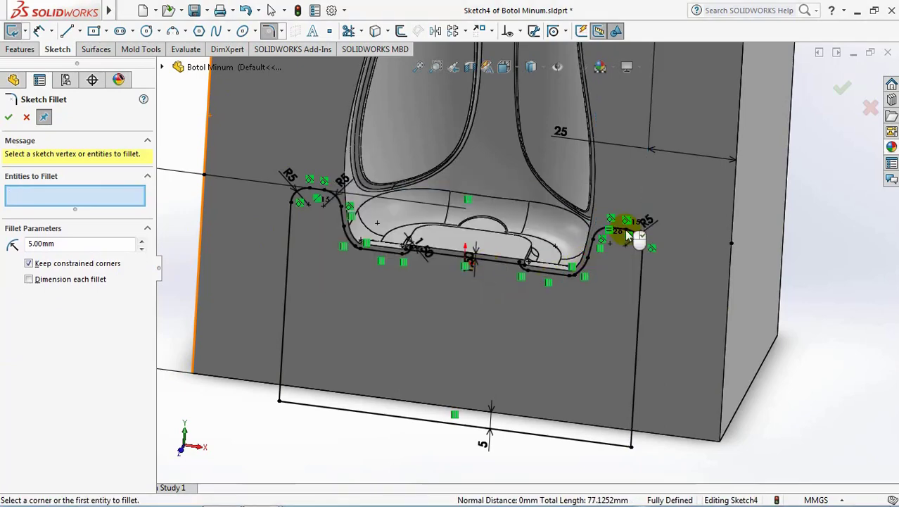
Round the cavity-bottom step with an R3 sketch fillet
{"action": "scroll", "coordinate": [373, 243], "scroll_direction": "down", "scroll_amount": 5}
{"action": "scroll", "coordinate": [351, 246], "scroll_direction": "down", "scroll_amount": 3}
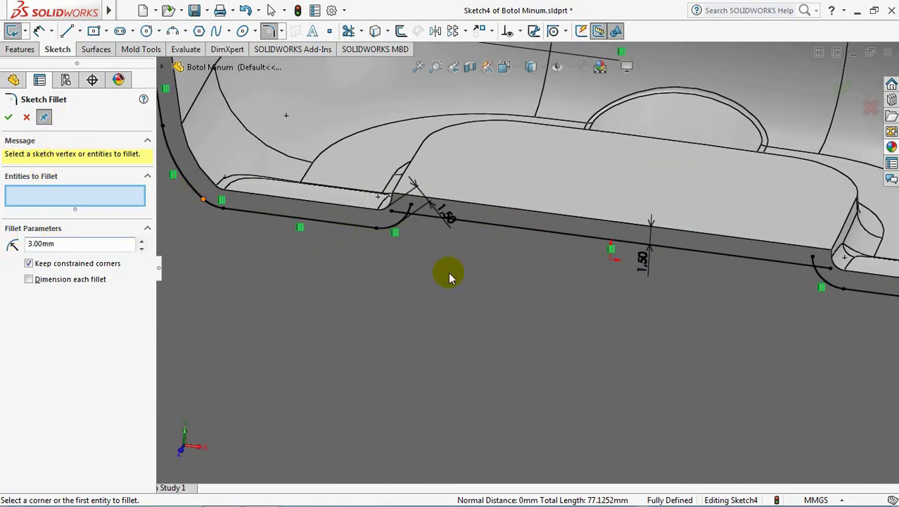
{"action": "scroll", "coordinate": [413, 232], "scroll_direction": "down", "scroll_amount": 2}
{"action": "left_click", "coordinate": [442, 212]}
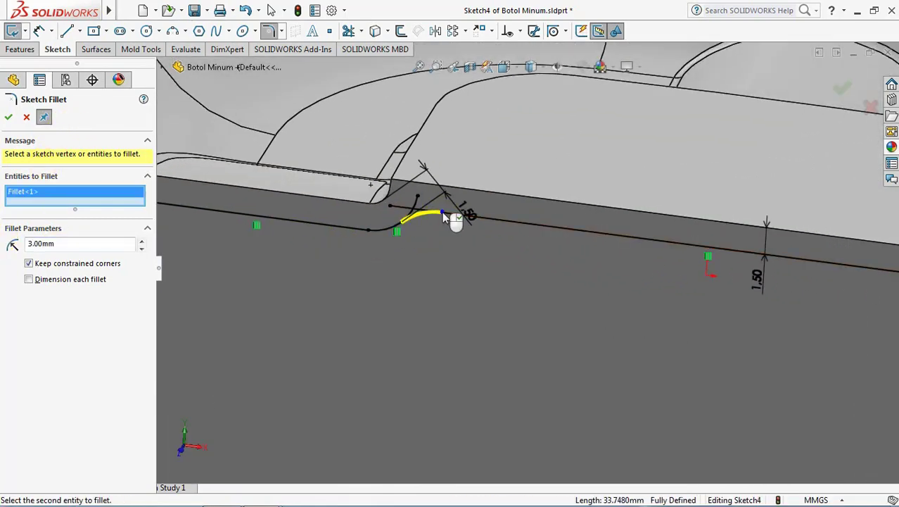
{"action": "left_click", "coordinate": [441, 212]}
{"action": "scroll", "coordinate": [512, 248], "scroll_direction": "up", "scroll_amount": 2}
{"action": "scroll", "coordinate": [479, 243], "scroll_direction": "up", "scroll_amount": 2}
{"action": "left_click", "coordinate": [271, 10]}
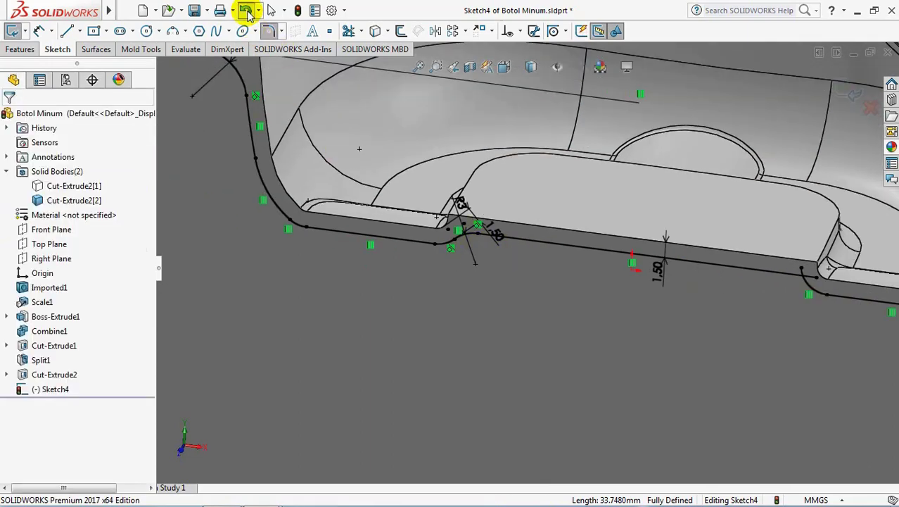
Trim the two lower lines to a clean corner with Trim Entities > Corner
{"action": "left_click", "coordinate": [507, 237]}
{"action": "key", "text": "Escape"}
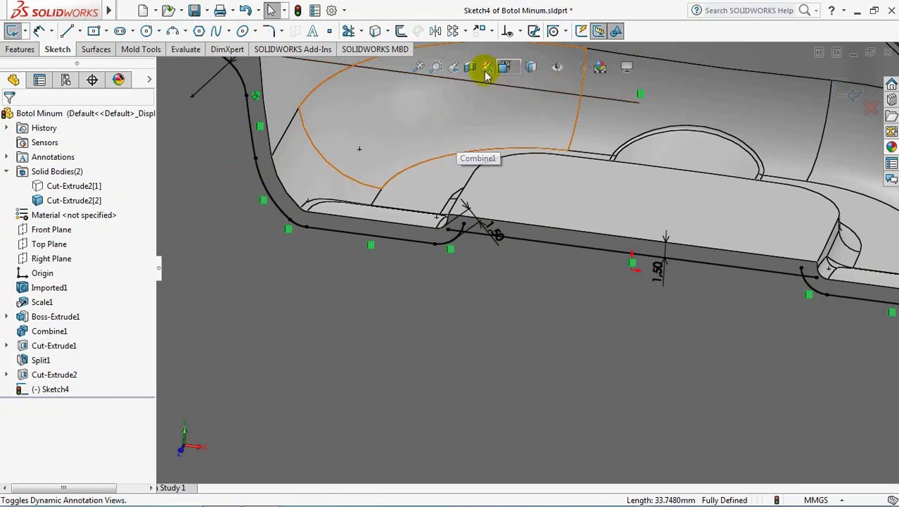
{"action": "left_click", "coordinate": [454, 66]}
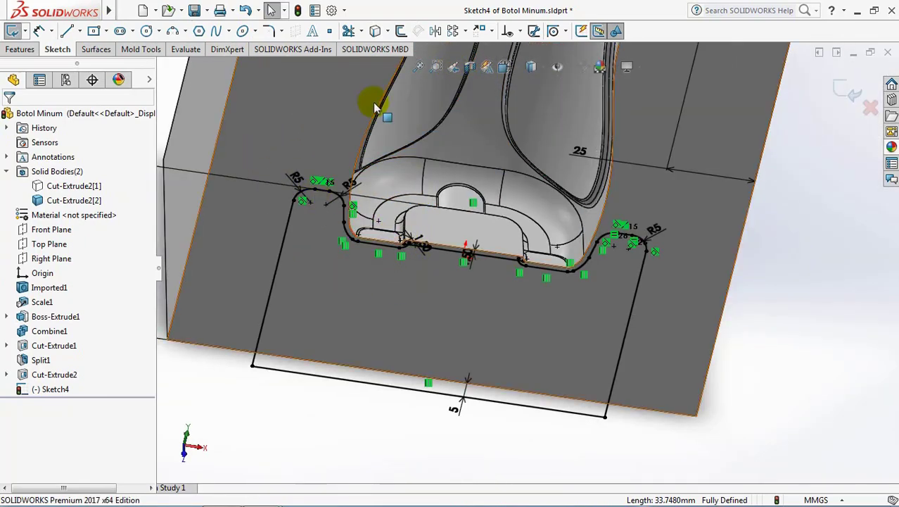
{"action": "left_click", "coordinate": [349, 32]}
{"action": "left_click", "coordinate": [21, 246]}
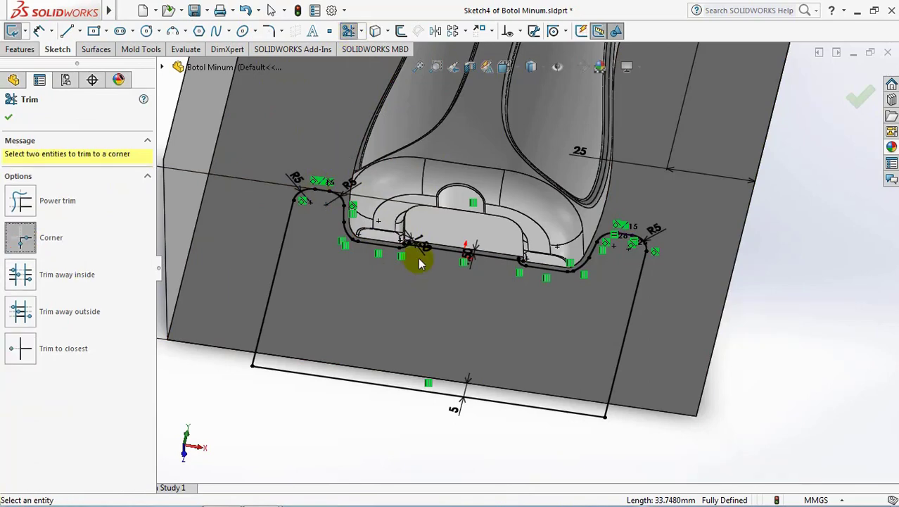
{"action": "scroll", "coordinate": [419, 253], "scroll_direction": "down", "scroll_amount": 3}
{"action": "scroll", "coordinate": [421, 243], "scroll_direction": "down", "scroll_amount": 3}
{"action": "left_click", "coordinate": [430, 232]}
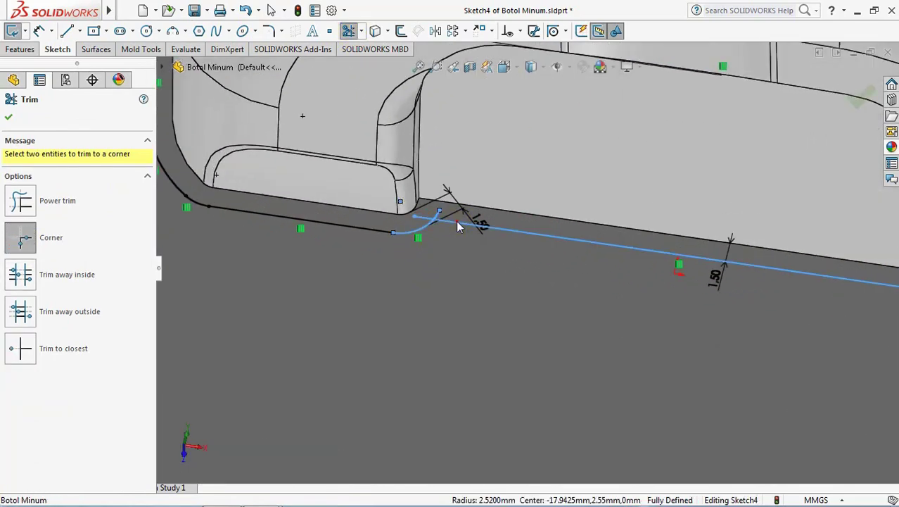
{"action": "scroll", "coordinate": [549, 253], "scroll_direction": "up", "scroll_amount": 2}
{"action": "left_click", "coordinate": [807, 295]}
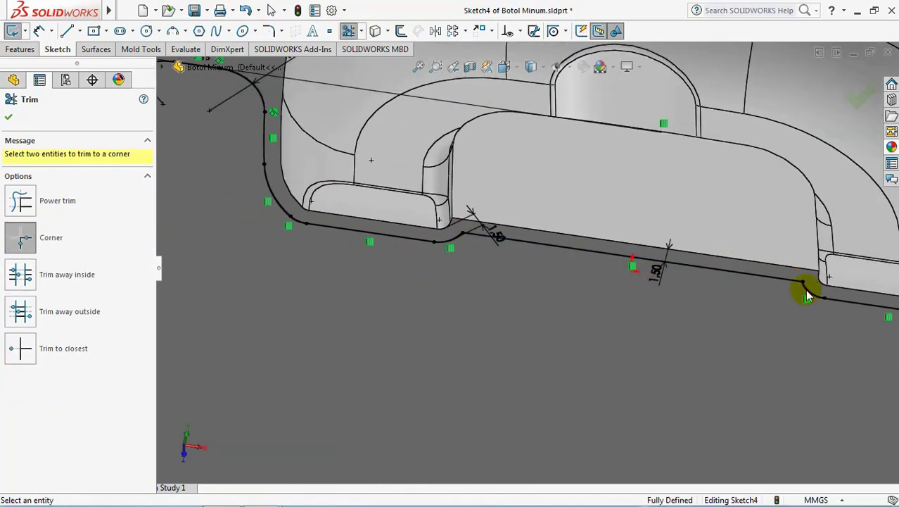
{"action": "scroll", "coordinate": [803, 290], "scroll_direction": "up", "scroll_amount": 2}
{"action": "scroll", "coordinate": [716, 297], "scroll_direction": "up", "scroll_amount": 2}
{"action": "scroll", "coordinate": [680, 282], "scroll_direction": "up", "scroll_amount": 2}
{"action": "scroll", "coordinate": [534, 282], "scroll_direction": "up", "scroll_amount": 2}
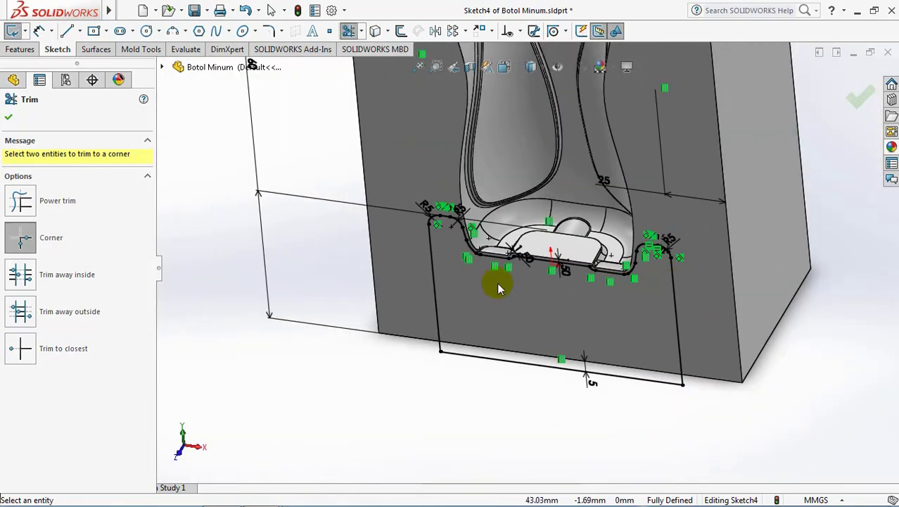
{"action": "left_click", "coordinate": [8, 119]}
{"action": "right_click", "coordinate": [72, 185]}
Extrude-cut Sketch4 into the Cut-Extrude2[1] body, 6 mm Mid Plane with 45° draft, viewed with hidden lines
{"action": "left_click", "coordinate": [73, 186]}
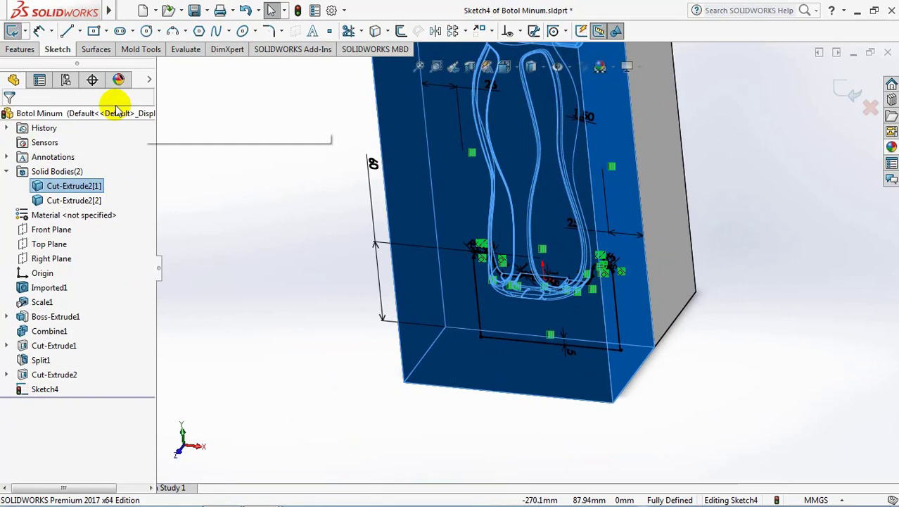
{"action": "left_click", "coordinate": [20, 51]}
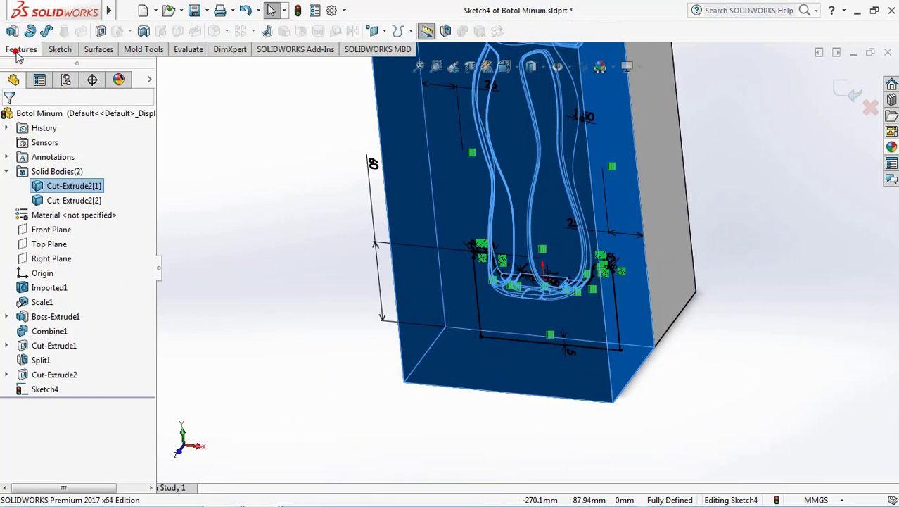
{"action": "left_click", "coordinate": [100, 31]}
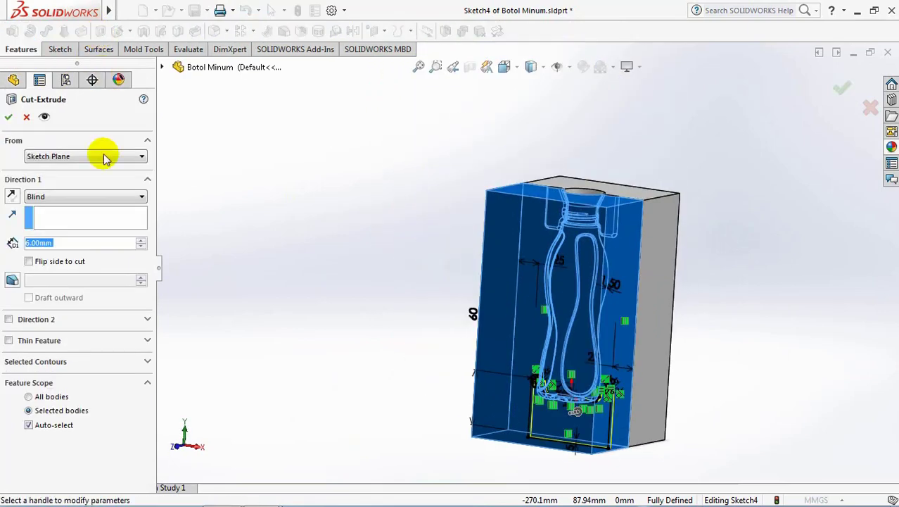
{"action": "left_click", "coordinate": [92, 197]}
{"action": "left_click", "coordinate": [78, 278]}
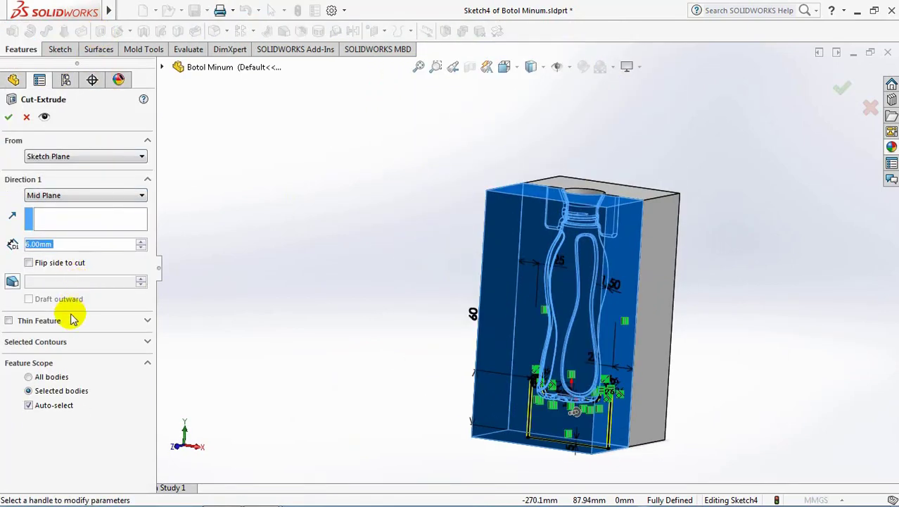
{"action": "left_click", "coordinate": [12, 281]}
{"action": "mouse_move", "coordinate": [316, 306]}
{"action": "middle_mouse_down"}
{"action": "mouse_move", "coordinate": [622, 482]}
{"action": "mouse_move", "coordinate": [607, 437]}
{"action": "middle_mouse_up"}
{"action": "scroll", "coordinate": [549, 377], "scroll_direction": "down", "scroll_amount": 2}
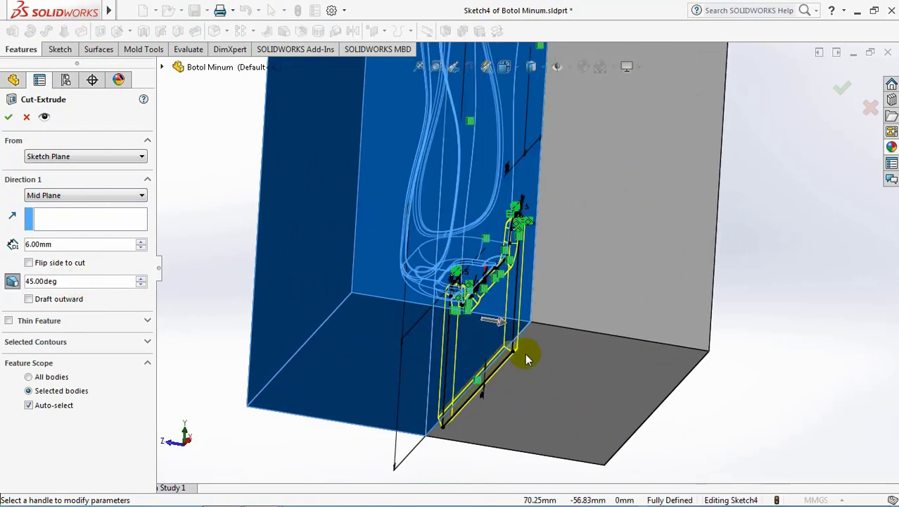
{"action": "left_click", "coordinate": [532, 82]}
{"action": "left_click", "coordinate": [533, 160]}
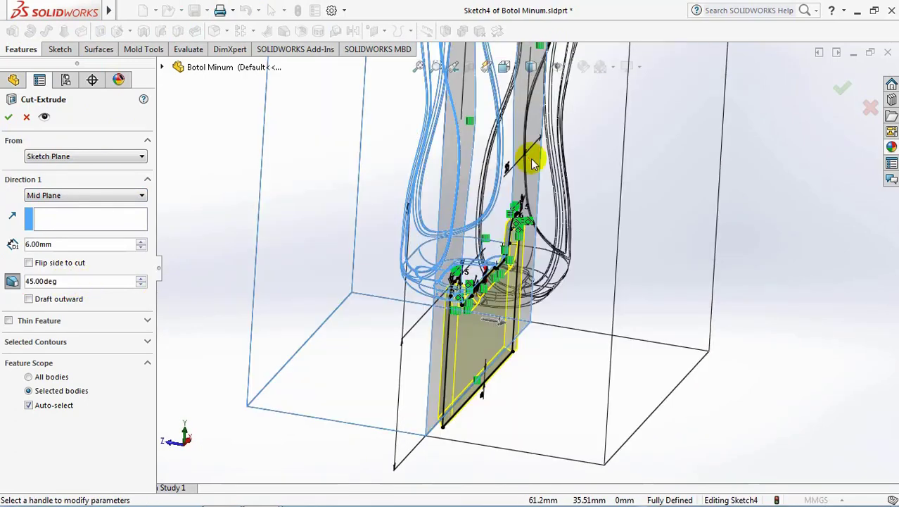
{"action": "left_click", "coordinate": [8, 118]}
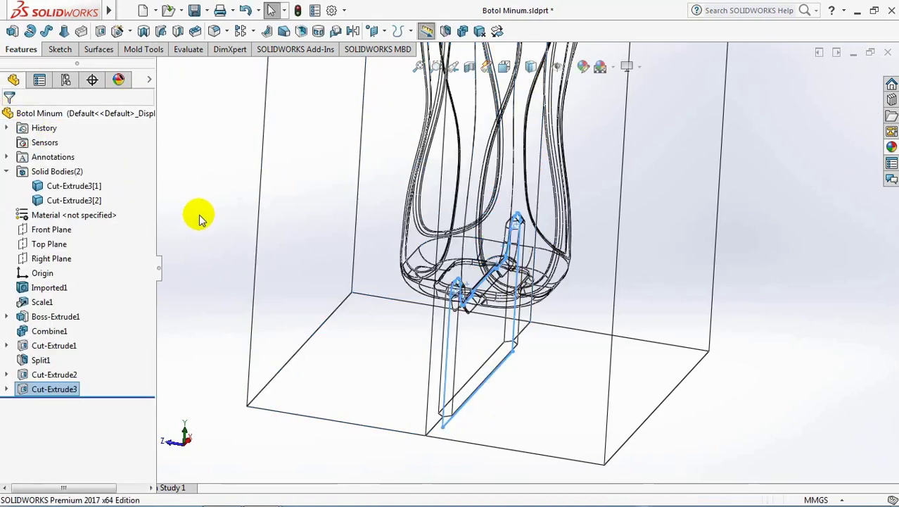
Return to shaded display and hide one mold half to expose the cut step
{"action": "left_click", "coordinate": [533, 71]}
{"action": "left_click", "coordinate": [532, 88]}
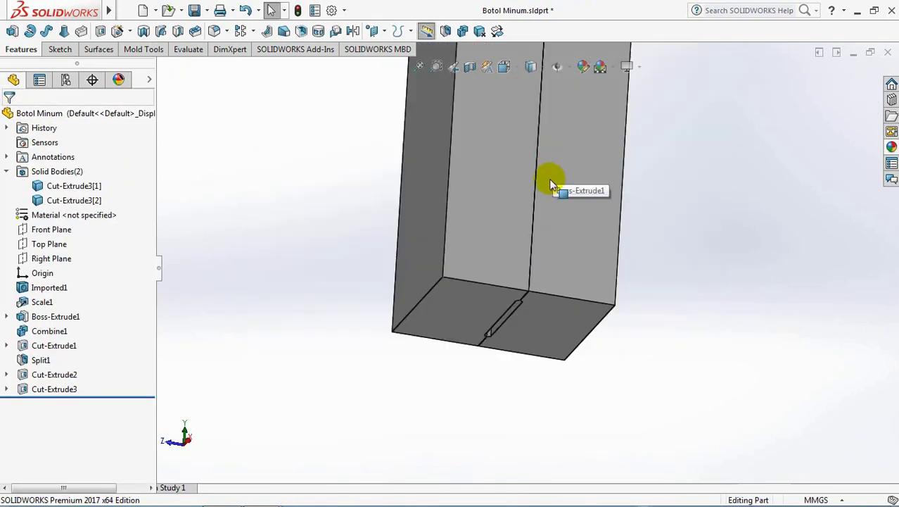
{"action": "middle_click_drag", "start_coordinate": [545, 183], "coordinate": [511, 181]}
{"action": "left_click", "coordinate": [562, 249]}
{"action": "key", "text": "Tab"}
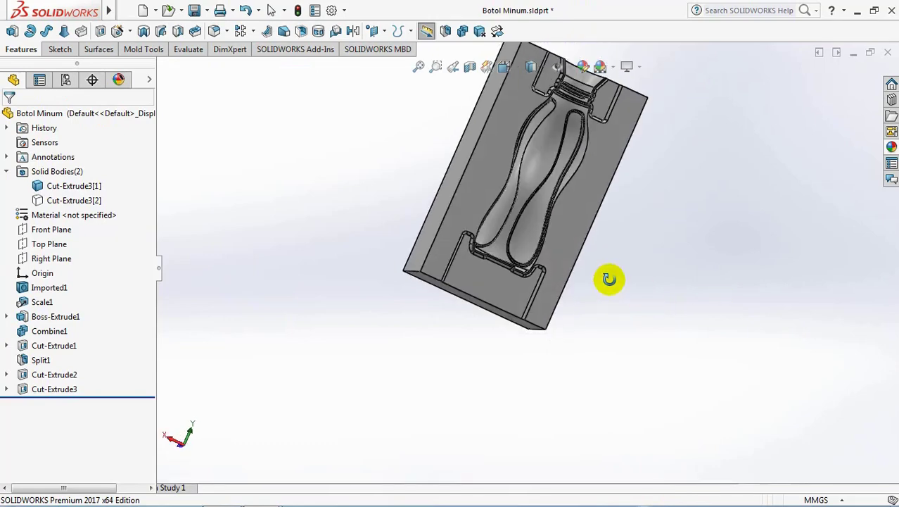
{"action": "scroll", "coordinate": [519, 280], "scroll_direction": "down", "scroll_amount": 5}
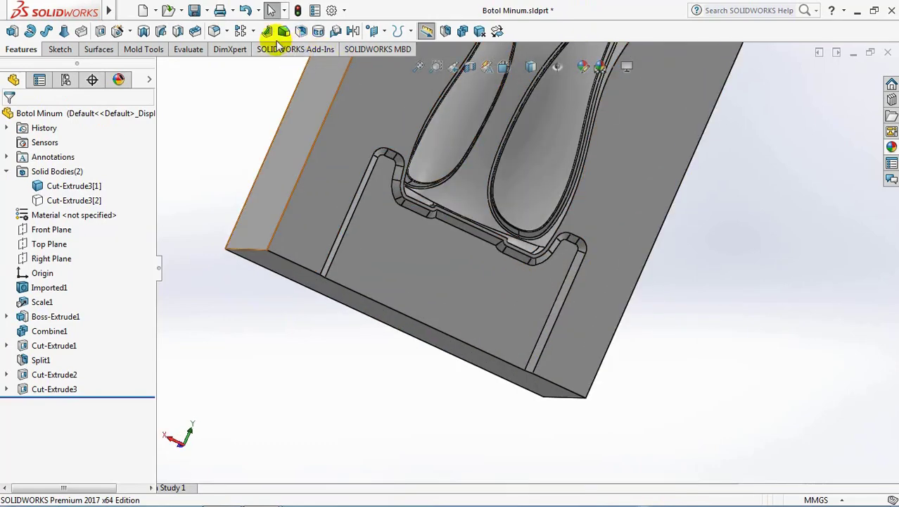
Fillet the two step edges on the visible mold half at 3 mm
{"action": "left_click", "coordinate": [216, 33]}
{"action": "type", "text": "3.00mm"}
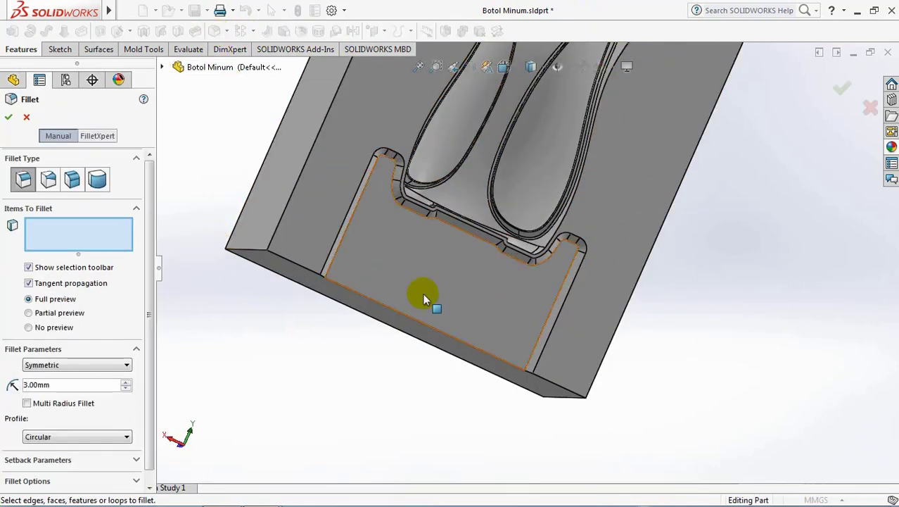
{"action": "scroll", "coordinate": [429, 281], "scroll_direction": "down", "scroll_amount": 5}
{"action": "left_click", "coordinate": [377, 187]}
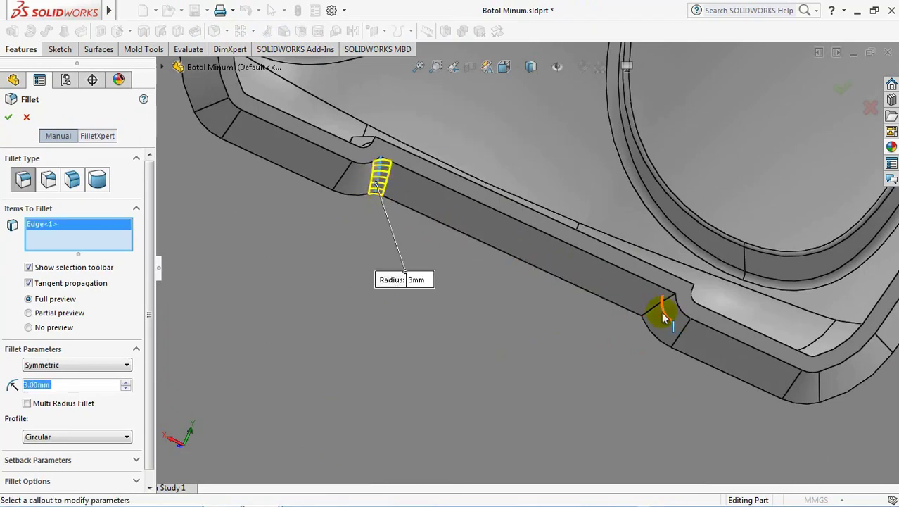
{"action": "left_click", "coordinate": [658, 304]}
{"action": "key", "text": "Return"}
{"action": "scroll", "coordinate": [657, 302], "scroll_direction": "up", "scroll_amount": 5}
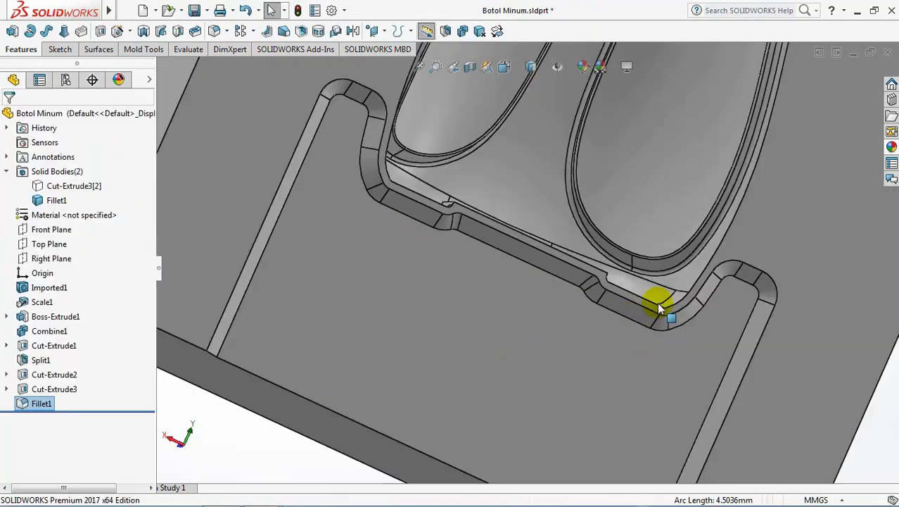
{"action": "scroll", "coordinate": [658, 299], "scroll_direction": "up", "scroll_amount": 3}
Swap to the other mold half and fillet its left and right step edges at 3 mm
{"action": "left_click", "coordinate": [658, 300]}
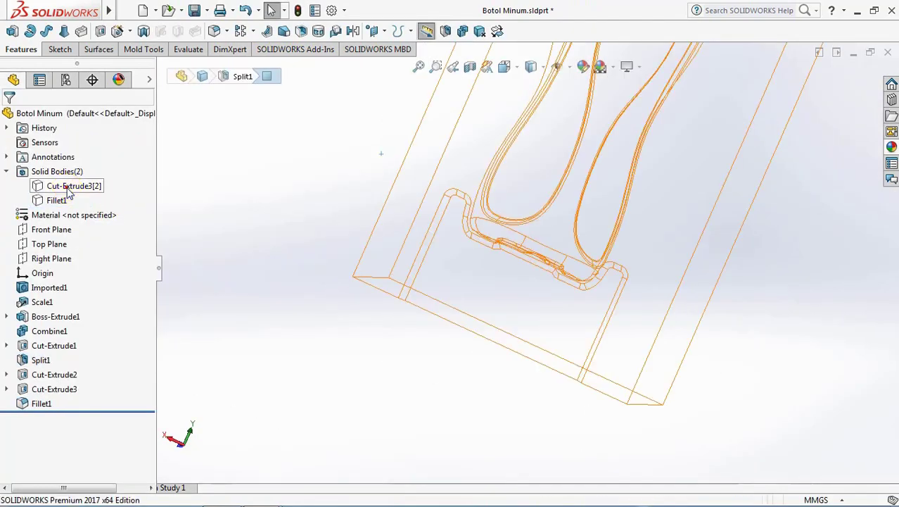
{"action": "left_click", "coordinate": [74, 186]}
{"action": "middle_click_drag", "start_coordinate": [394, 267], "coordinate": [468, 302]}
{"action": "left_click", "coordinate": [517, 315]}
{"action": "scroll", "coordinate": [270, 244], "scroll_direction": "down", "scroll_amount": 5}
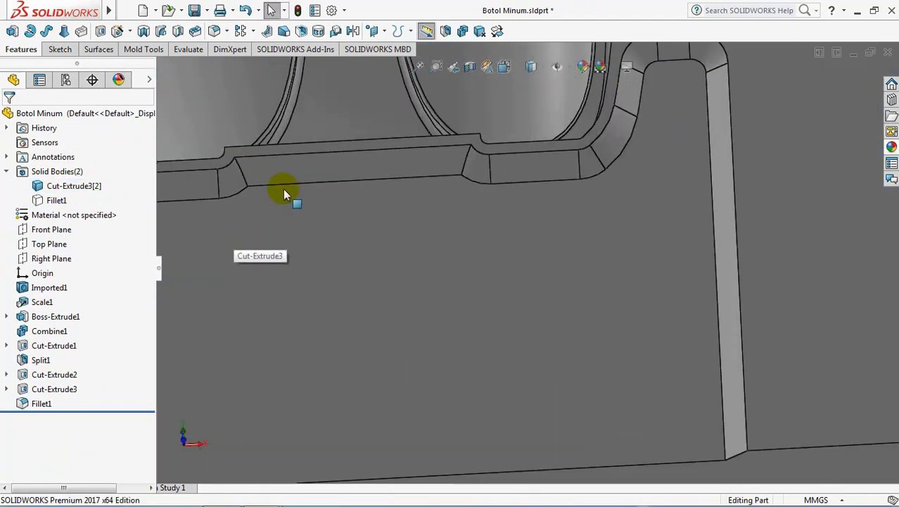
{"action": "left_click", "coordinate": [212, 31]}
{"action": "left_click", "coordinate": [261, 173]}
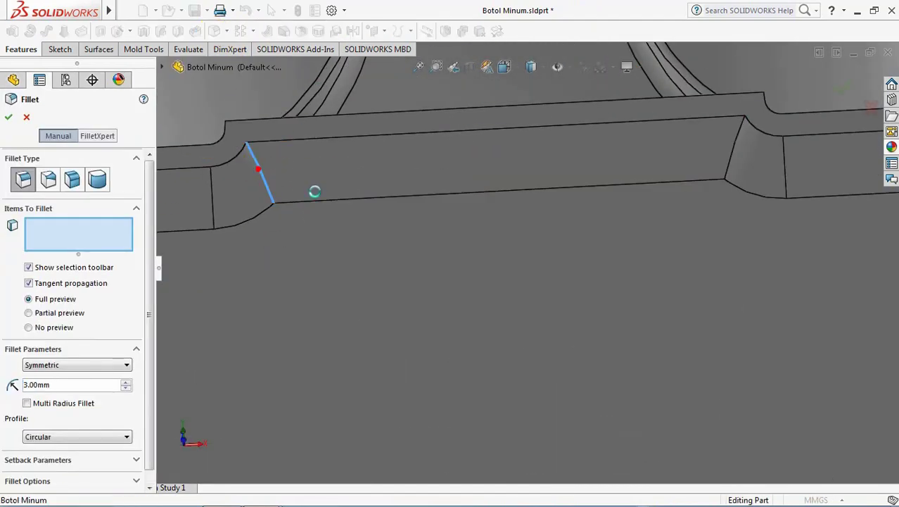
{"action": "left_click", "coordinate": [725, 170]}
{"action": "key", "text": "Return"}
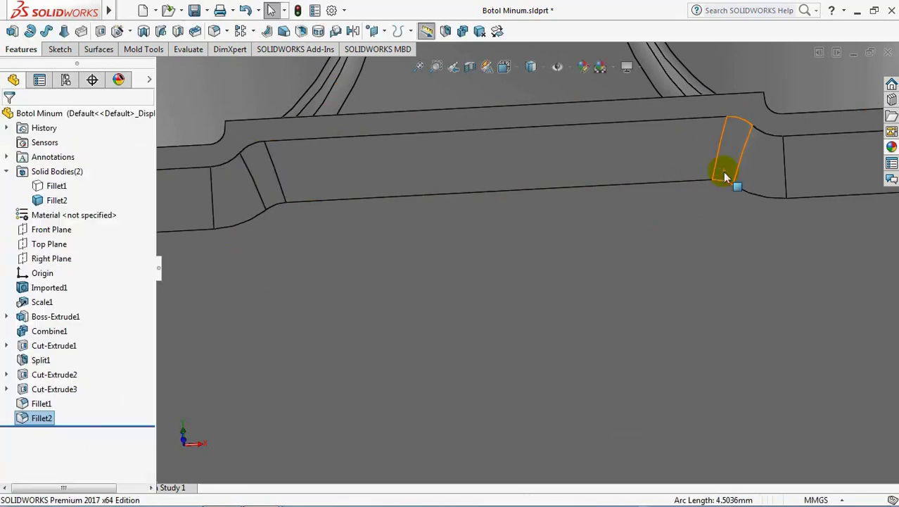
{"action": "scroll", "coordinate": [728, 185], "scroll_direction": "up", "scroll_amount": 5}
{"action": "scroll", "coordinate": [718, 181], "scroll_direction": "up", "scroll_amount": 3}
Show the hidden Fillet1 body again
{"action": "middle_click_drag", "start_coordinate": [708, 186], "coordinate": [638, 250]}
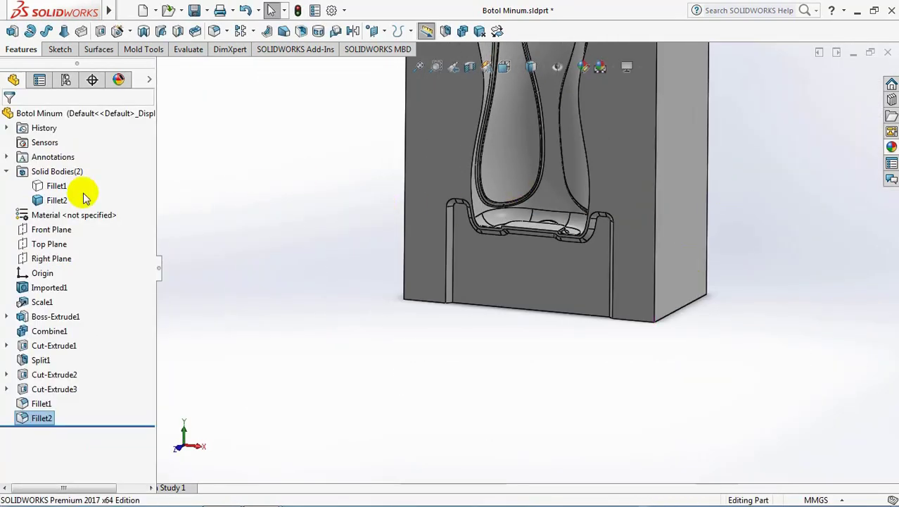
{"action": "left_click", "coordinate": [56, 186]}
{"action": "left_click", "coordinate": [70, 149]}
{"action": "scroll", "coordinate": [254, 243], "scroll_direction": "up", "scroll_amount": 2}
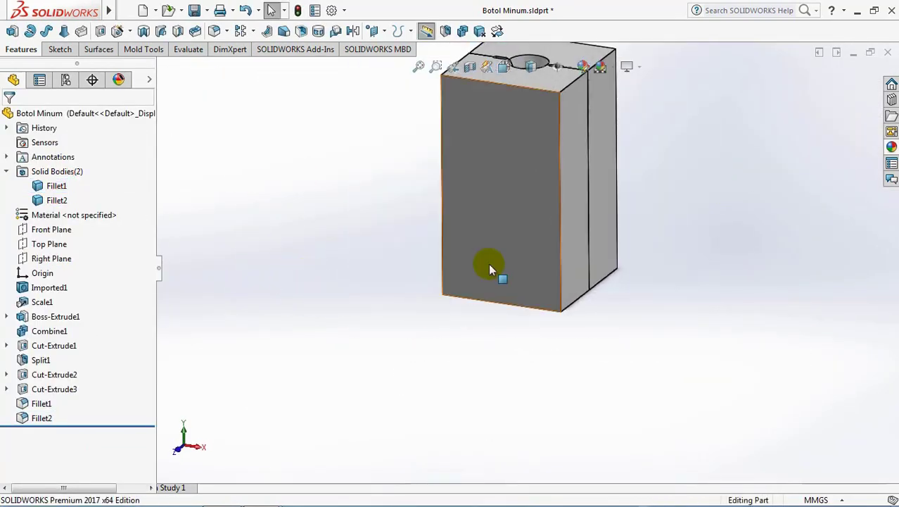
Sketch on the block's front face and draw a vertical centerline down its middle
{"action": "left_click", "coordinate": [518, 199]}
{"action": "left_click", "coordinate": [556, 141]}
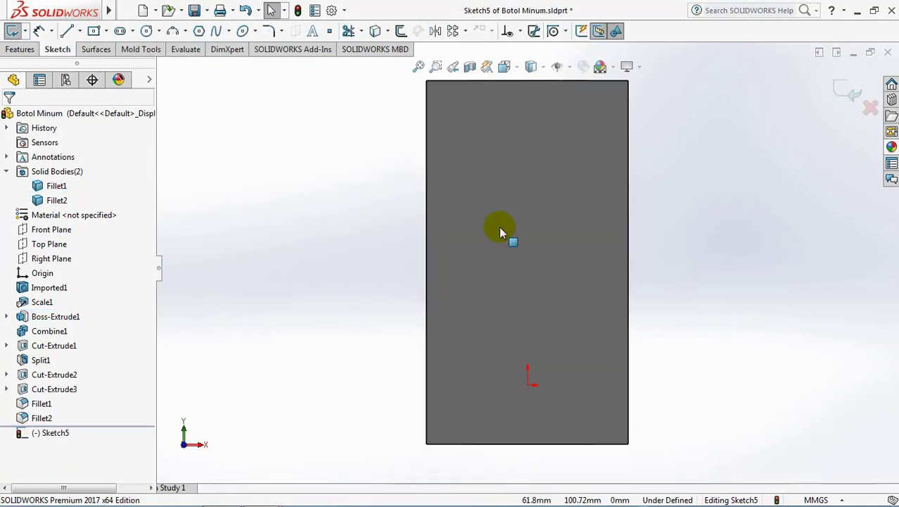
{"action": "left_click", "coordinate": [76, 31]}
{"action": "left_click", "coordinate": [93, 62]}
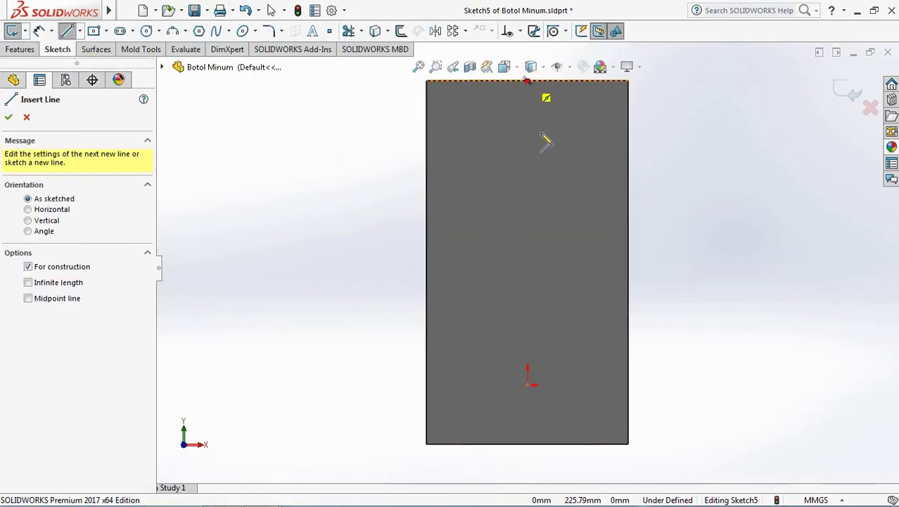
{"action": "left_click_drag", "start_coordinate": [527, 81], "coordinate": [527, 438]}
{"action": "left_click", "coordinate": [516, 462]}
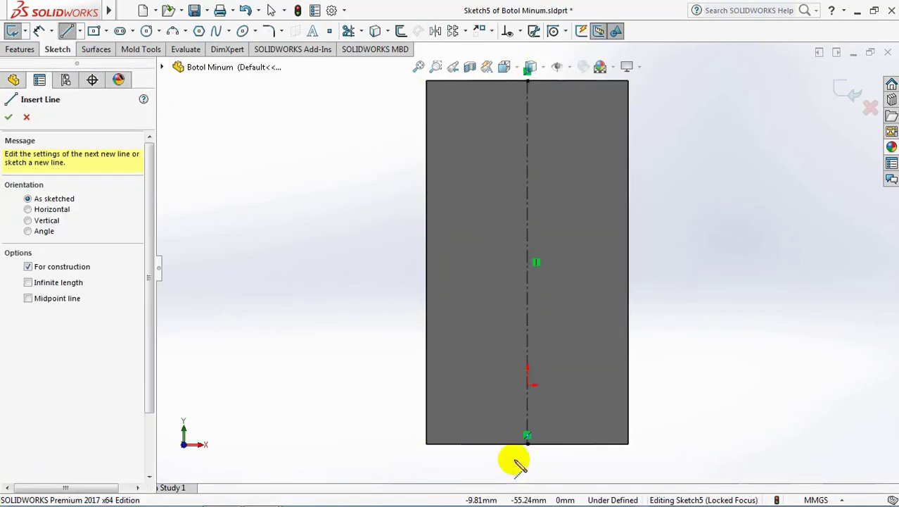
Draw a construction center rectangle centred on the centerline, in wireframe view
{"action": "left_click", "coordinate": [91, 31]}
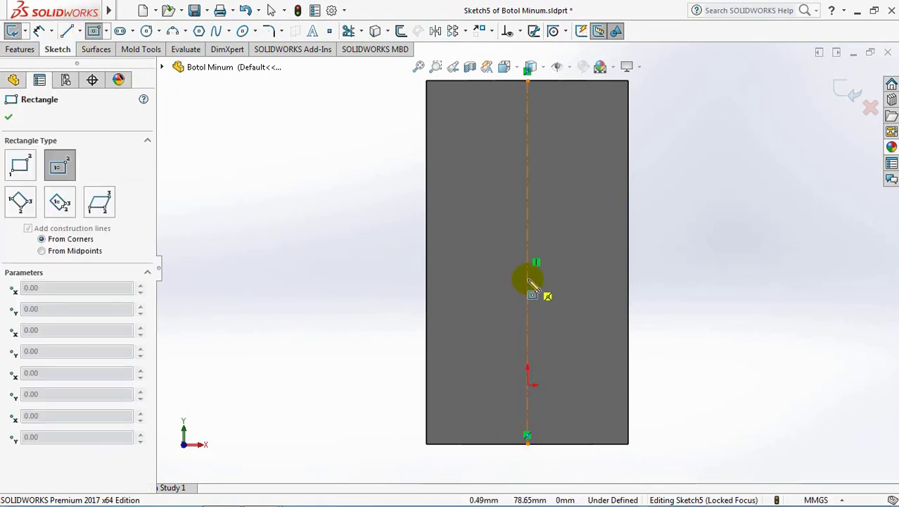
{"action": "left_click", "coordinate": [527, 243]}
{"action": "left_click", "coordinate": [28, 456]}
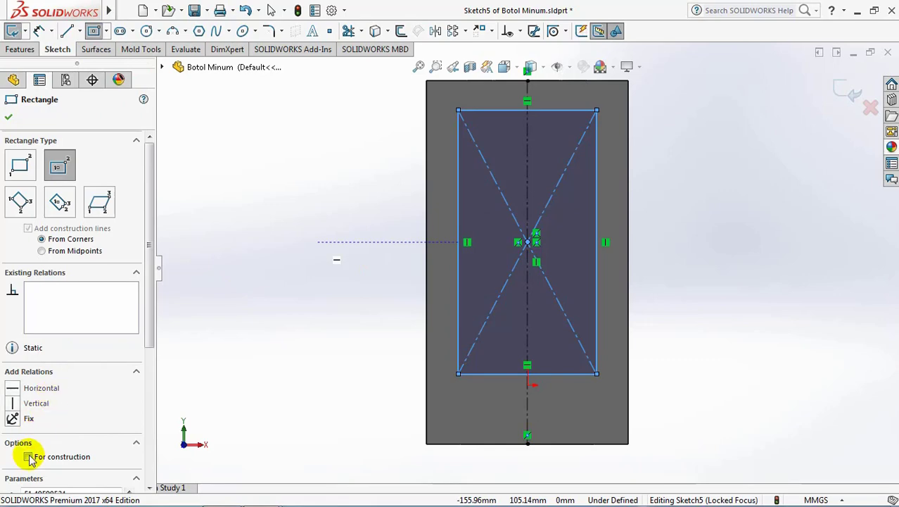
{"action": "left_click", "coordinate": [531, 66]}
{"action": "left_click", "coordinate": [530, 160]}
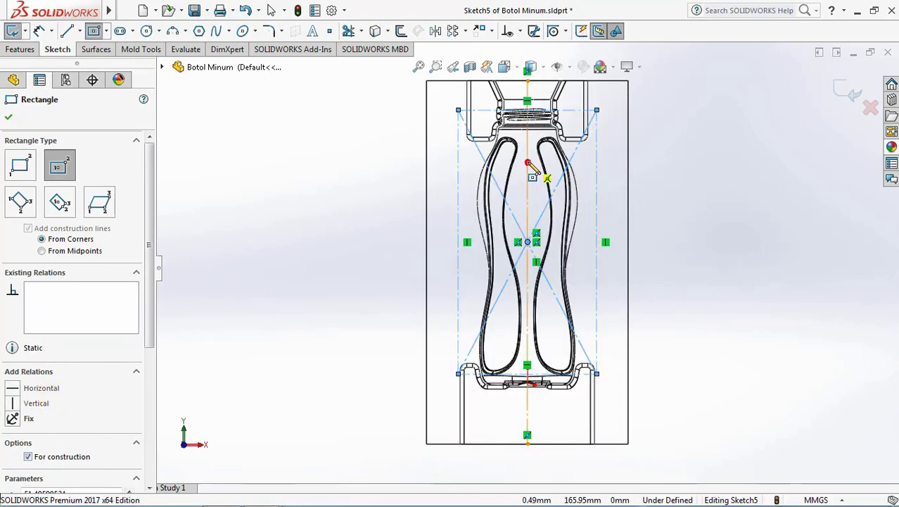
{"action": "left_click", "coordinate": [43, 76]}
{"action": "scroll", "coordinate": [466, 67], "scroll_direction": "down", "scroll_amount": 3}
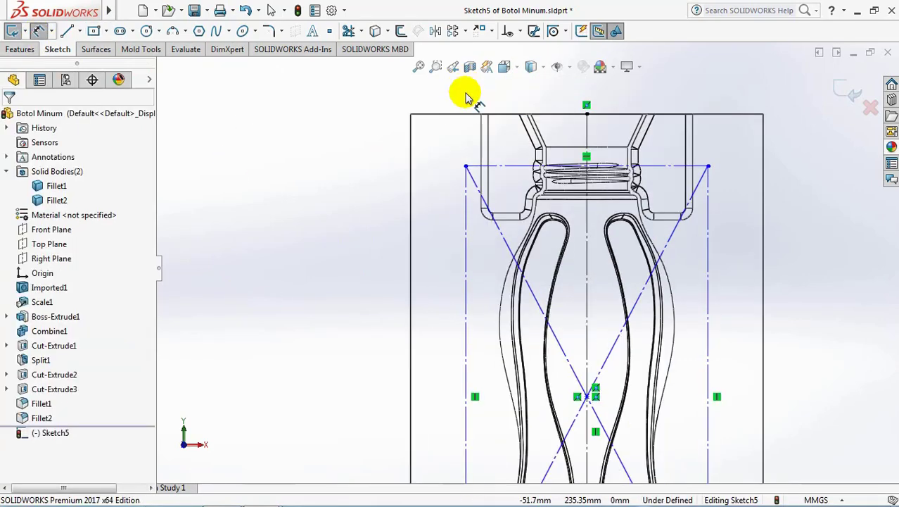
Dimension the rectangle's top line 35 mm from the block's top edge
{"action": "left_click", "coordinate": [497, 167]}
{"action": "left_click", "coordinate": [466, 114]}
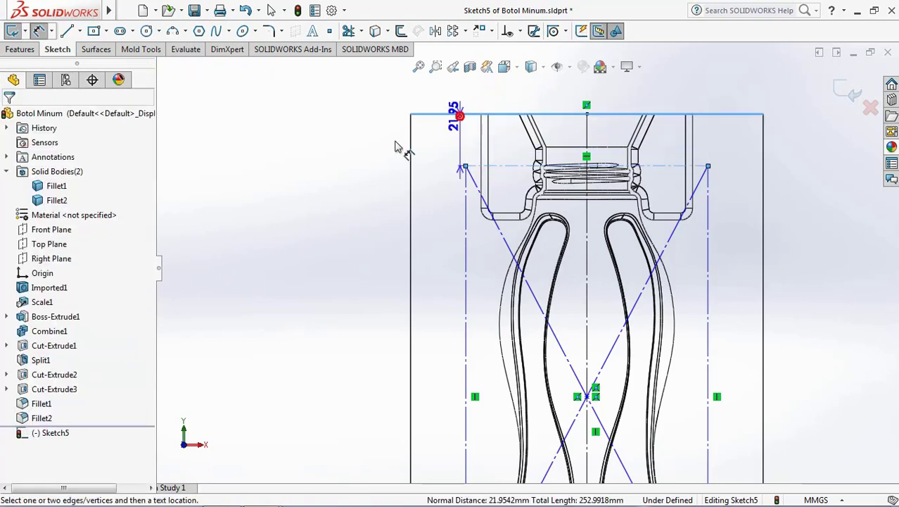
{"action": "left_click", "coordinate": [380, 144]}
{"action": "left_click", "coordinate": [380, 141]}
{"action": "type", "text": "35-21.95422706mm"}
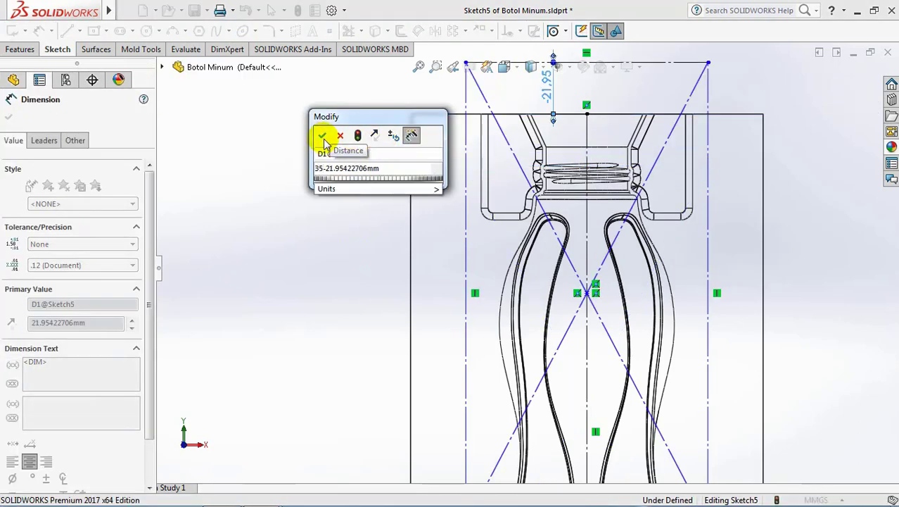
{"action": "left_click_drag", "start_coordinate": [399, 170], "coordinate": [363, 169]}
{"action": "type", "text": "35"}
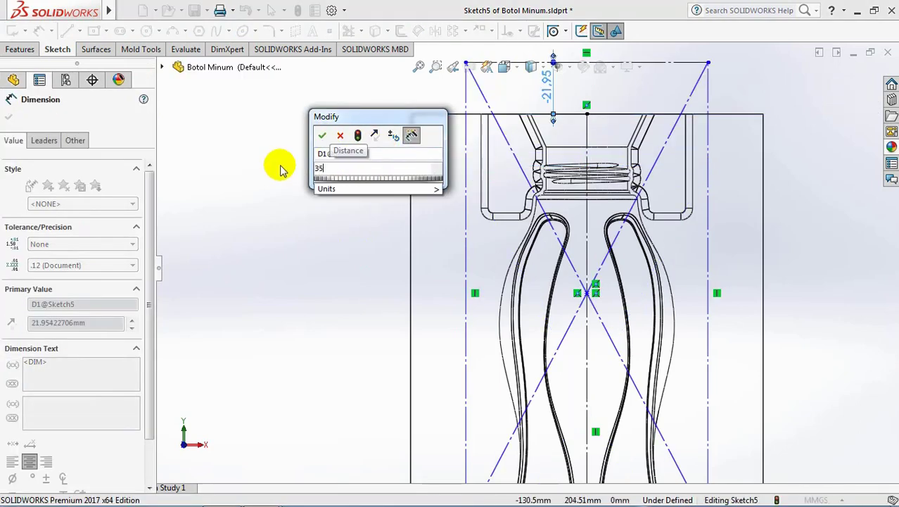
{"action": "left_click", "coordinate": [321, 139]}
{"action": "scroll", "coordinate": [346, 163], "scroll_direction": "up", "scroll_amount": 3}
{"action": "scroll", "coordinate": [475, 242], "scroll_direction": "down", "scroll_amount": 2}
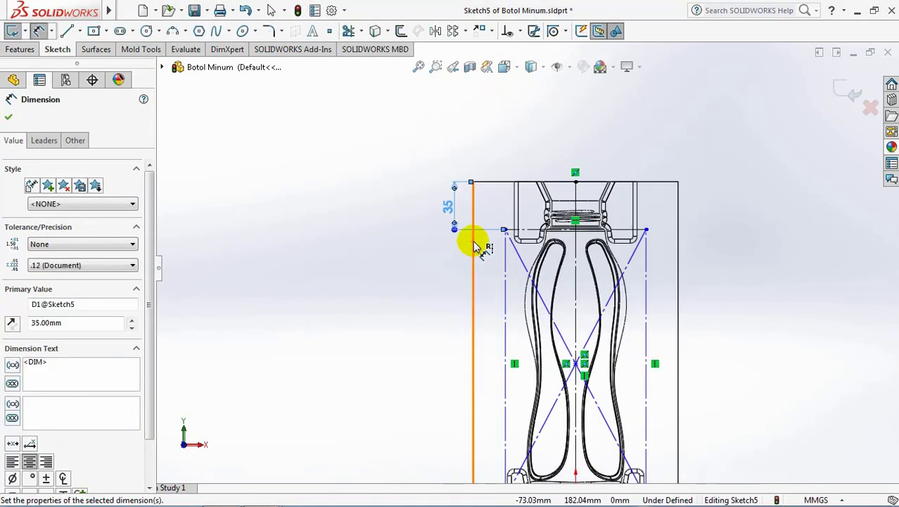
{"action": "scroll", "coordinate": [524, 260], "scroll_direction": "down", "scroll_amount": 2}
Dimension the rectangle's 17.50 mm horizontal offset and its 150 mm height
{"action": "left_click", "coordinate": [526, 256]}
{"action": "left_click", "coordinate": [479, 263]}
{"action": "left_click", "coordinate": [499, 136]}
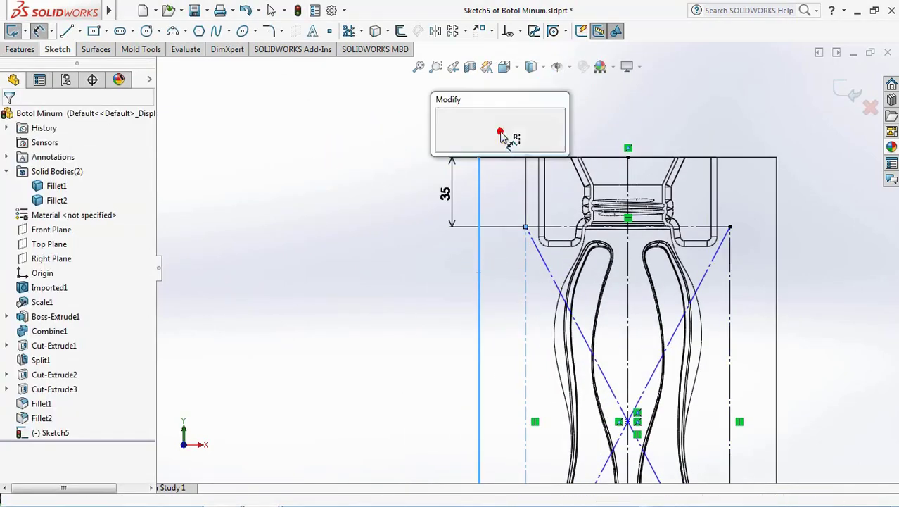
{"action": "type", "text": "17"}
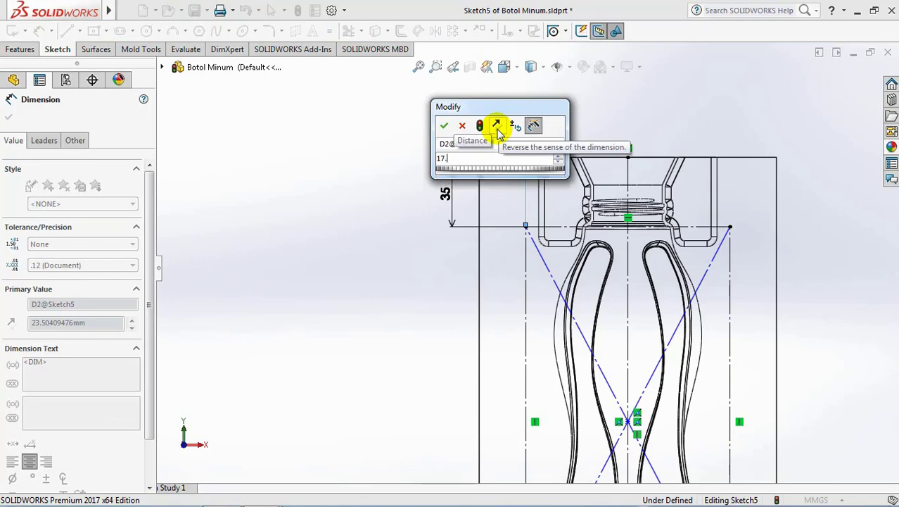
{"action": "type", "text": ".5"}
{"action": "left_click", "coordinate": [444, 127]}
{"action": "scroll", "coordinate": [444, 133], "scroll_direction": "up", "scroll_amount": 3}
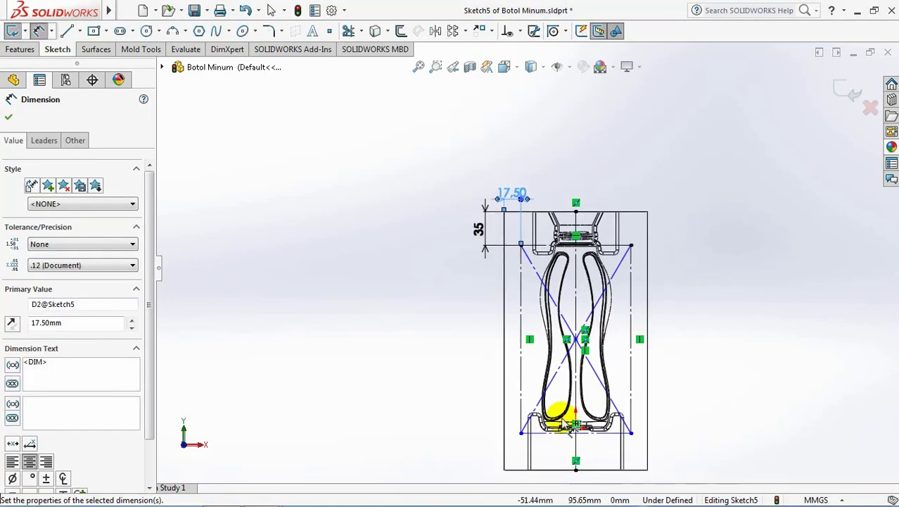
{"action": "scroll", "coordinate": [570, 429], "scroll_direction": "down", "scroll_amount": 3}
{"action": "left_click", "coordinate": [491, 291]}
{"action": "left_click", "coordinate": [442, 266]}
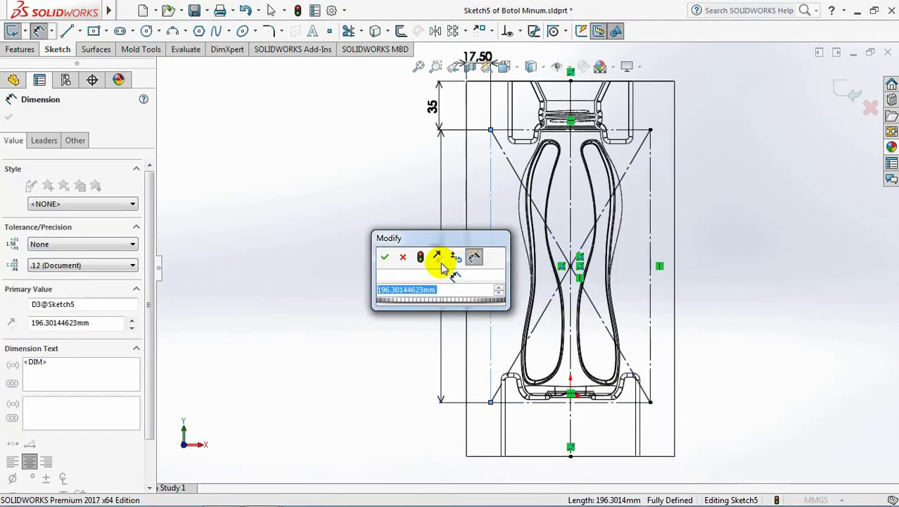
{"action": "type", "text": "150"}
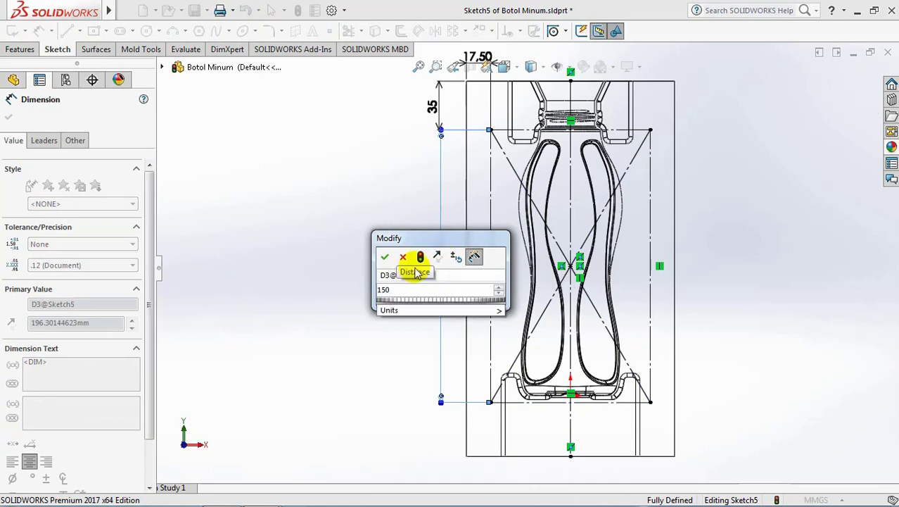
{"action": "left_click", "coordinate": [384, 257]}
{"action": "left_click", "coordinate": [375, 263]}
Restore shaded-with-edges display and exit Sketch5
{"action": "middle_click_drag", "start_coordinate": [371, 263], "coordinate": [351, 307]}
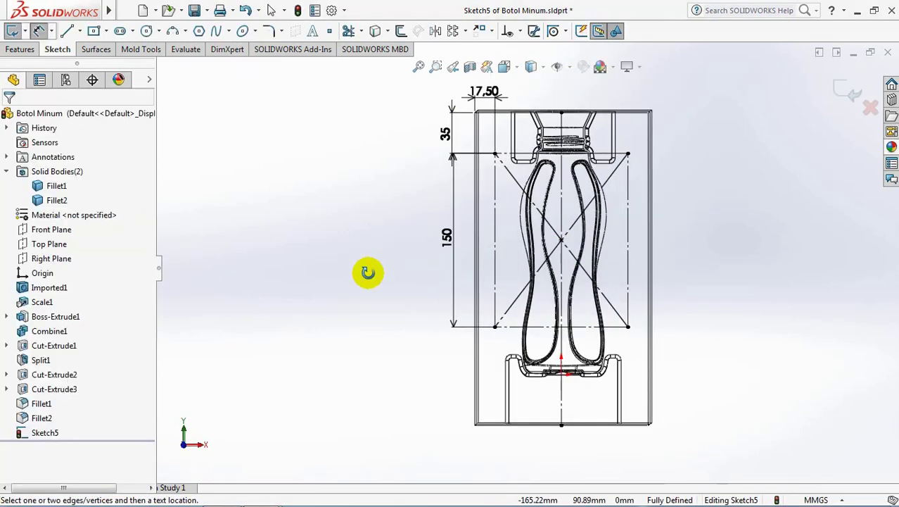
{"action": "left_click", "coordinate": [531, 64]}
{"action": "left_click", "coordinate": [532, 90]}
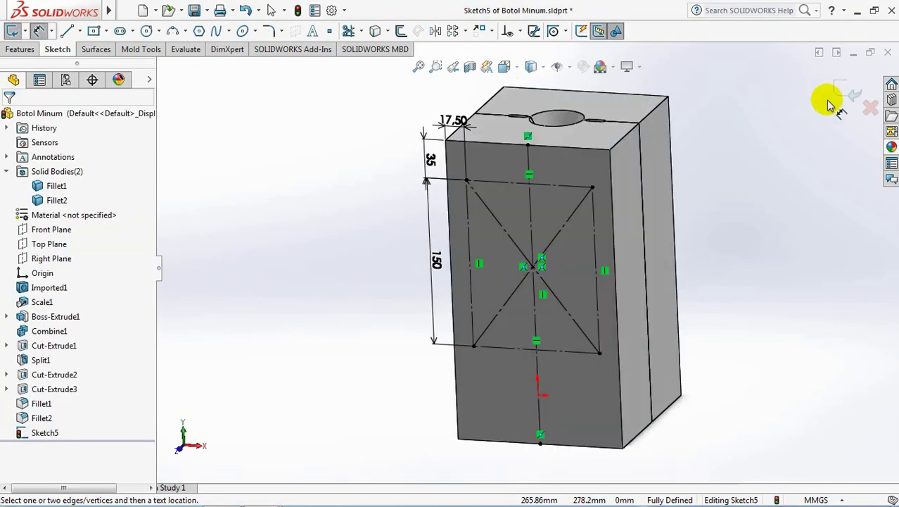
{"action": "left_click", "coordinate": [842, 91]}
{"action": "scroll", "coordinate": [705, 84], "scroll_direction": "down", "scroll_amount": 2}
{"action": "scroll", "coordinate": [492, 120], "scroll_direction": "down", "scroll_amount": 2}
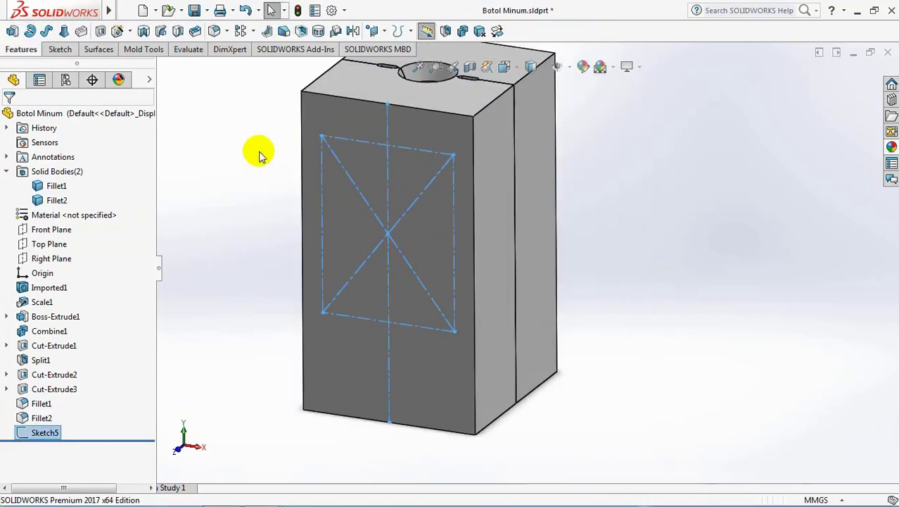
{"action": "scroll", "coordinate": [257, 151], "scroll_direction": "down", "scroll_amount": 2}
Set up a Hole Wizard hole as Legacy counterbored drilled, Through All
{"action": "left_click", "coordinate": [118, 33]}
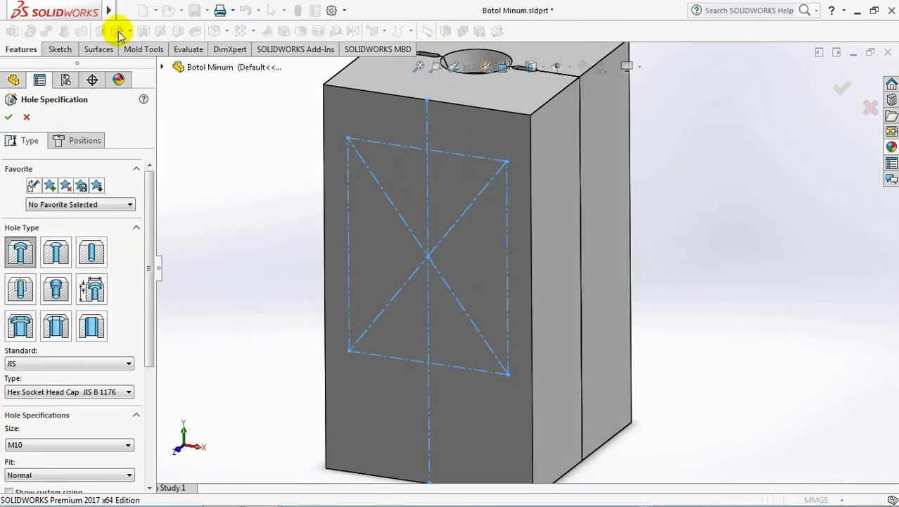
{"action": "left_click", "coordinate": [92, 288]}
{"action": "left_click", "coordinate": [77, 305]}
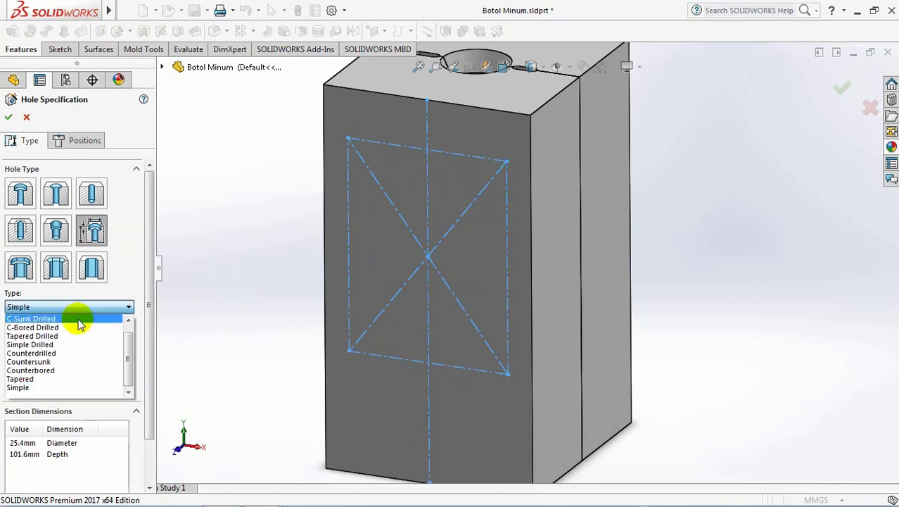
{"action": "left_click", "coordinate": [70, 322]}
{"action": "scroll", "coordinate": [150, 385], "scroll_direction": "down", "scroll_amount": 3}
{"action": "left_click", "coordinate": [46, 400]}
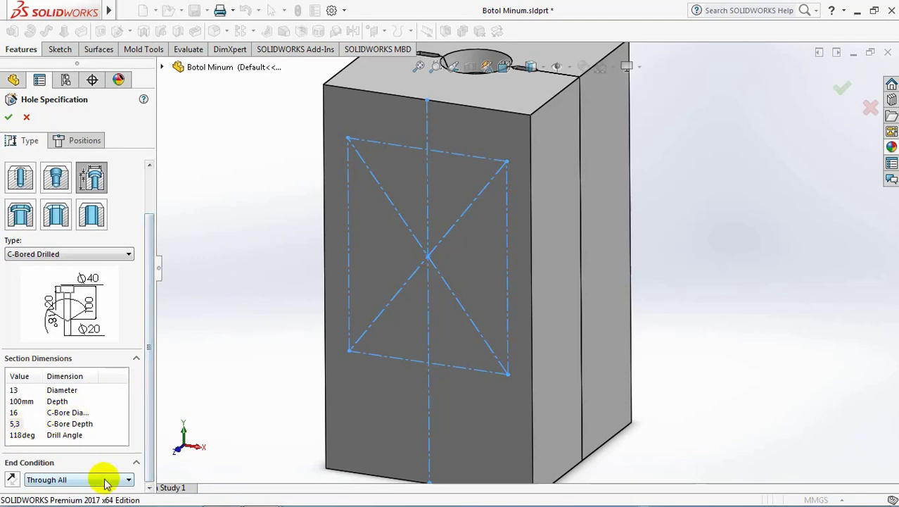
{"action": "left_click", "coordinate": [89, 141]}
Place the holes at the four construction-rectangle corners on the front face and accept Hole1
{"action": "left_click", "coordinate": [70, 255]}
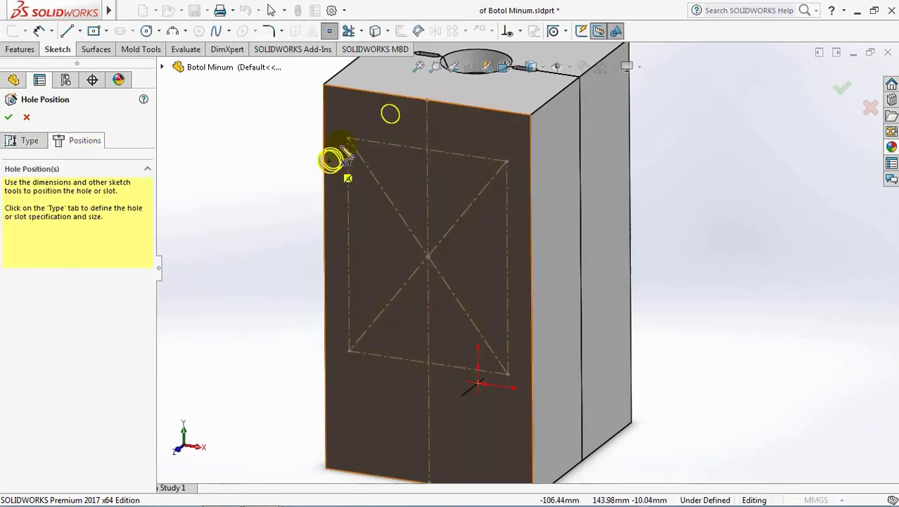
{"action": "left_click", "coordinate": [348, 139]}
{"action": "left_click", "coordinate": [508, 159]}
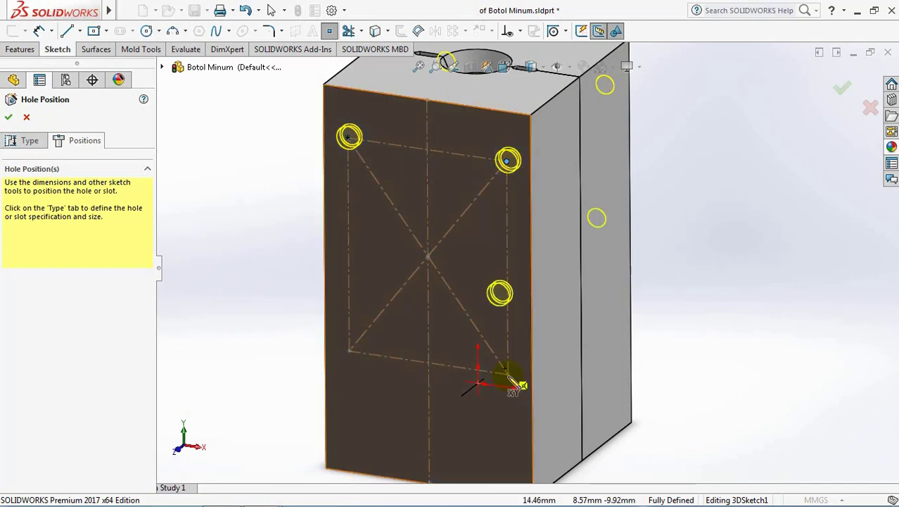
{"action": "left_click", "coordinate": [509, 373]}
{"action": "left_click", "coordinate": [350, 350]}
{"action": "mouse_move", "coordinate": [350, 355]}
{"action": "middle_mouse_down"}
{"action": "mouse_move", "coordinate": [321, 367]}
{"action": "mouse_move", "coordinate": [418, 296]}
{"action": "mouse_move", "coordinate": [536, 167]}
{"action": "middle_mouse_up"}
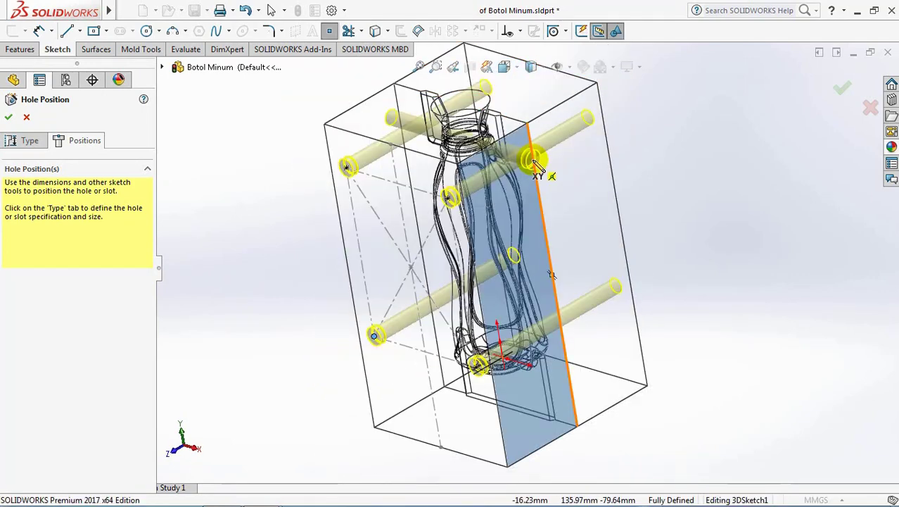
{"action": "left_click", "coordinate": [5, 118]}
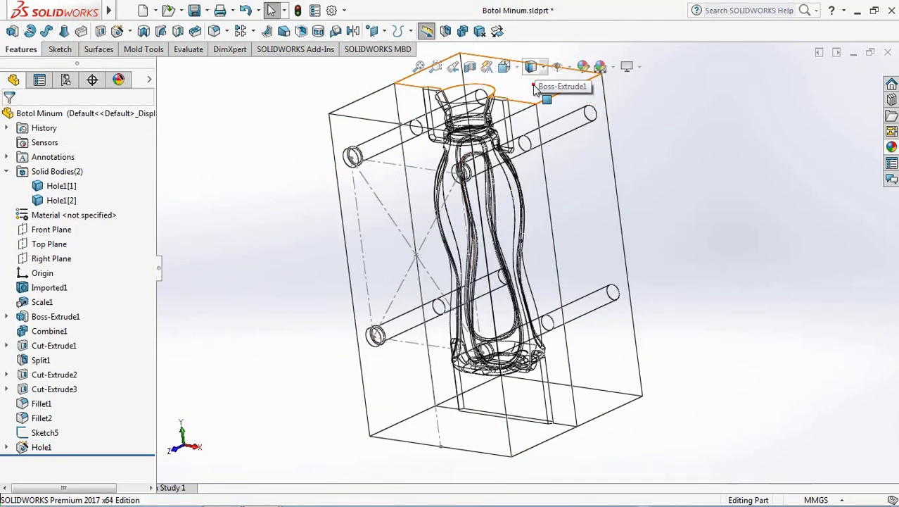
{"action": "left_click", "coordinate": [514, 211]}
Hide the first mold half to expose the second half's face
{"action": "left_click", "coordinate": [587, 155]}
{"action": "scroll", "coordinate": [524, 136], "scroll_direction": "down", "scroll_amount": 5}
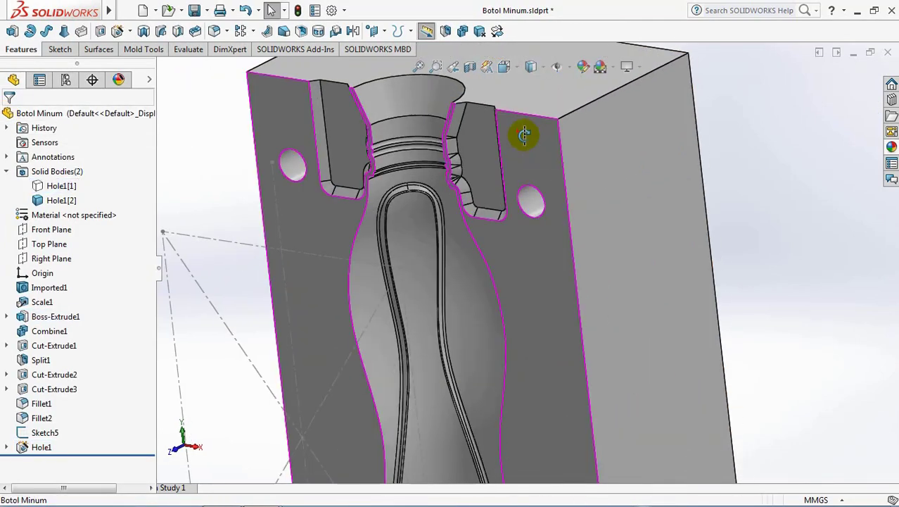
{"action": "scroll", "coordinate": [524, 136], "scroll_direction": "up", "scroll_amount": 3}
Define a blind C-Bored Drilled hole: 18 mm, 26 mm deep, 21 mm counterbore 3 mm deep
{"action": "left_click", "coordinate": [116, 31]}
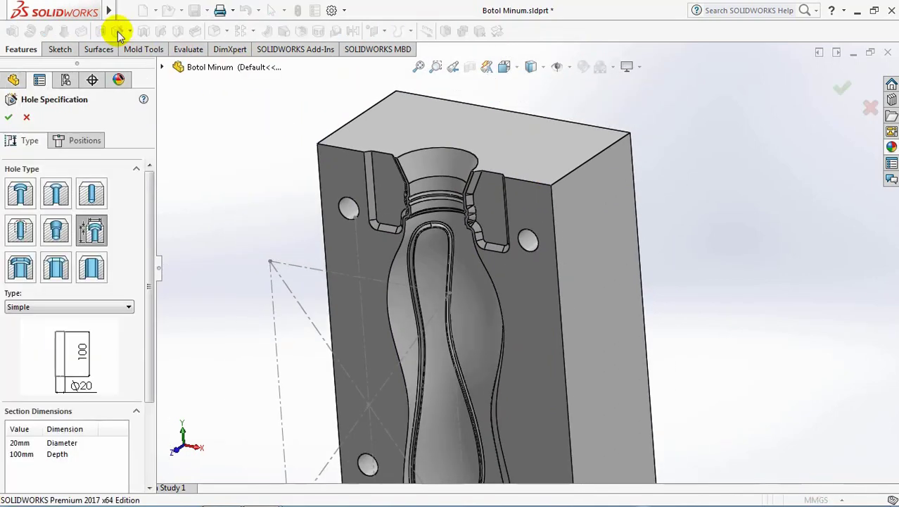
{"action": "left_click", "coordinate": [71, 307]}
{"action": "left_click", "coordinate": [83, 316]}
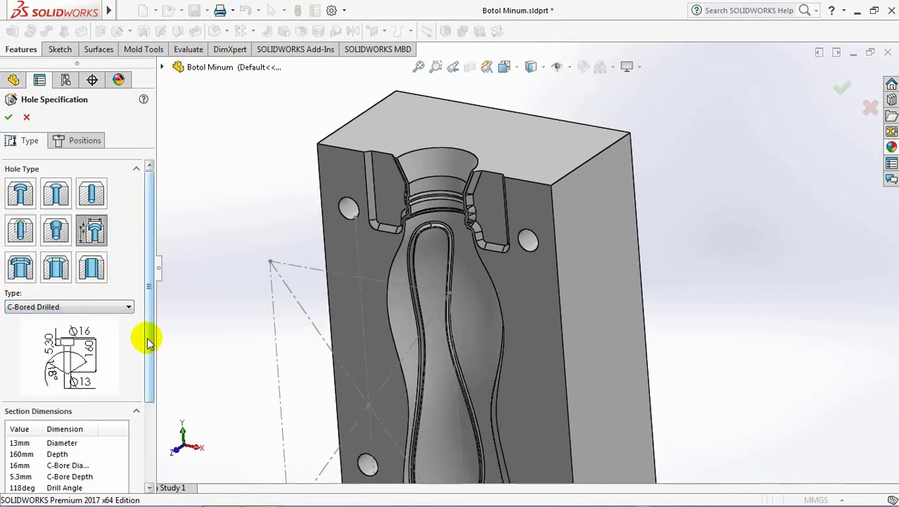
{"action": "left_click_drag", "start_coordinate": [148, 343], "coordinate": [144, 412]}
{"action": "type", "text": "3"}
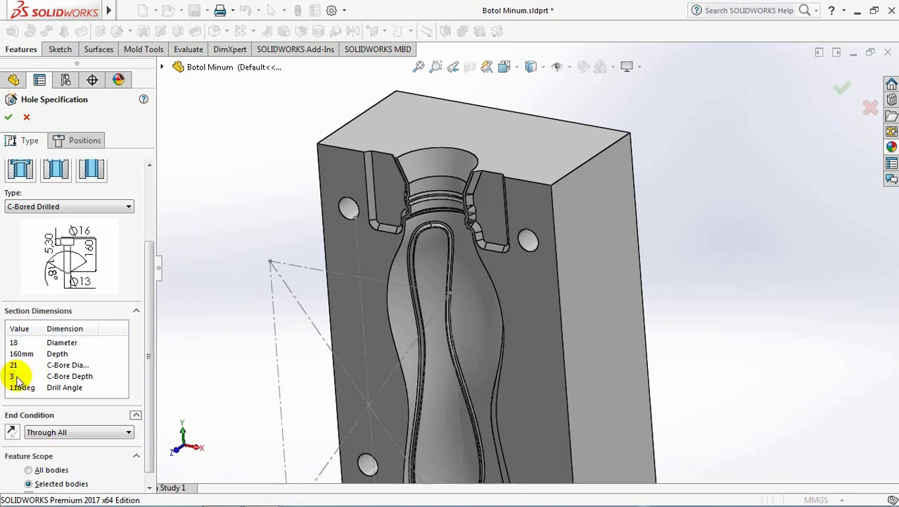
{"action": "left_click", "coordinate": [35, 443]}
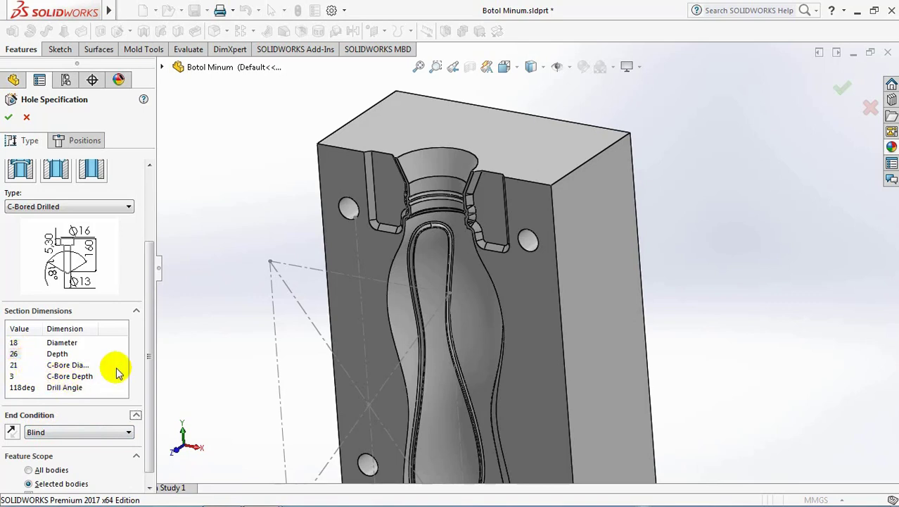
{"action": "left_click", "coordinate": [81, 138]}
Place the four guide-pin holes near the block's corners and finish Hole2
{"action": "left_click", "coordinate": [76, 253]}
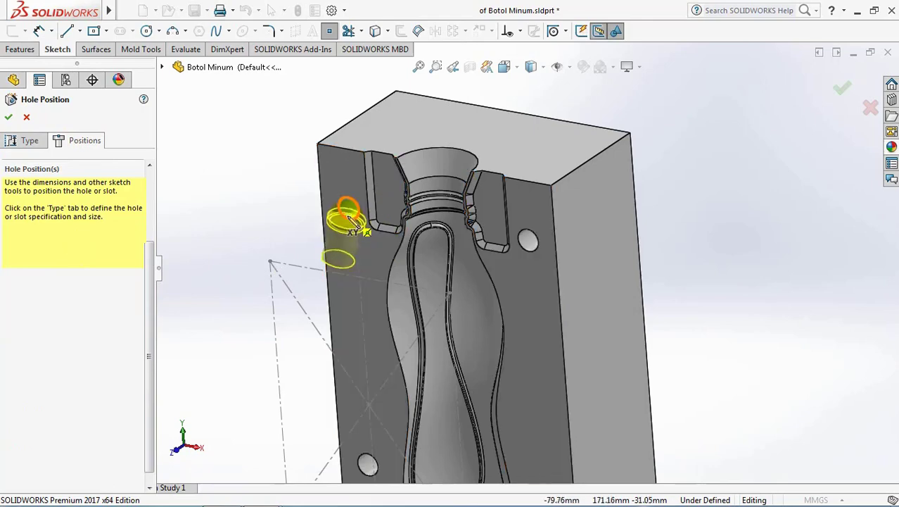
{"action": "left_click", "coordinate": [349, 209]}
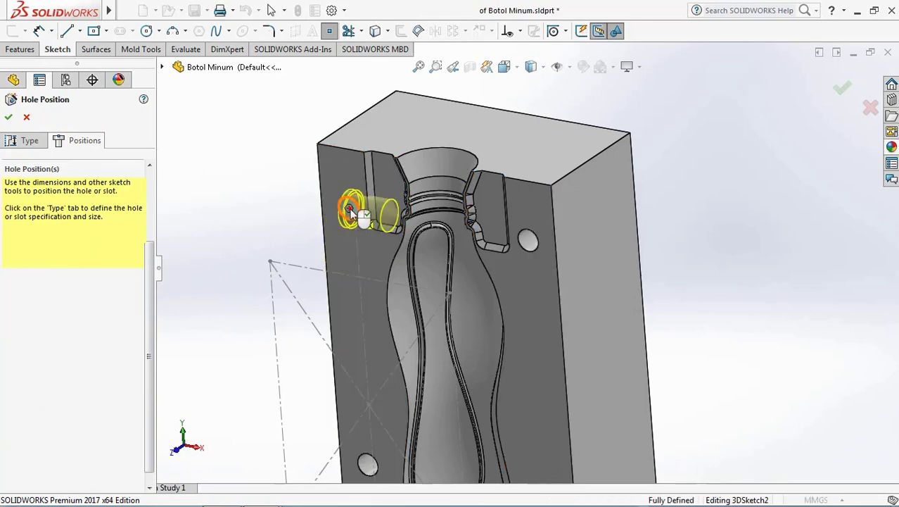
{"action": "left_click", "coordinate": [532, 245]}
{"action": "middle_click_drag", "start_coordinate": [532, 245], "coordinate": [556, 394]}
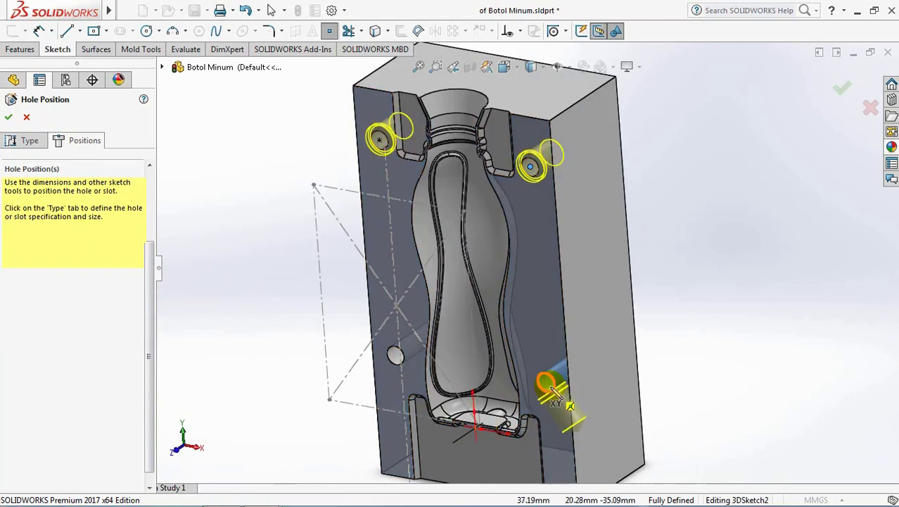
{"action": "left_click", "coordinate": [546, 382]}
{"action": "scroll", "coordinate": [396, 363], "scroll_direction": "down", "scroll_amount": 2}
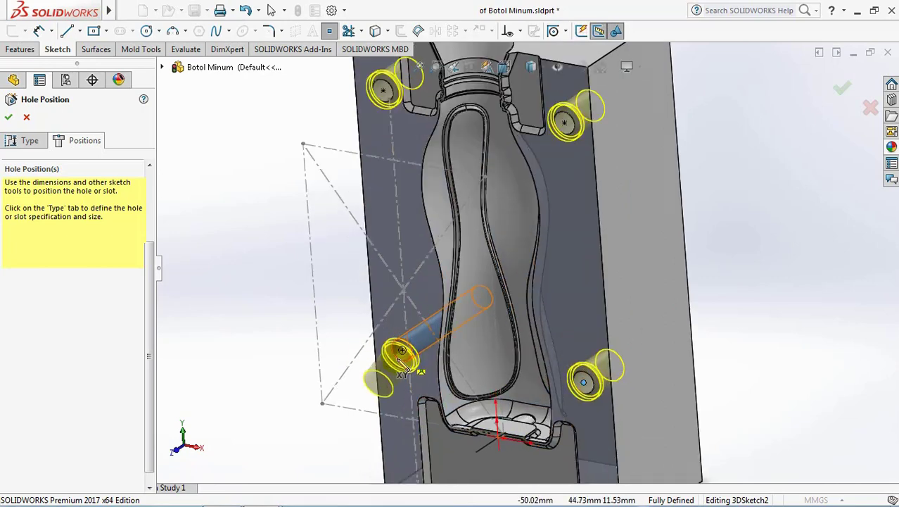
{"action": "scroll", "coordinate": [396, 358], "scroll_direction": "down", "scroll_amount": 2}
{"action": "left_click", "coordinate": [405, 355]}
{"action": "key", "text": "Return"}
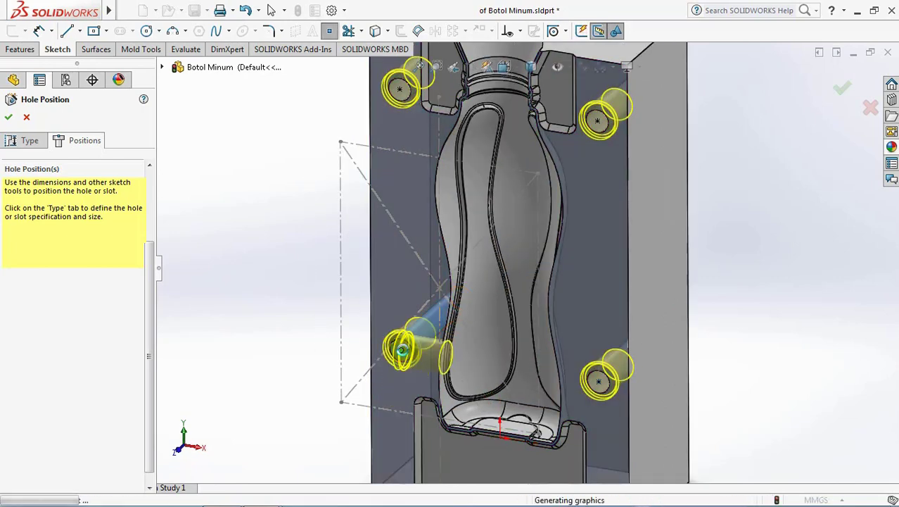
{"action": "mouse_move", "coordinate": [280, 321]}
{"action": "middle_mouse_down"}
{"action": "mouse_move", "coordinate": [283, 305]}
{"action": "mouse_move", "coordinate": [271, 332]}
{"action": "middle_mouse_up"}
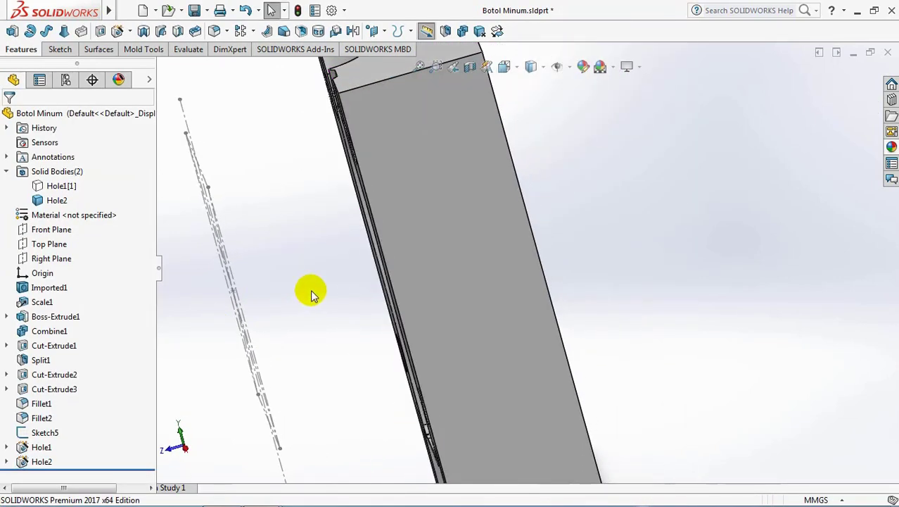
Offset the four hole faces 1.00 mm in the flipped direction with Move Face
{"action": "left_click", "coordinate": [145, 49]}
{"action": "left_click", "coordinate": [205, 31]}
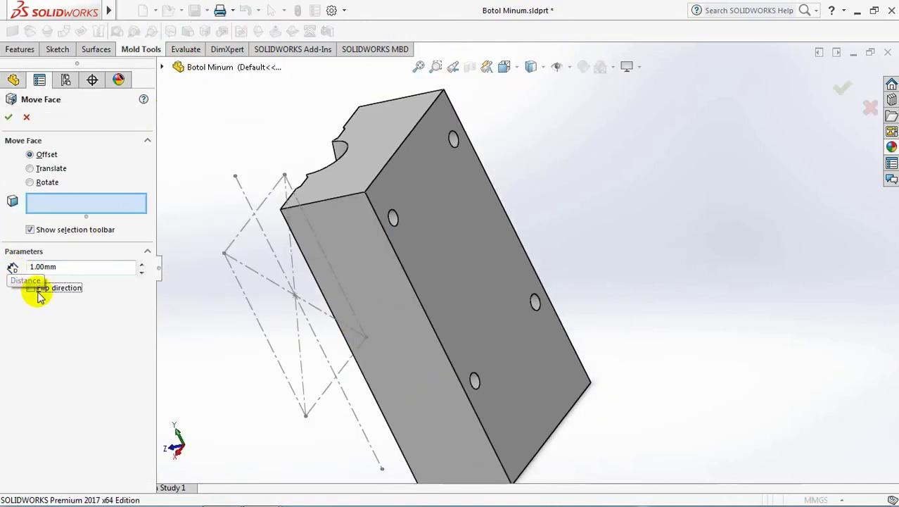
{"action": "scroll", "coordinate": [472, 155], "scroll_direction": "down", "scroll_amount": 3}
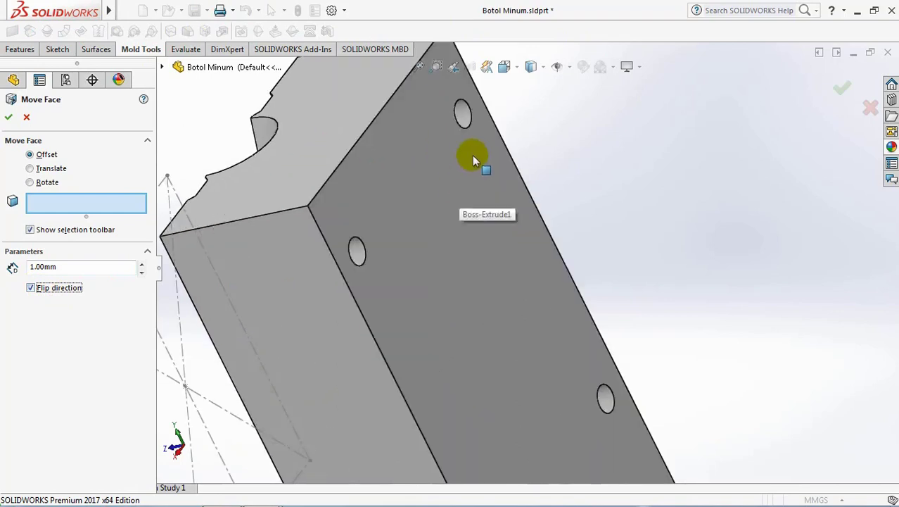
{"action": "scroll", "coordinate": [472, 148], "scroll_direction": "up", "scroll_amount": 2}
{"action": "left_click", "coordinate": [481, 157]}
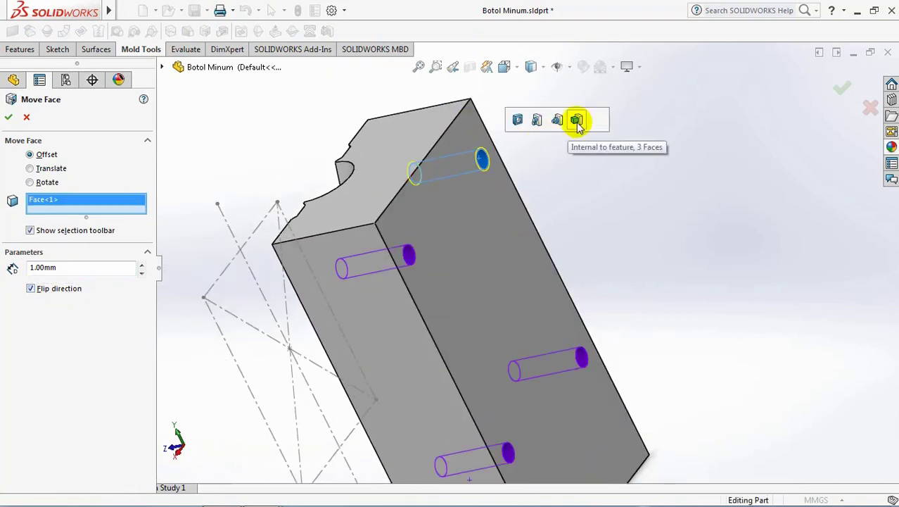
{"action": "left_click", "coordinate": [577, 120]}
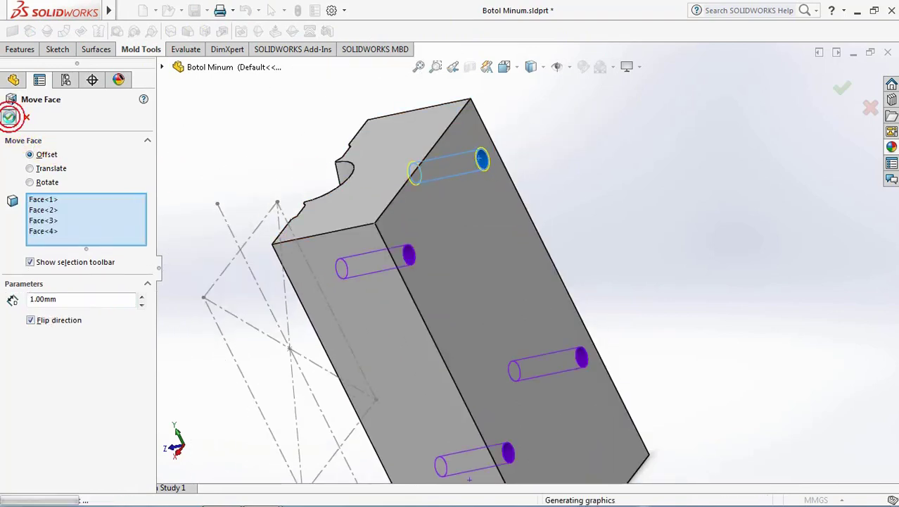
{"action": "mouse_move", "coordinate": [578, 207]}
{"action": "middle_mouse_down"}
{"action": "mouse_move", "coordinate": [517, 228]}
{"action": "mouse_move", "coordinate": [658, 169]}
{"action": "middle_mouse_up"}
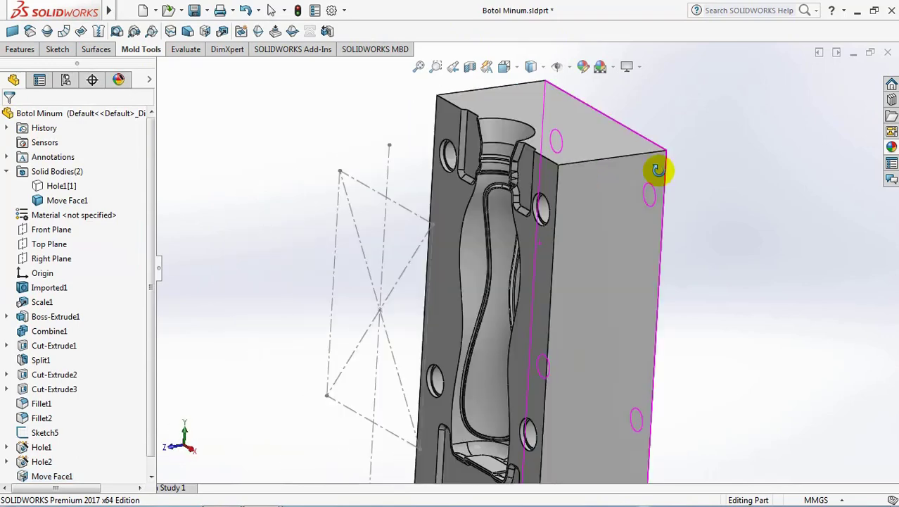
{"action": "key", "text": "f"}
Hide Sketch5 and orbit to face the cavity side
{"action": "left_click", "coordinate": [431, 271]}
{"action": "left_click", "coordinate": [500, 226]}
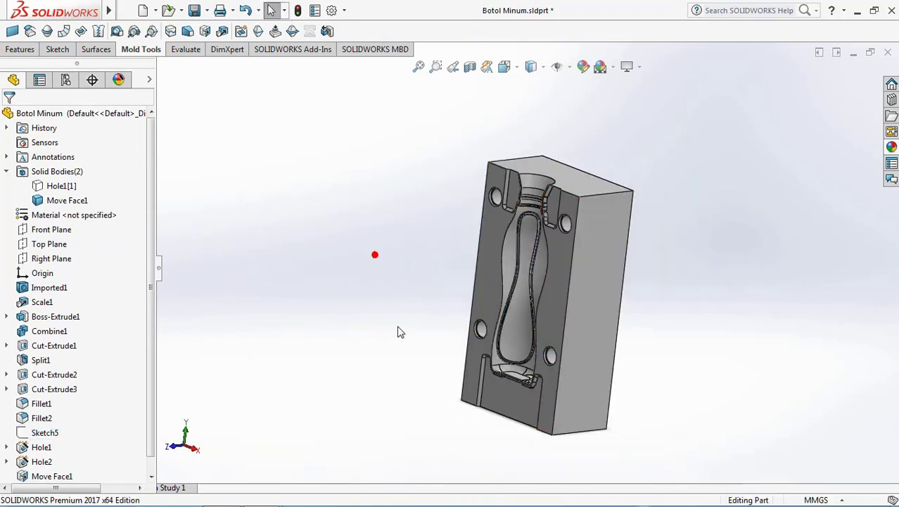
{"action": "mouse_move", "coordinate": [398, 332]}
{"action": "middle_mouse_down"}
{"action": "mouse_move", "coordinate": [409, 256]}
{"action": "mouse_move", "coordinate": [415, 315]}
{"action": "mouse_move", "coordinate": [396, 319]}
{"action": "middle_mouse_up"}
Start a sketch on the mold's front face and draw a horizontal line across the block
{"action": "left_click", "coordinate": [509, 284]}
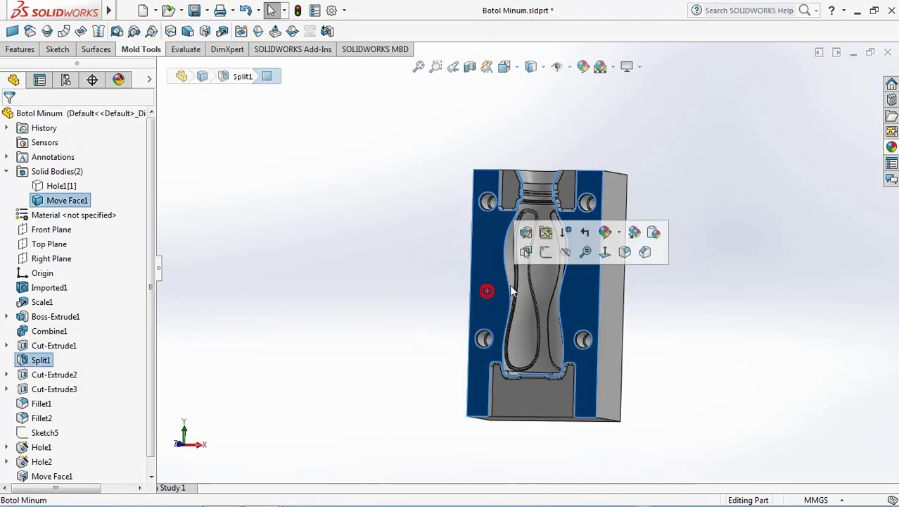
{"action": "left_click", "coordinate": [546, 252]}
{"action": "scroll", "coordinate": [553, 429], "scroll_direction": "down", "scroll_amount": 3}
{"action": "left_click", "coordinate": [345, 320]}
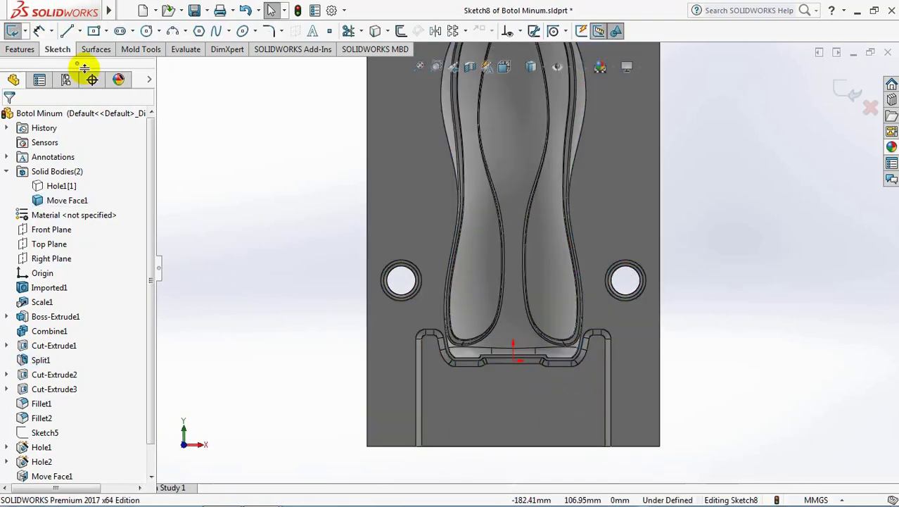
{"action": "left_click", "coordinate": [68, 32]}
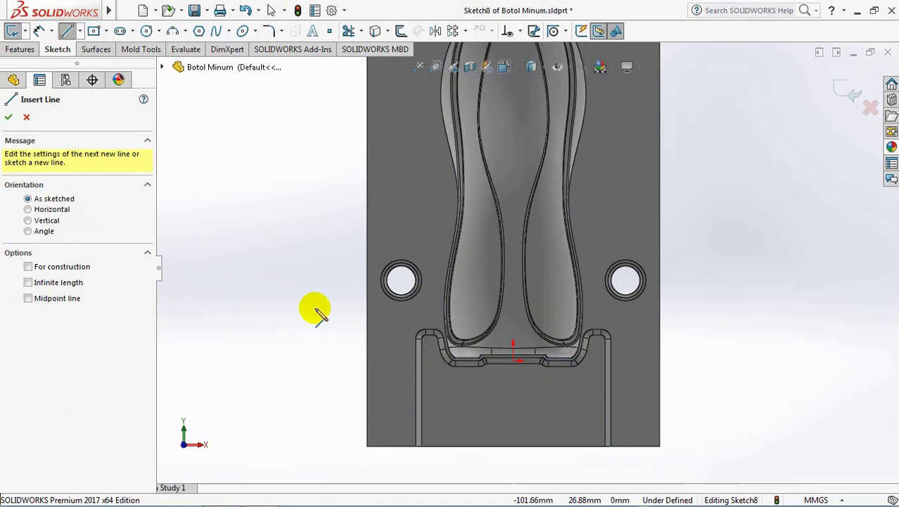
{"action": "left_click", "coordinate": [373, 339]}
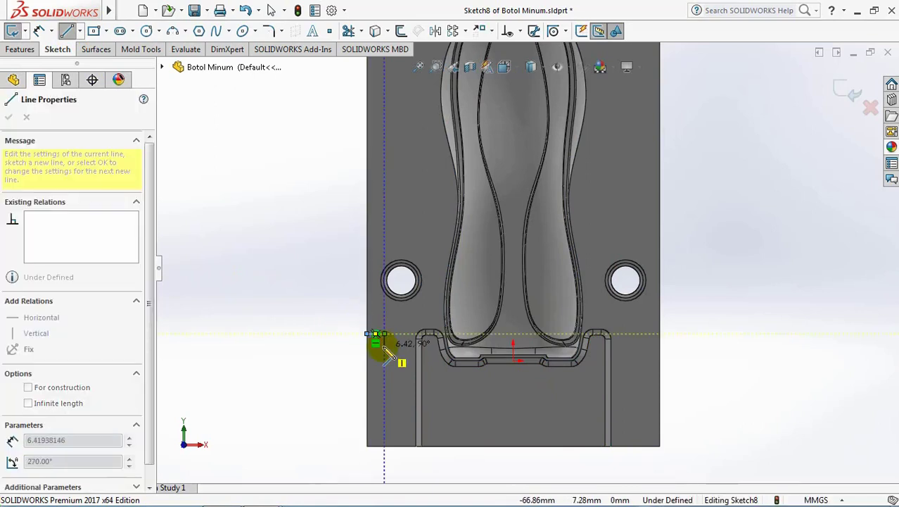
{"action": "left_click", "coordinate": [661, 336]}
{"action": "right_click", "coordinate": [663, 340]}
{"action": "left_click", "coordinate": [667, 345]}
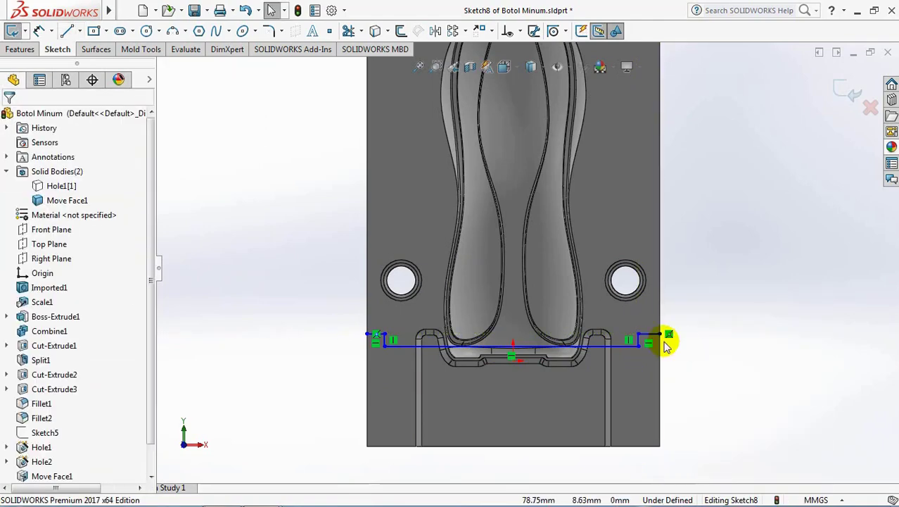
Make the two short end segments collinear and equal
{"action": "left_click", "coordinate": [653, 339]}
{"action": "scroll", "coordinate": [380, 345], "scroll_direction": "down", "scroll_amount": 2}
{"action": "scroll", "coordinate": [380, 345], "scroll_direction": "down", "scroll_amount": 2}
{"action": "left_click", "coordinate": [385, 306], "text": "ctrl"}
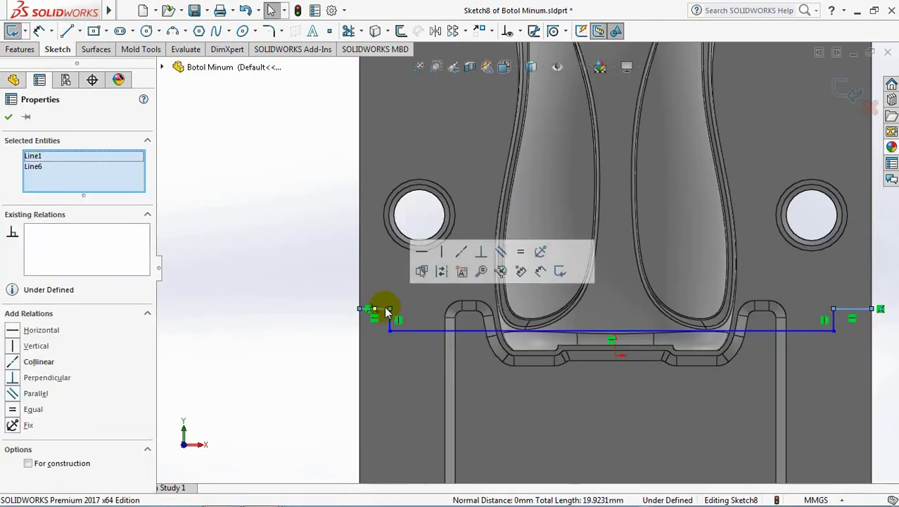
{"action": "left_click", "coordinate": [520, 252]}
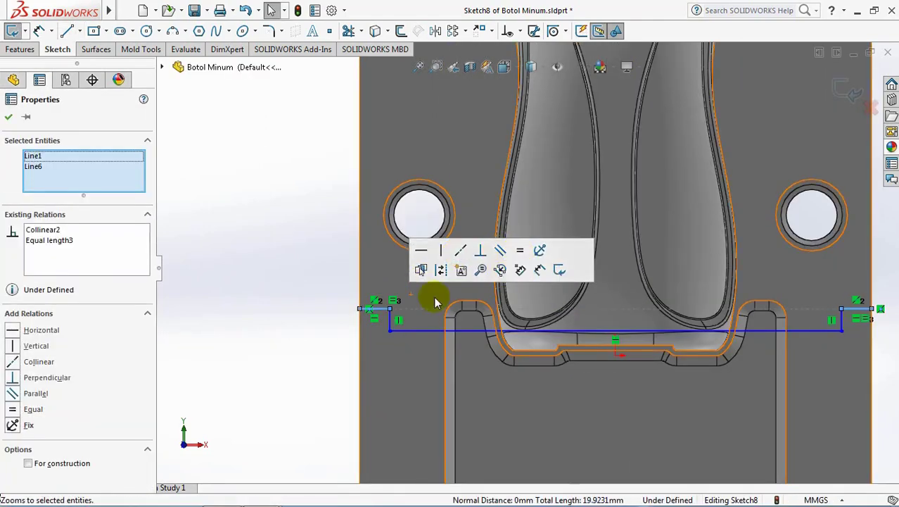
{"action": "left_click", "coordinate": [279, 289]}
Dimension the end segment width 5 mm and the step height 3 mm
{"action": "left_click", "coordinate": [39, 31]}
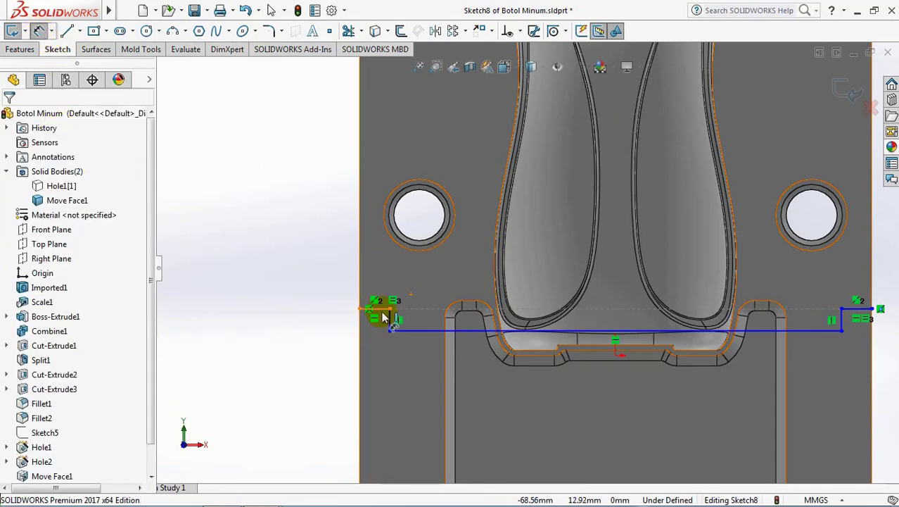
{"action": "left_click", "coordinate": [383, 316]}
{"action": "left_click", "coordinate": [334, 282]}
{"action": "type", "text": "5"}
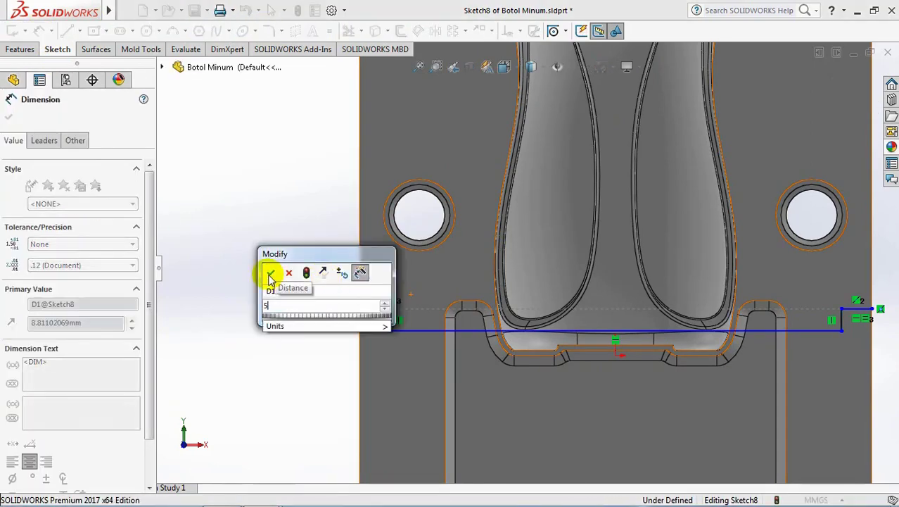
{"action": "left_click", "coordinate": [271, 278]}
{"action": "left_click", "coordinate": [362, 316]}
{"action": "left_click", "coordinate": [331, 320]}
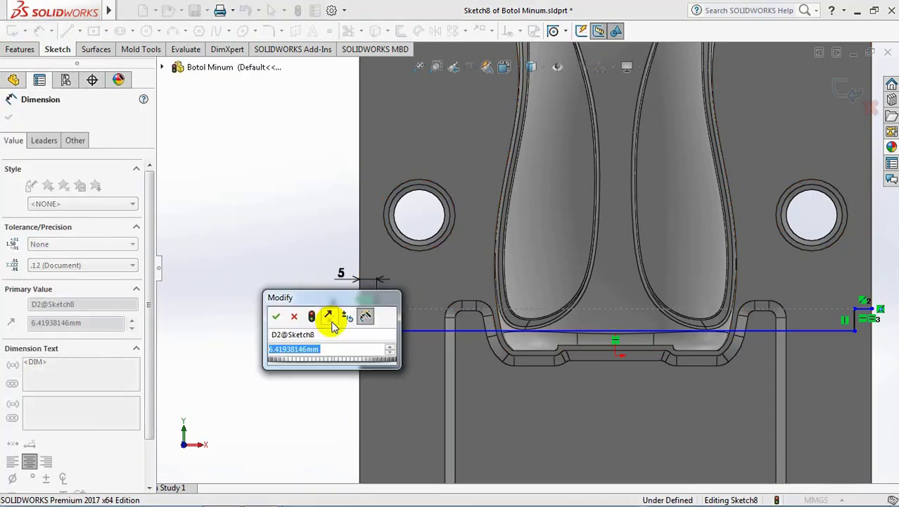
{"action": "type", "text": "3"}
{"action": "left_click", "coordinate": [275, 316]}
{"action": "left_click", "coordinate": [255, 325]}
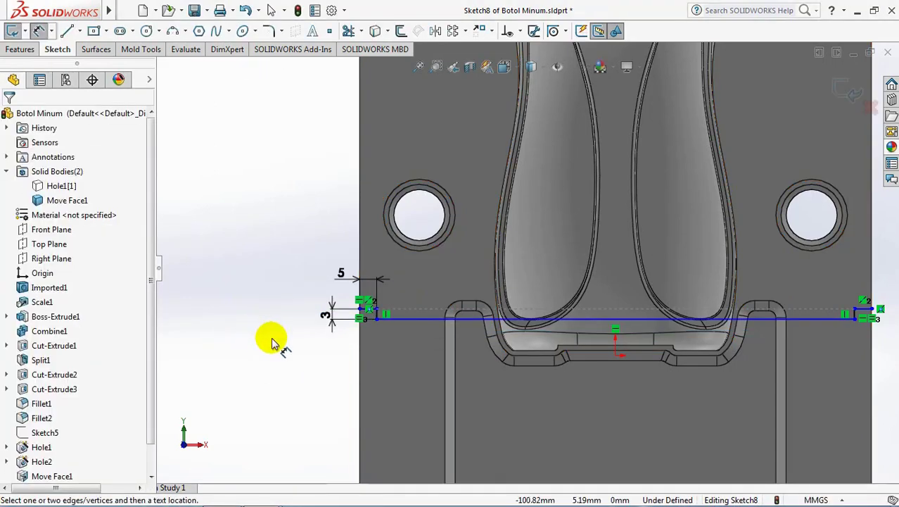
Make split line Line4 tangent to the cavity's bottom edge, fully defining Sketch8
{"action": "left_click", "coordinate": [518, 31]}
{"action": "left_click", "coordinate": [542, 64]}
{"action": "scroll", "coordinate": [573, 324], "scroll_direction": "down", "scroll_amount": 3}
{"action": "left_click", "coordinate": [581, 320]}
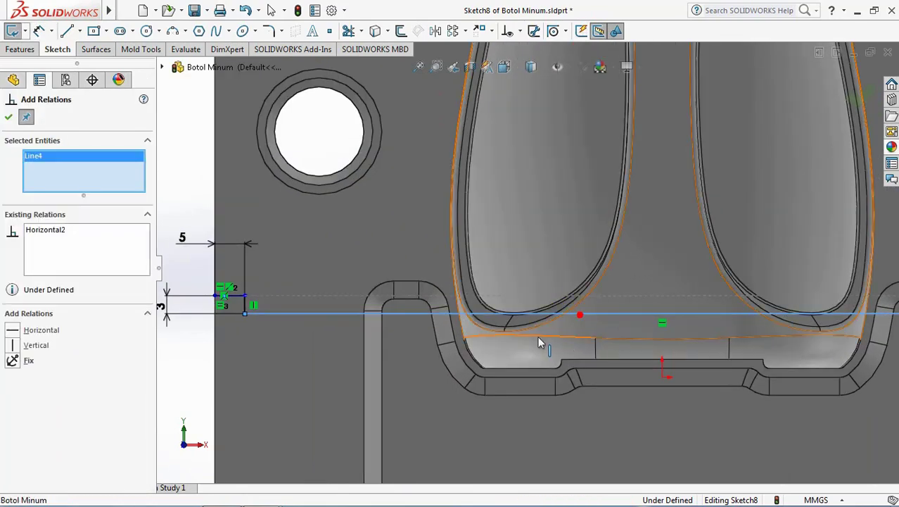
{"action": "left_click", "coordinate": [519, 340]}
{"action": "left_click", "coordinate": [11, 346]}
{"action": "scroll", "coordinate": [376, 361], "scroll_direction": "up", "scroll_amount": 3}
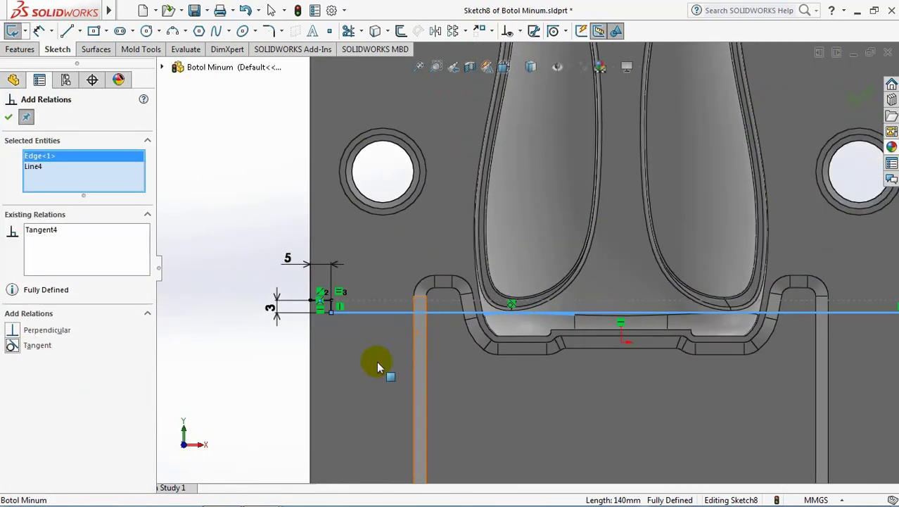
{"action": "scroll", "coordinate": [376, 361], "scroll_direction": "up", "scroll_amount": 2}
{"action": "left_click", "coordinate": [8, 116]}
Orbit the model and select the Hole1[1] body to inspect the split line
{"action": "middle_click_drag", "start_coordinate": [336, 227], "coordinate": [297, 275]}
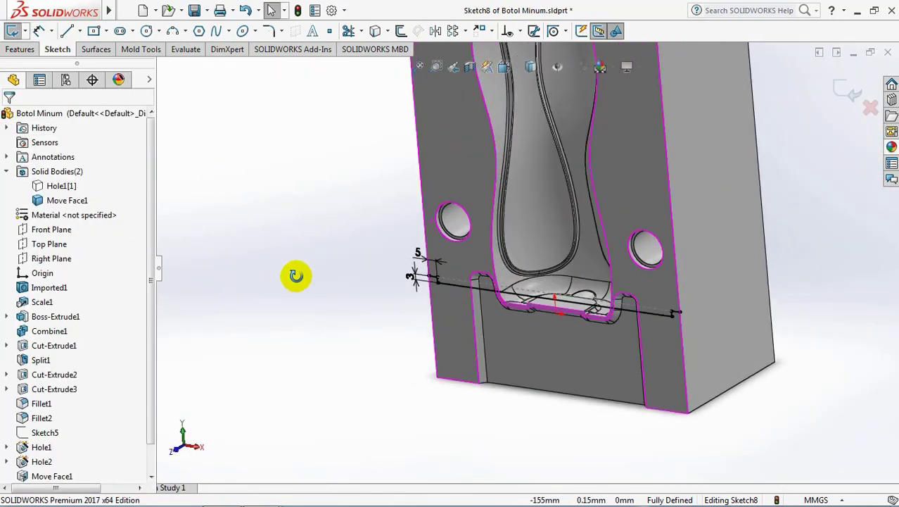
{"action": "left_click", "coordinate": [61, 186]}
{"action": "middle_click_drag", "start_coordinate": [201, 207], "coordinate": [234, 203]}
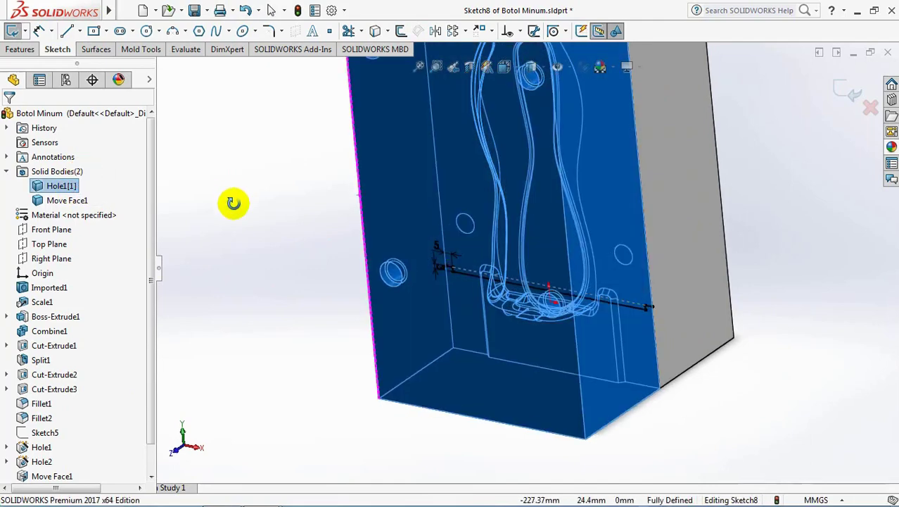
{"action": "left_click", "coordinate": [20, 49]}
Split the Hole1[1] and Move Face1 bodies with Sketch8 into four bodies
{"action": "left_click", "coordinate": [445, 31]}
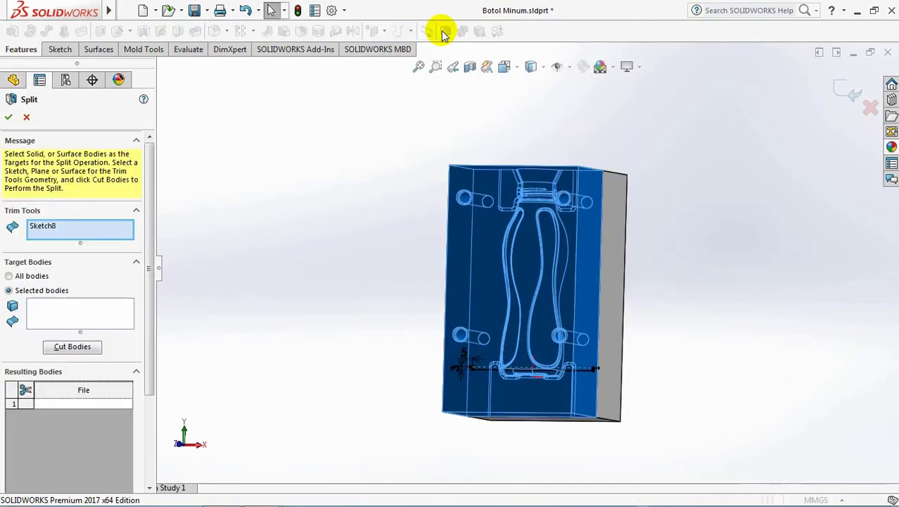
{"action": "left_click", "coordinate": [106, 309]}
{"action": "left_click", "coordinate": [534, 345]}
{"action": "left_click", "coordinate": [608, 340]}
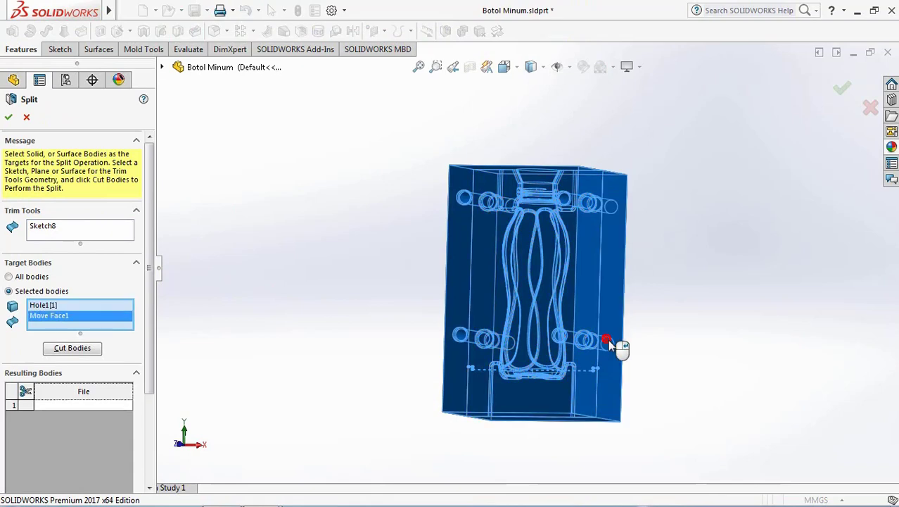
{"action": "middle_click_drag", "start_coordinate": [608, 339], "coordinate": [527, 417]}
{"action": "left_click", "coordinate": [72, 350]}
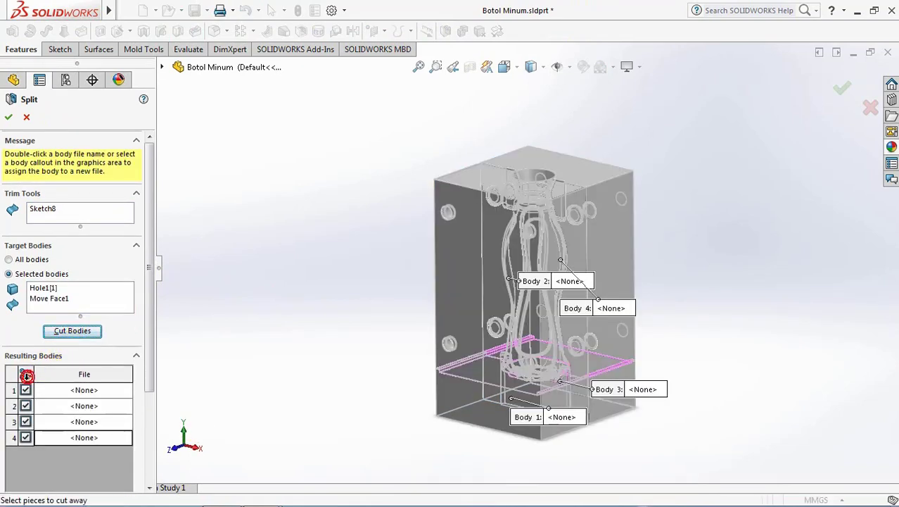
{"action": "scroll", "coordinate": [70, 420], "scroll_direction": "down", "scroll_amount": 3}
{"action": "left_click", "coordinate": [9, 117]}
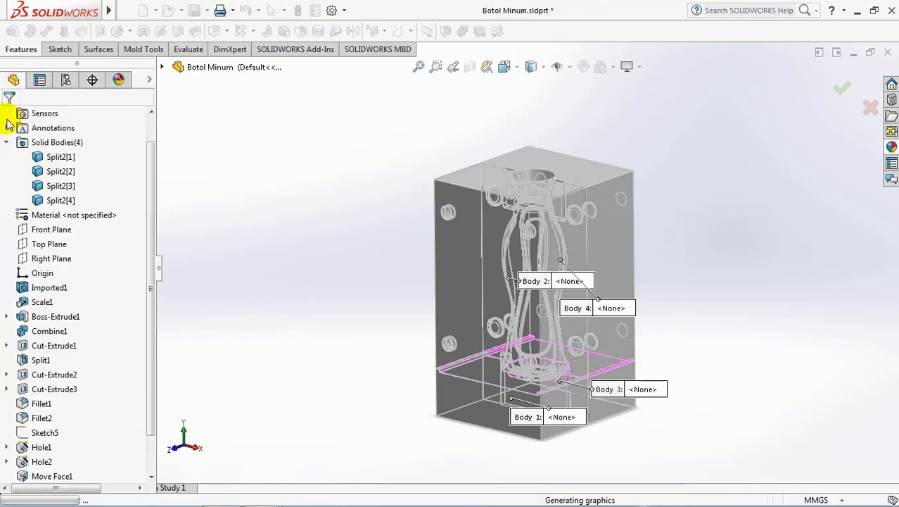
Hide the front, bottom and middle split bodies, leaving only the floor body visible
{"action": "left_click", "coordinate": [457, 310]}
{"action": "left_click", "coordinate": [568, 254]}
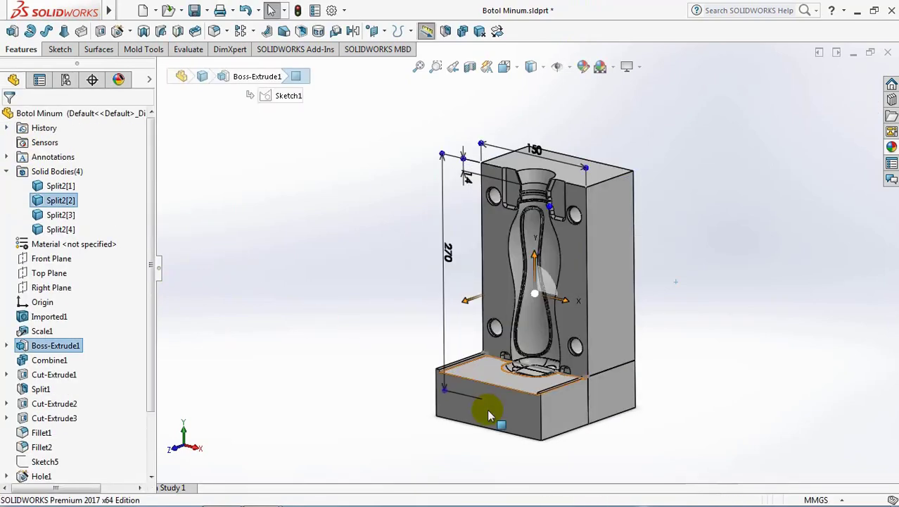
{"action": "left_click", "coordinate": [484, 412]}
{"action": "left_click", "coordinate": [569, 371]}
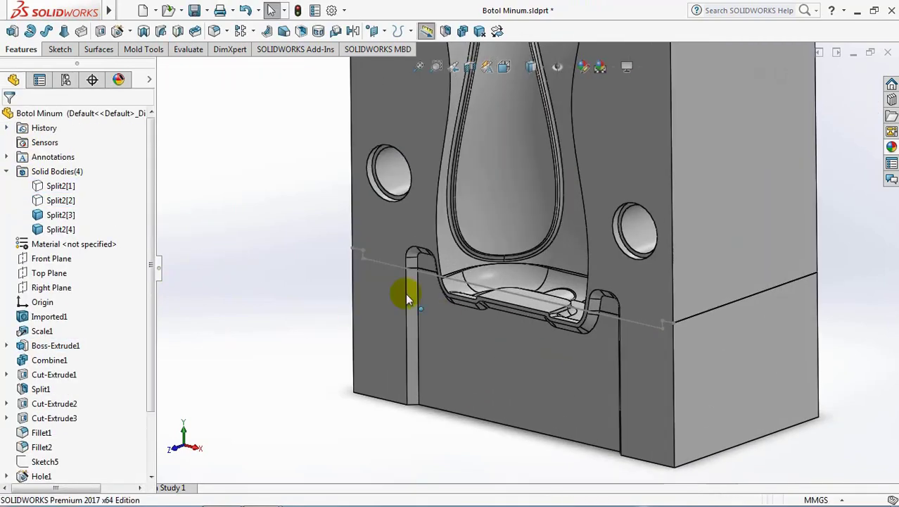
{"action": "left_click", "coordinate": [301, 330]}
{"action": "middle_click_drag", "start_coordinate": [301, 330], "coordinate": [325, 255]}
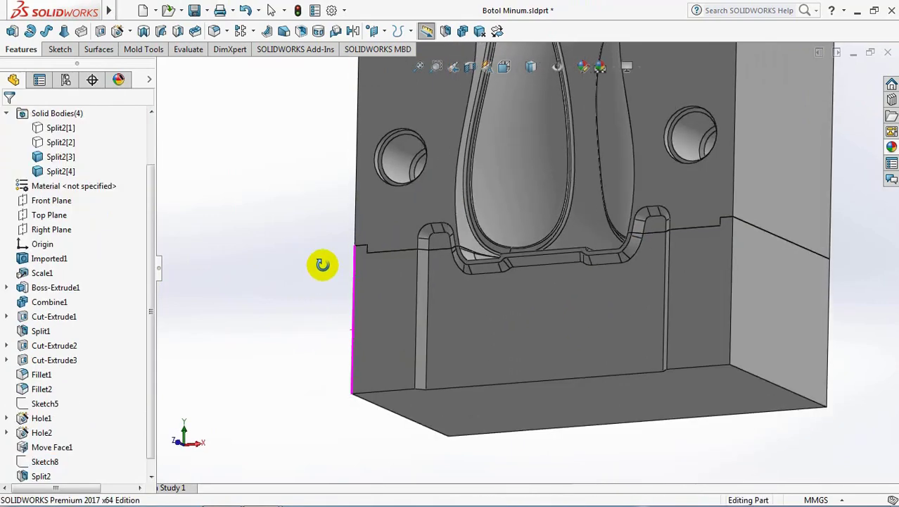
{"action": "left_click", "coordinate": [465, 327]}
{"action": "left_click", "coordinate": [542, 283]}
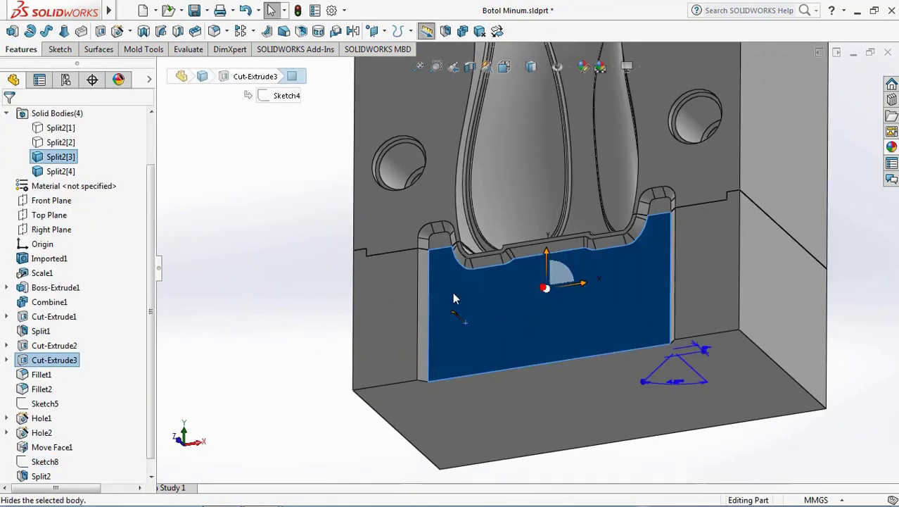
{"action": "middle_click_drag", "start_coordinate": [326, 365], "coordinate": [324, 315]}
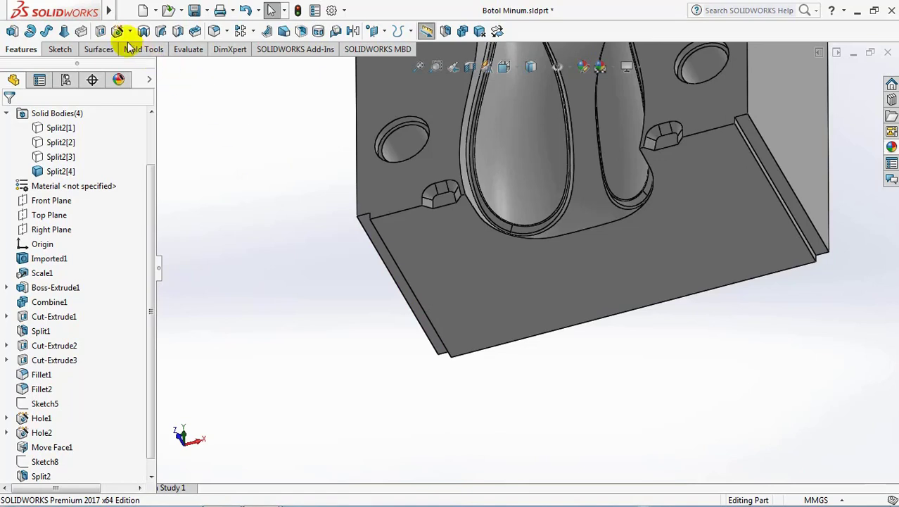
{"action": "left_click", "coordinate": [117, 31]}
Specify a JIS M10x1.5 bottoming tapped hole, 20 mm blind with 17 mm thread
{"action": "left_click", "coordinate": [21, 232]}
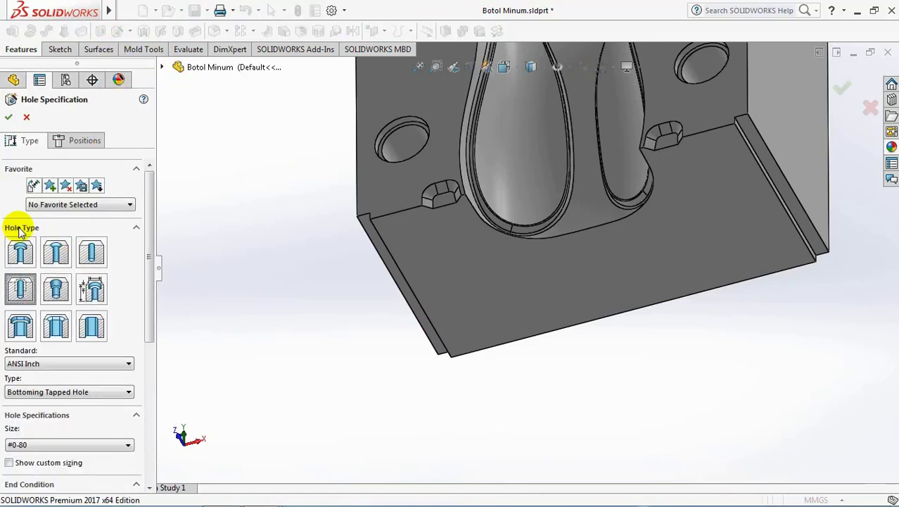
{"action": "left_click", "coordinate": [46, 365]}
{"action": "left_click", "coordinate": [40, 437]}
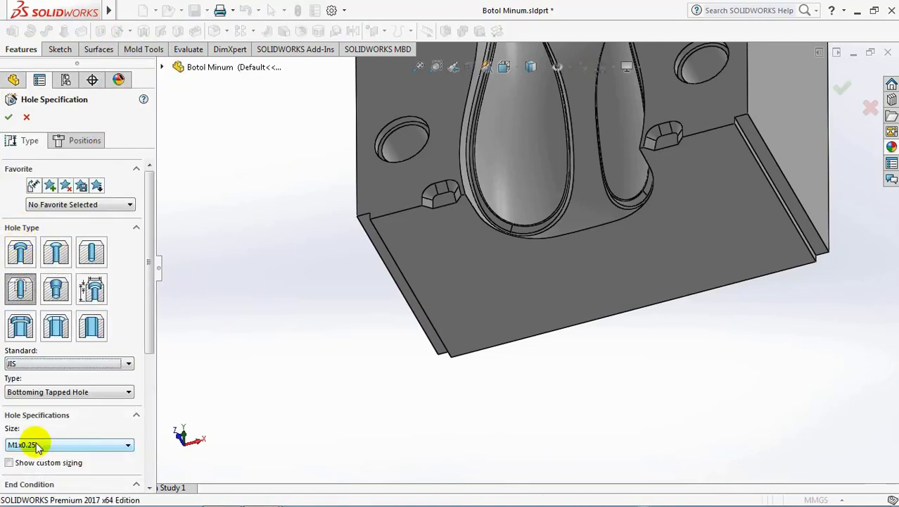
{"action": "left_click", "coordinate": [40, 444]}
{"action": "scroll", "coordinate": [45, 430], "scroll_direction": "down", "scroll_amount": 2}
{"action": "left_click", "coordinate": [55, 422]}
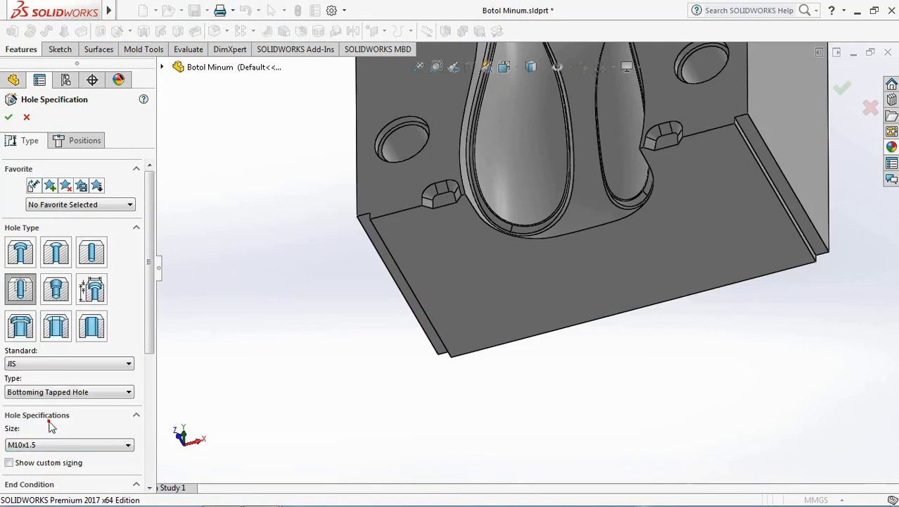
{"action": "scroll", "coordinate": [146, 363], "scroll_direction": "down", "scroll_amount": 3}
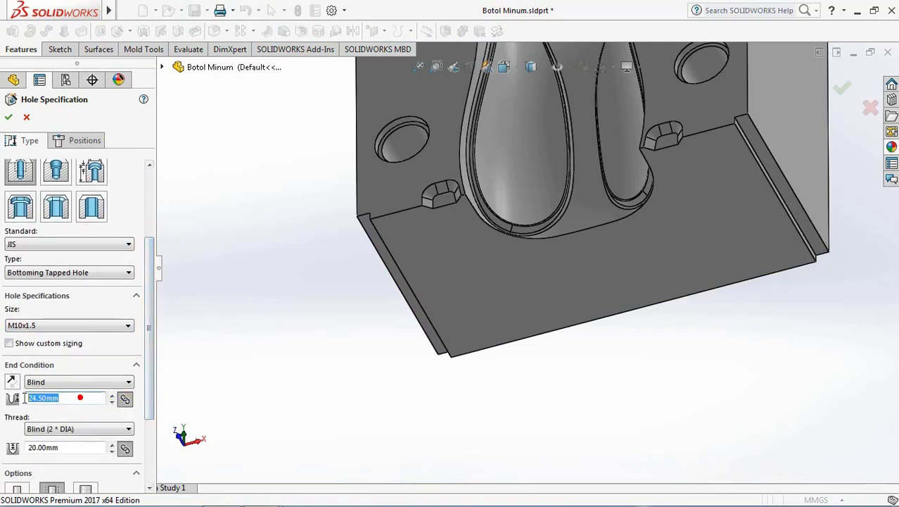
{"action": "type", "text": "20"}
{"action": "key", "text": "Return"}
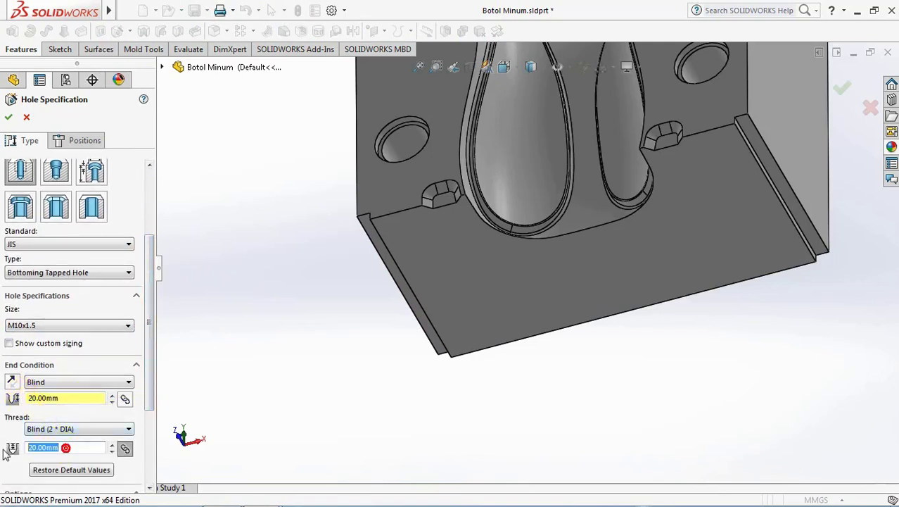
{"action": "left_click", "coordinate": [84, 141]}
Place hole points on the floor face and align two of them with a relation
{"action": "left_click", "coordinate": [78, 255]}
{"action": "left_click", "coordinate": [420, 239]}
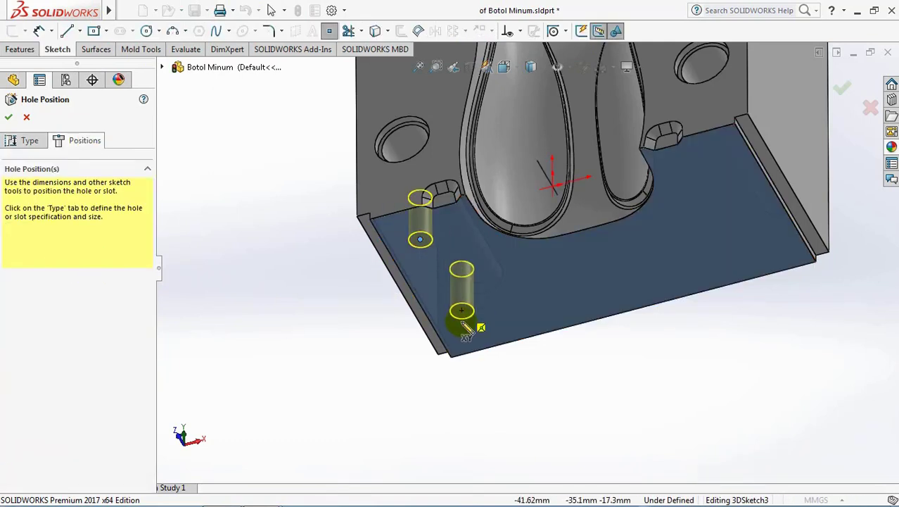
{"action": "left_click", "coordinate": [461, 322]}
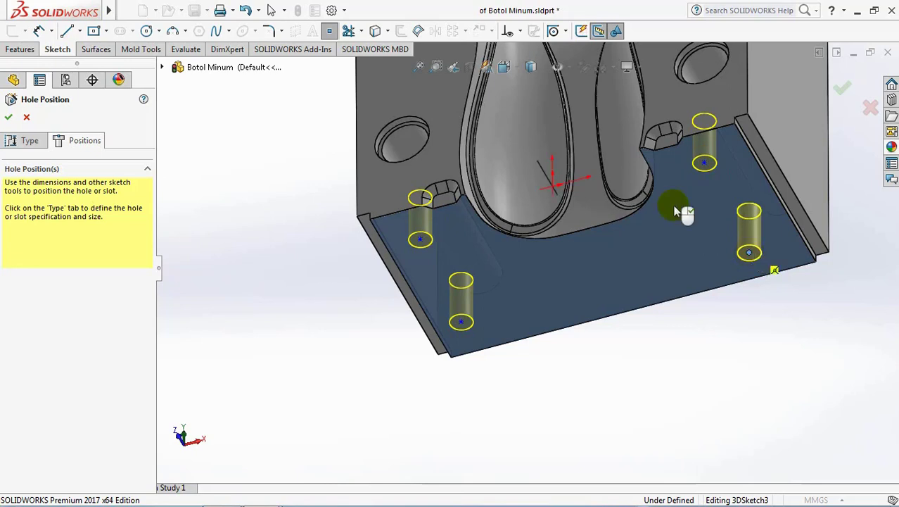
{"action": "left_click", "coordinate": [519, 31]}
{"action": "left_click", "coordinate": [539, 66]}
{"action": "left_click", "coordinate": [704, 163]}
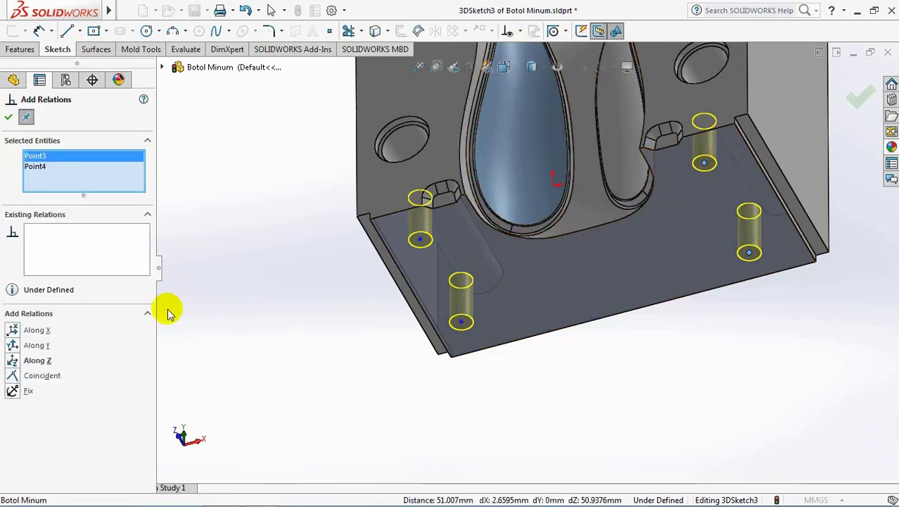
{"action": "left_click", "coordinate": [461, 322]}
{"action": "left_click", "coordinate": [420, 239]}
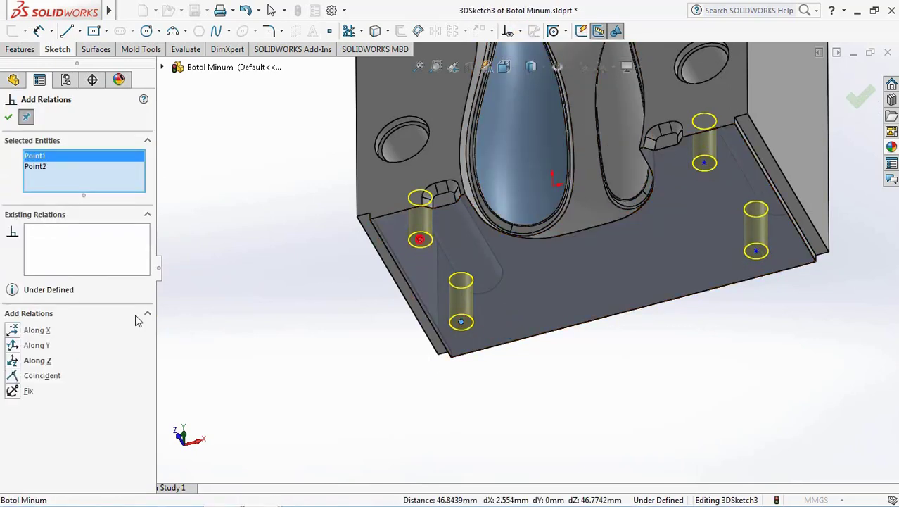
{"action": "left_click", "coordinate": [14, 360]}
Align the remaining hole points to each other along X
{"action": "left_click", "coordinate": [705, 163]}
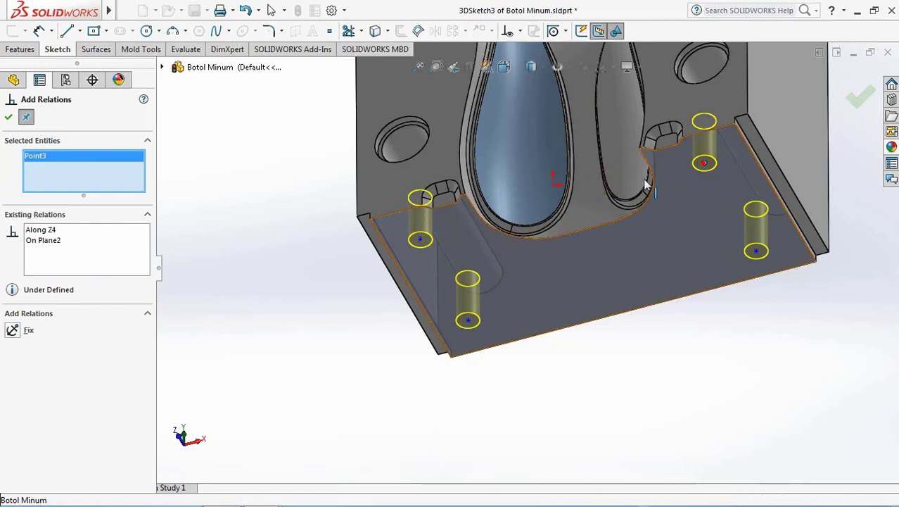
{"action": "left_click", "coordinate": [420, 239]}
{"action": "left_click", "coordinate": [16, 330]}
{"action": "left_click", "coordinate": [468, 320]}
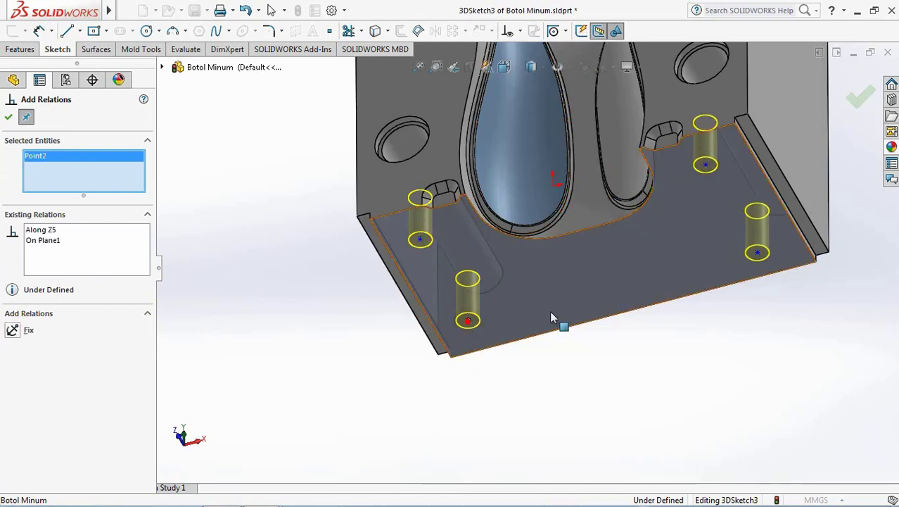
{"action": "left_click", "coordinate": [750, 258]}
{"action": "left_click", "coordinate": [14, 330]}
{"action": "left_click", "coordinate": [212, 187]}
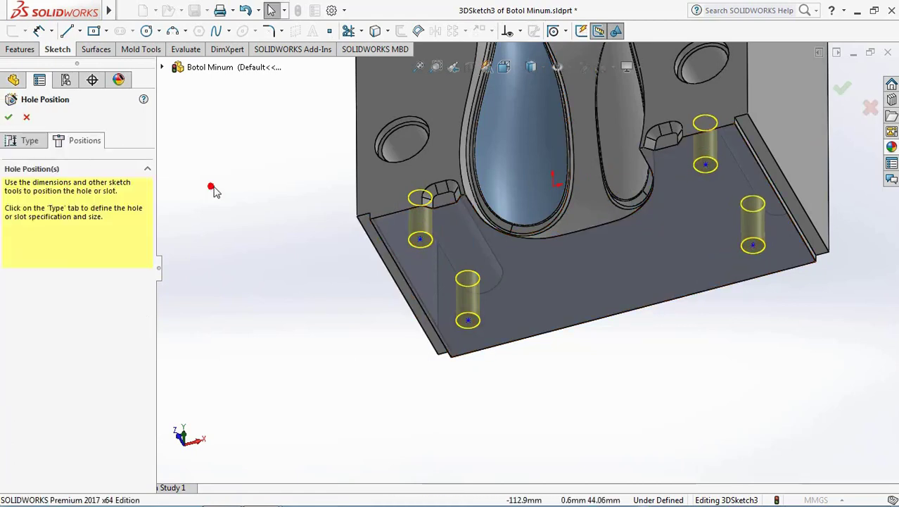
Dimension the hole points 20 mm and 17.50 mm from the plate edges
{"action": "left_click", "coordinate": [424, 242]}
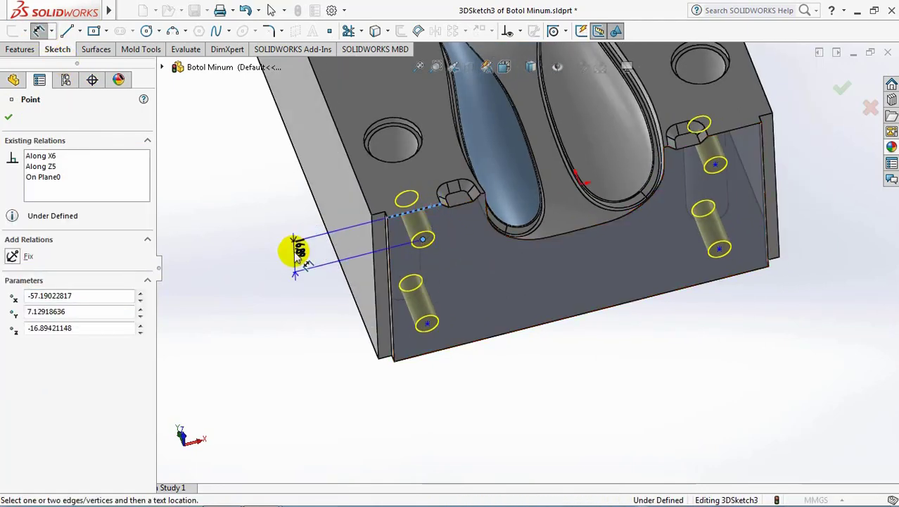
{"action": "left_click", "coordinate": [299, 250]}
{"action": "left_click", "coordinate": [253, 243]}
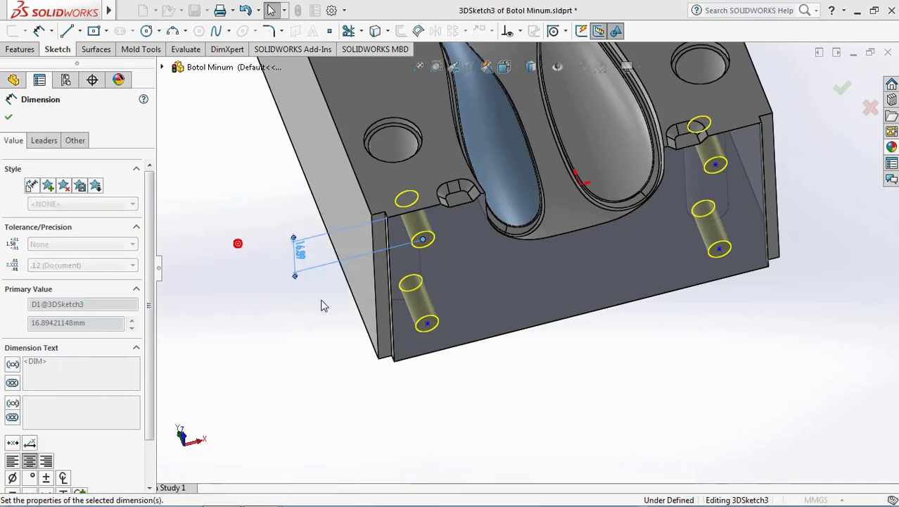
{"action": "left_click", "coordinate": [426, 325]}
{"action": "left_click", "coordinate": [422, 351]}
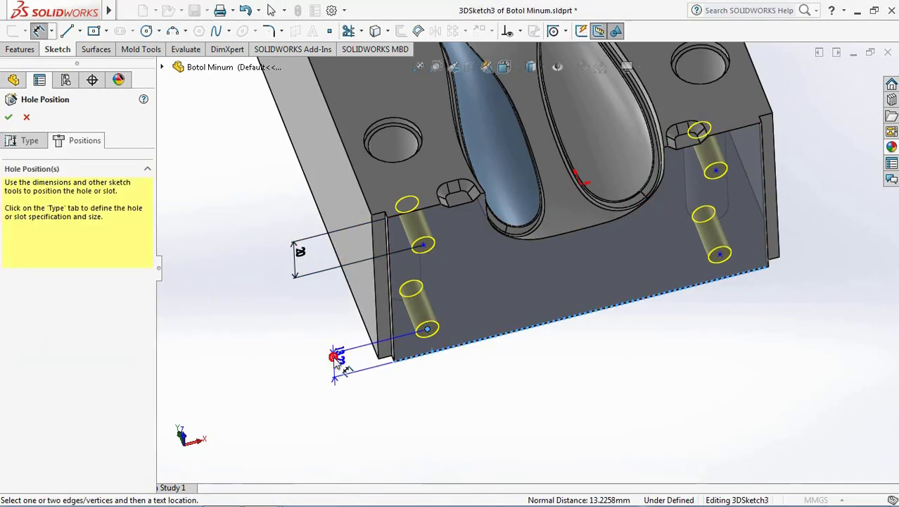
{"action": "left_click", "coordinate": [337, 358]}
{"action": "type", "text": "20"}
{"action": "left_click", "coordinate": [276, 349]}
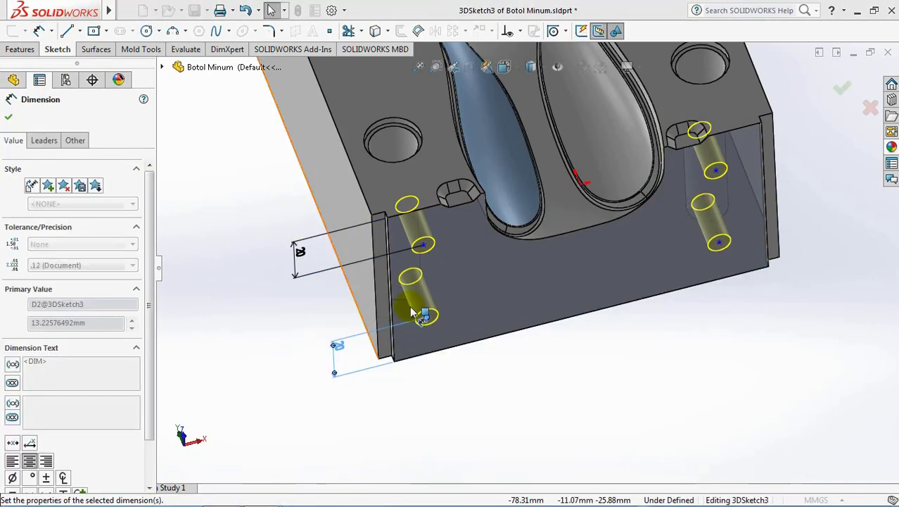
{"action": "left_click", "coordinate": [423, 246]}
{"action": "left_click", "coordinate": [367, 243]}
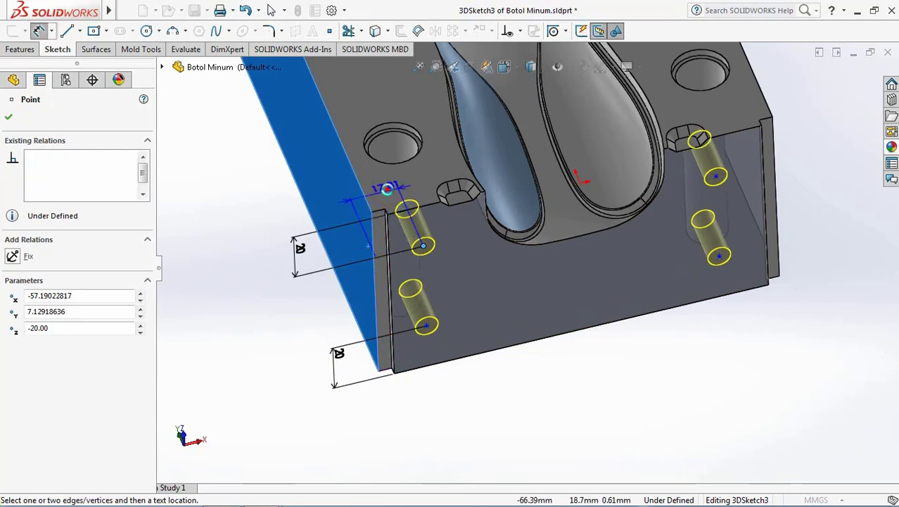
{"action": "left_click", "coordinate": [387, 188]}
{"action": "key", "text": "Return"}
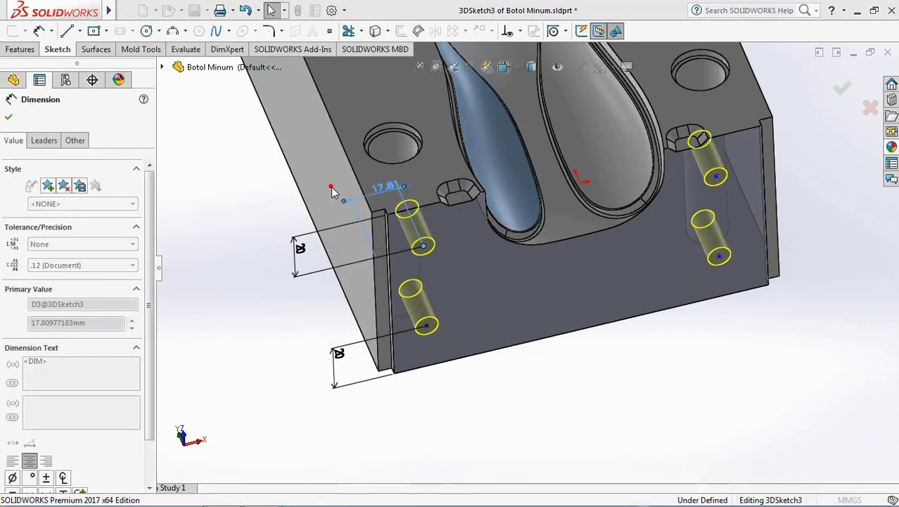
Dimension the right hole 17.5 mm from the right edge and create the tapped holes
{"action": "middle_click_drag", "start_coordinate": [551, 274], "coordinate": [569, 300]}
{"action": "left_click", "coordinate": [689, 261]}
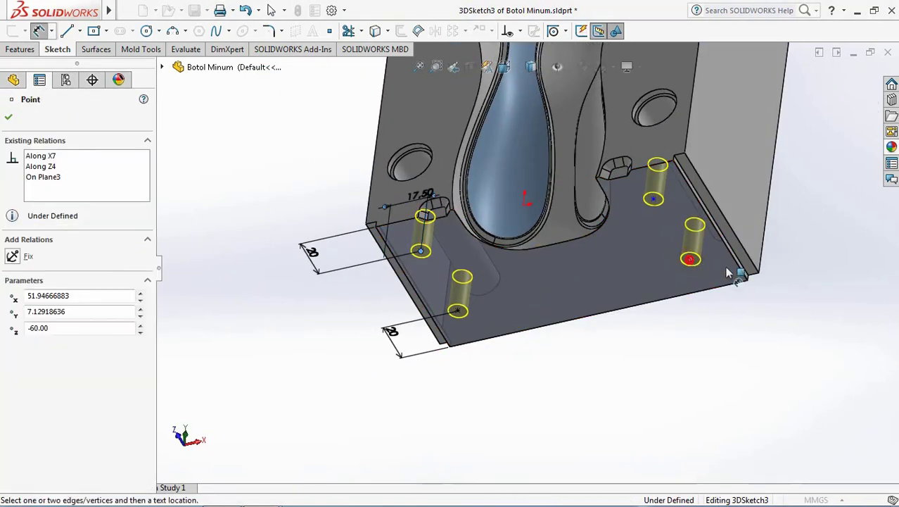
{"action": "left_click", "coordinate": [752, 317]}
{"action": "type", "text": "17.5"}
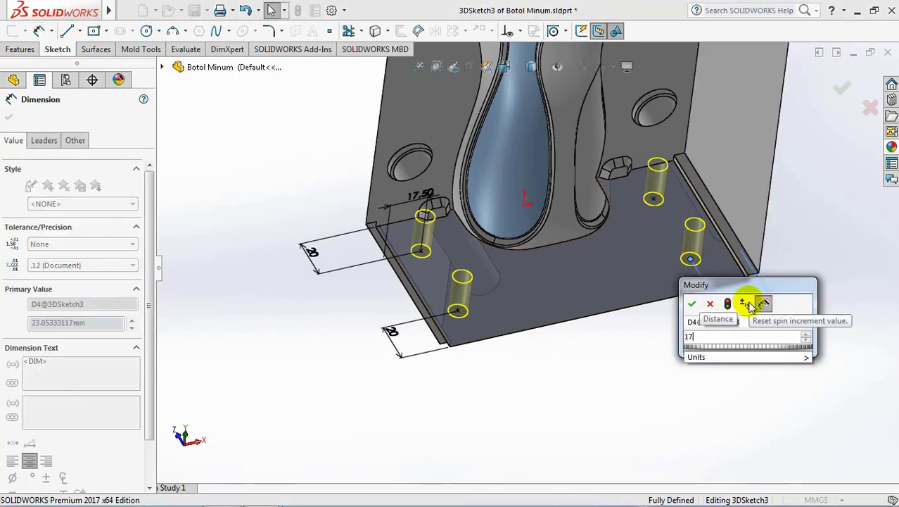
{"action": "left_click", "coordinate": [691, 307]}
{"action": "left_click", "coordinate": [662, 373]}
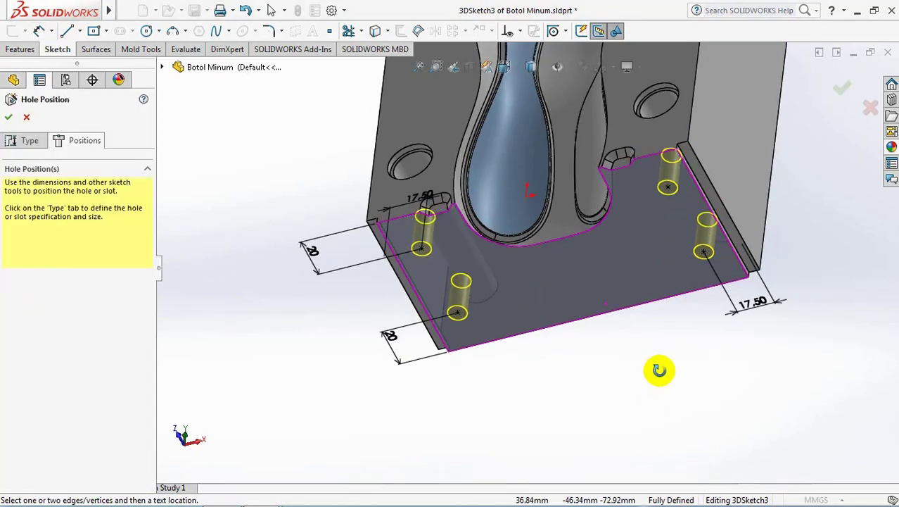
{"action": "left_click", "coordinate": [837, 86]}
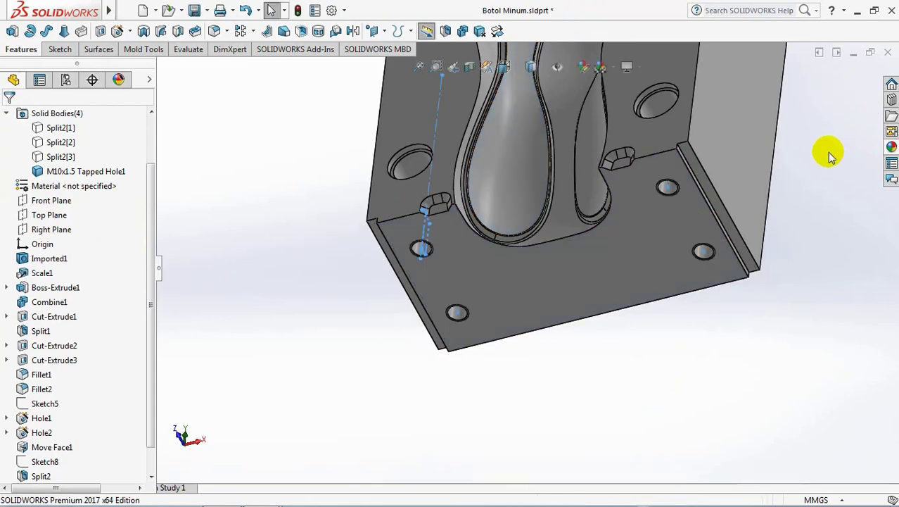
{"action": "scroll", "coordinate": [672, 190], "scroll_direction": "down", "scroll_amount": 3}
{"action": "scroll", "coordinate": [667, 191], "scroll_direction": "down", "scroll_amount": 2}
Enable shaded cosmetic threads under Document Properties > Detailing
{"action": "left_click", "coordinate": [331, 10]}
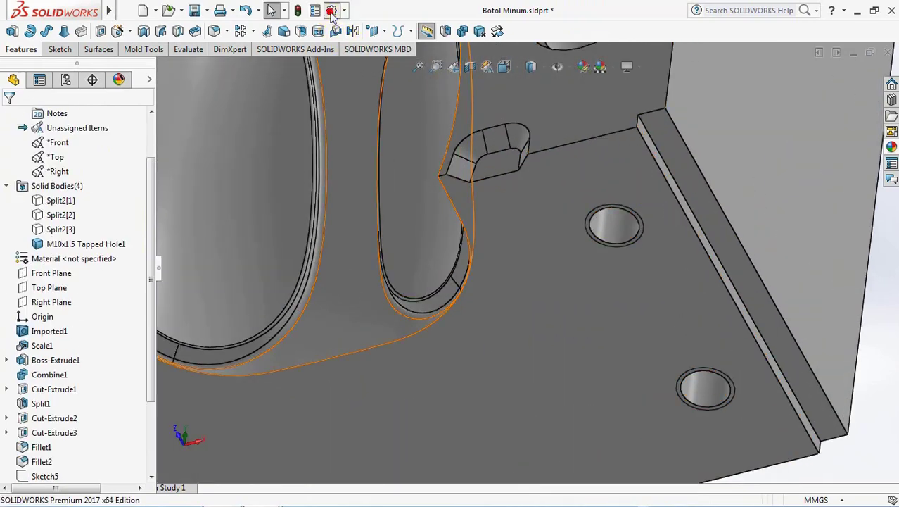
{"action": "left_click", "coordinate": [276, 34]}
{"action": "left_click", "coordinate": [200, 124]}
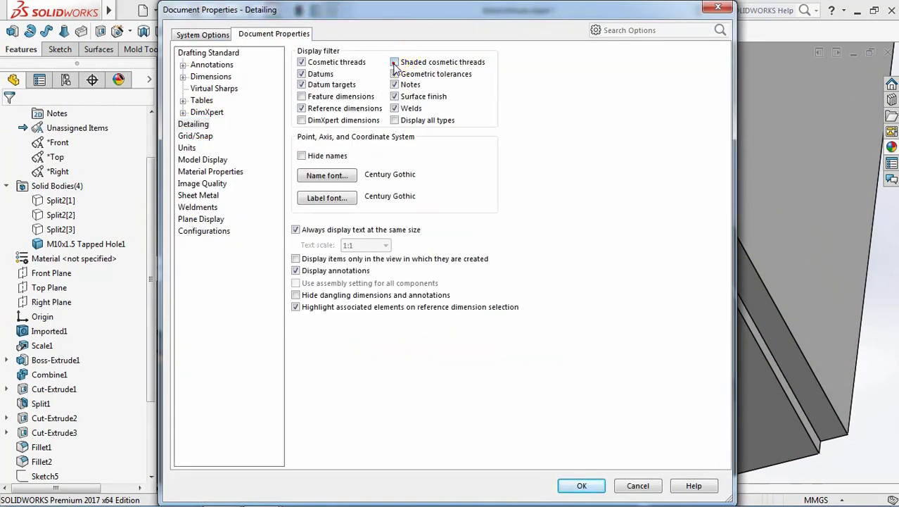
{"action": "left_click", "coordinate": [576, 487]}
Orbit the model to an upright view and select the Split2[3] body
{"action": "scroll", "coordinate": [646, 286], "scroll_direction": "up", "scroll_amount": 2}
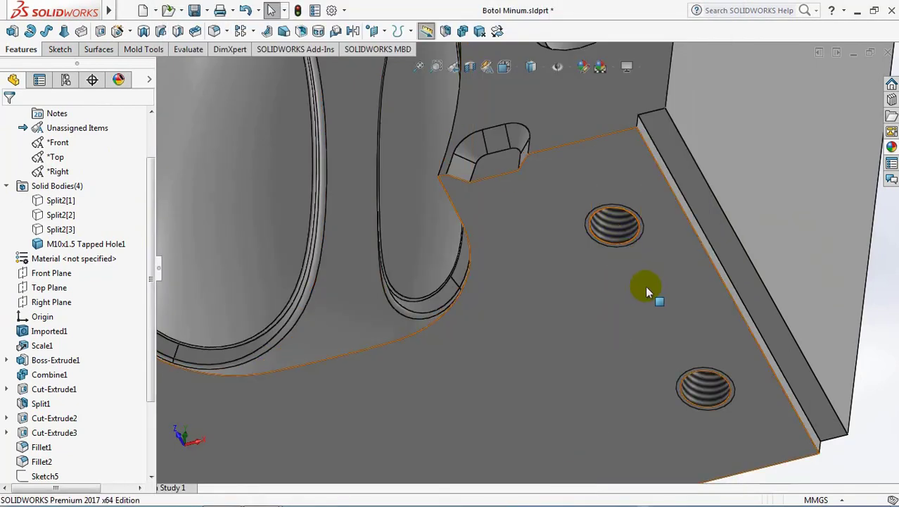
{"action": "scroll", "coordinate": [642, 282], "scroll_direction": "up", "scroll_amount": 3}
{"action": "middle_click_drag", "start_coordinate": [642, 282], "coordinate": [201, 251]}
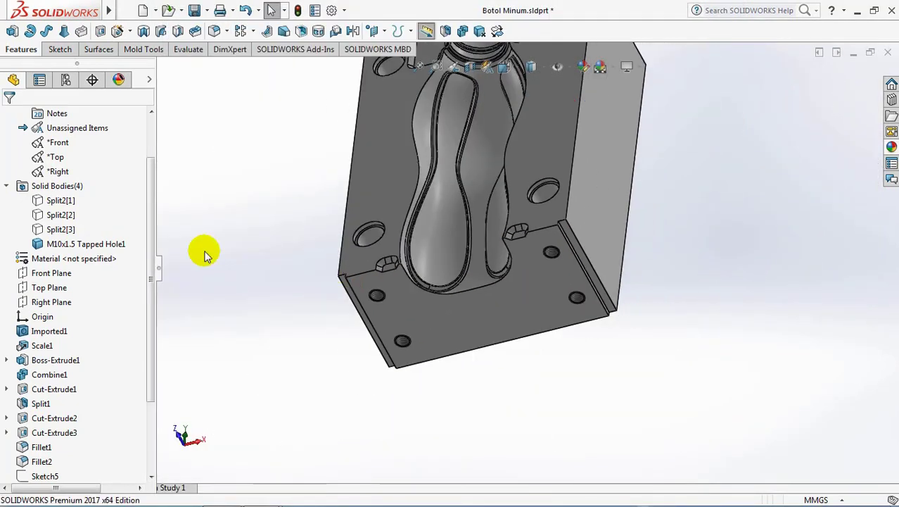
{"action": "left_click", "coordinate": [61, 229]}
{"action": "left_click", "coordinate": [177, 203]}
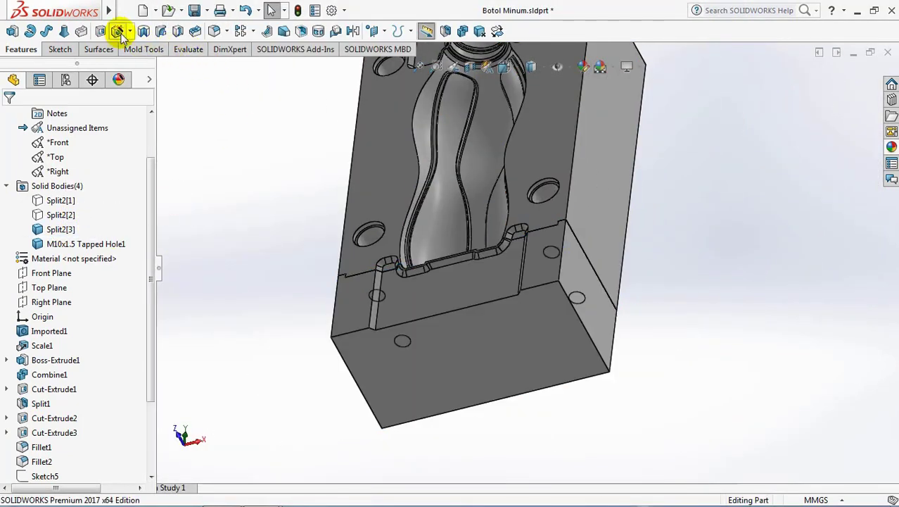
Specify a counterbored M10 socket head cap hole, Through All, limited to the Split2[3] body
{"action": "left_click", "coordinate": [117, 31]}
{"action": "left_click", "coordinate": [19, 255]}
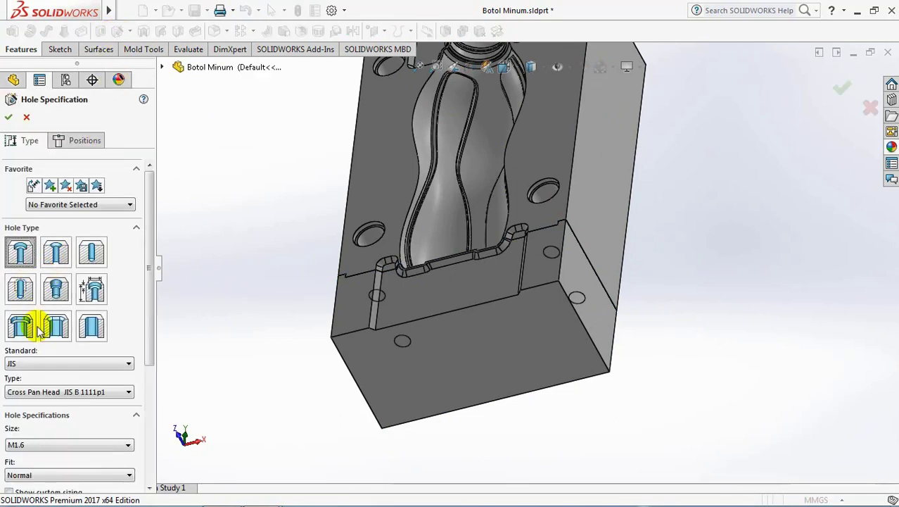
{"action": "left_click", "coordinate": [53, 392]}
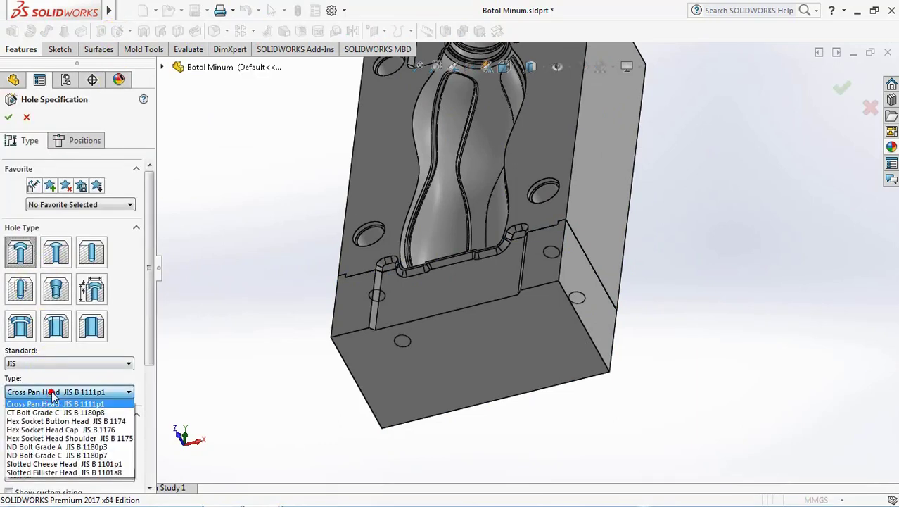
{"action": "left_click", "coordinate": [56, 440]}
{"action": "left_click", "coordinate": [56, 444]}
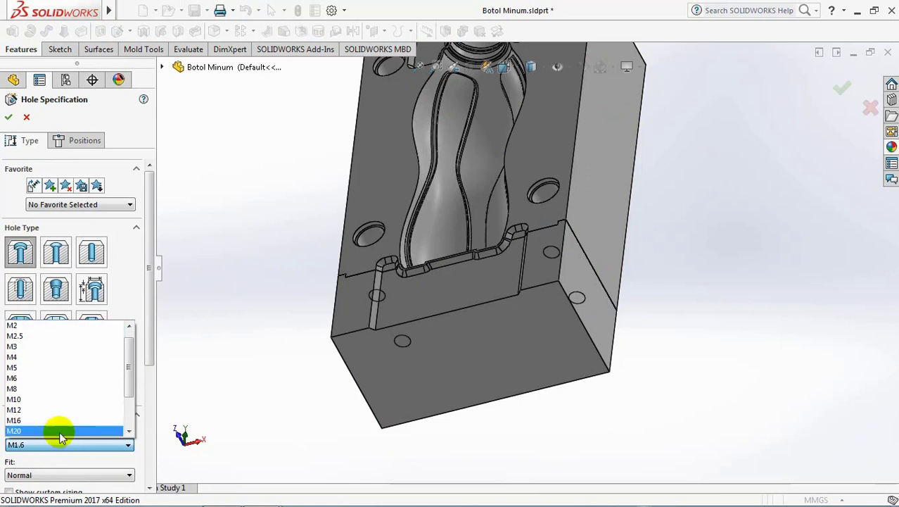
{"action": "left_click", "coordinate": [60, 399]}
{"action": "scroll", "coordinate": [120, 392], "scroll_direction": "down", "scroll_amount": 3}
{"action": "scroll", "coordinate": [137, 415], "scroll_direction": "down", "scroll_amount": 3}
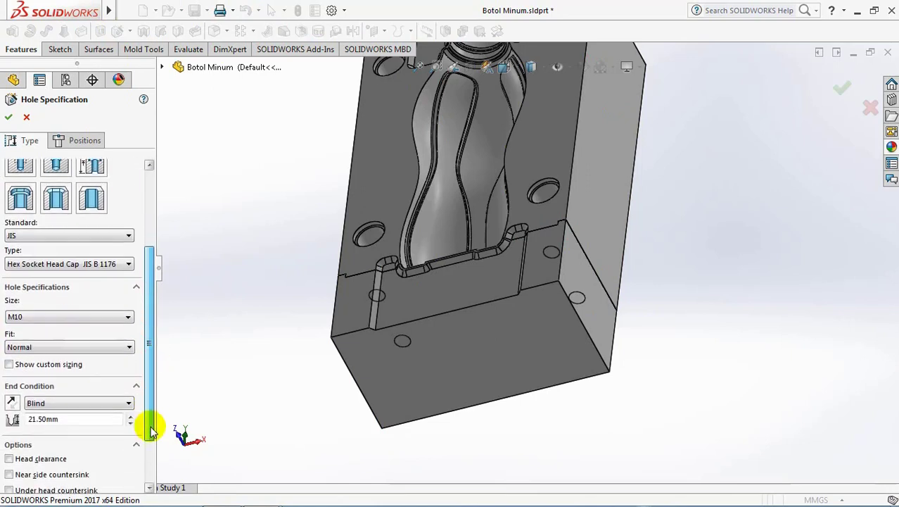
{"action": "left_click", "coordinate": [95, 403]}
{"action": "left_click", "coordinate": [91, 423]}
{"action": "scroll", "coordinate": [125, 410], "scroll_direction": "down", "scroll_amount": 3}
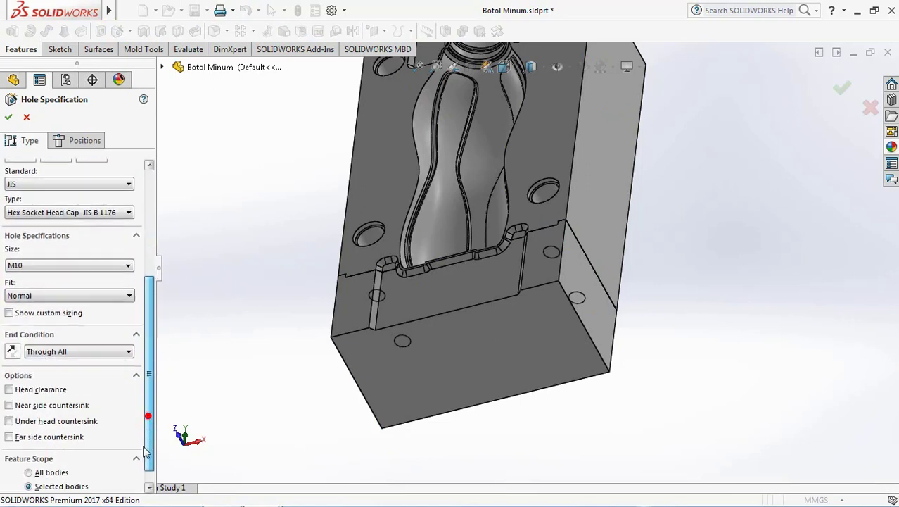
{"action": "scroll", "coordinate": [133, 458], "scroll_direction": "down", "scroll_amount": 1}
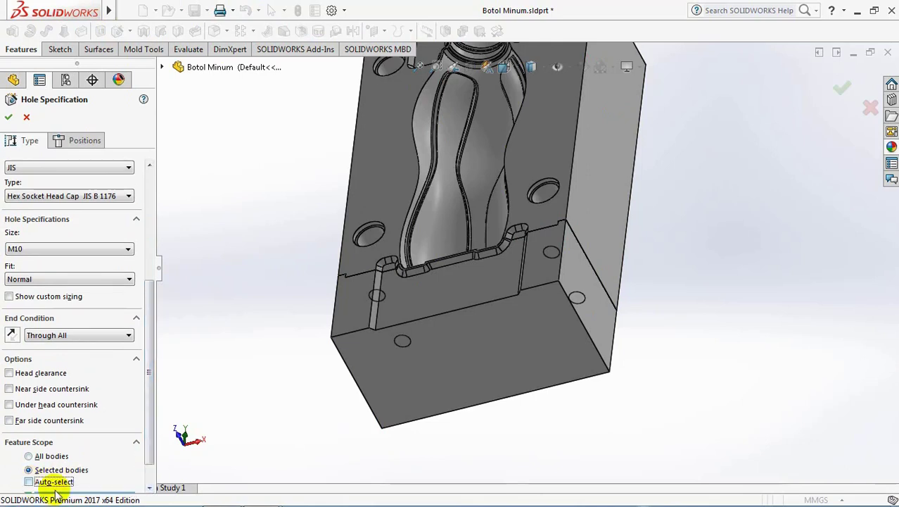
{"action": "scroll", "coordinate": [56, 493], "scroll_direction": "down", "scroll_amount": 1}
{"action": "left_click", "coordinate": [396, 389]}
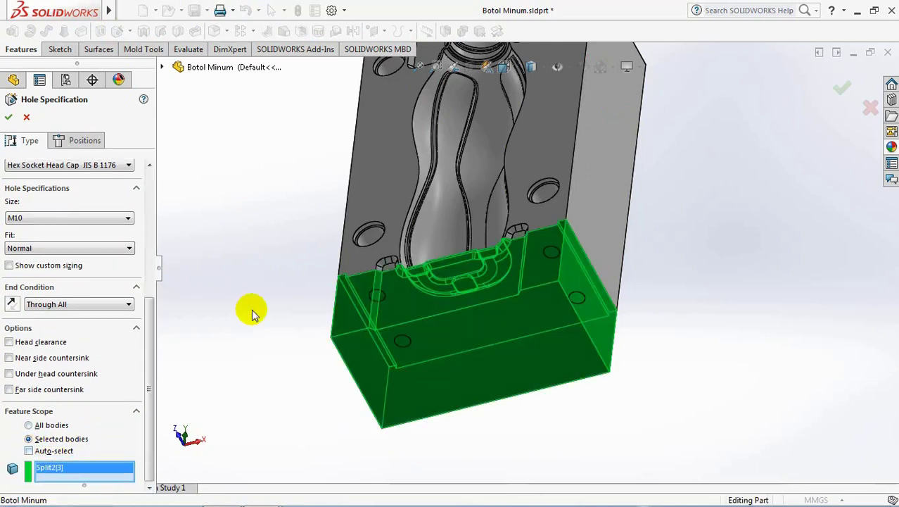
Place four counterbore hole points on the lower block face and switch to wireframe
{"action": "left_click", "coordinate": [81, 141]}
{"action": "left_click", "coordinate": [62, 260]}
{"action": "left_click", "coordinate": [373, 347]}
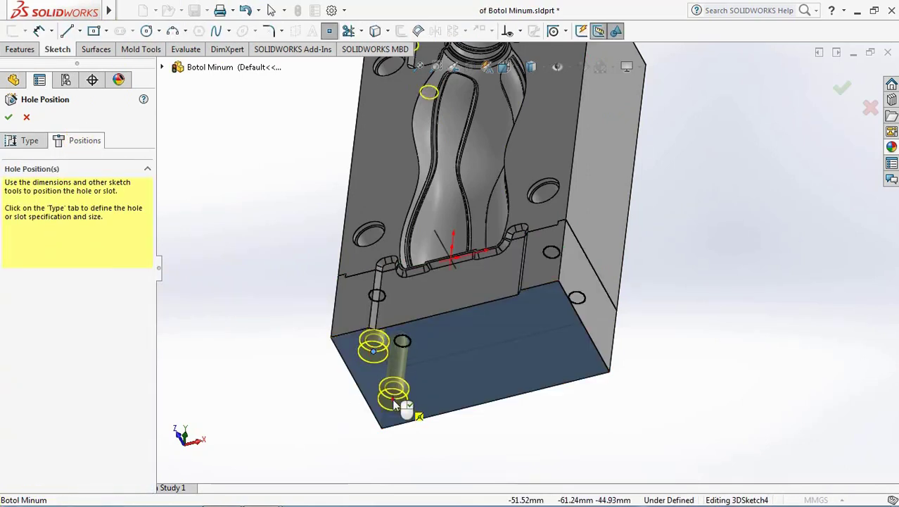
{"action": "left_click", "coordinate": [393, 399]}
{"action": "left_click", "coordinate": [568, 359]}
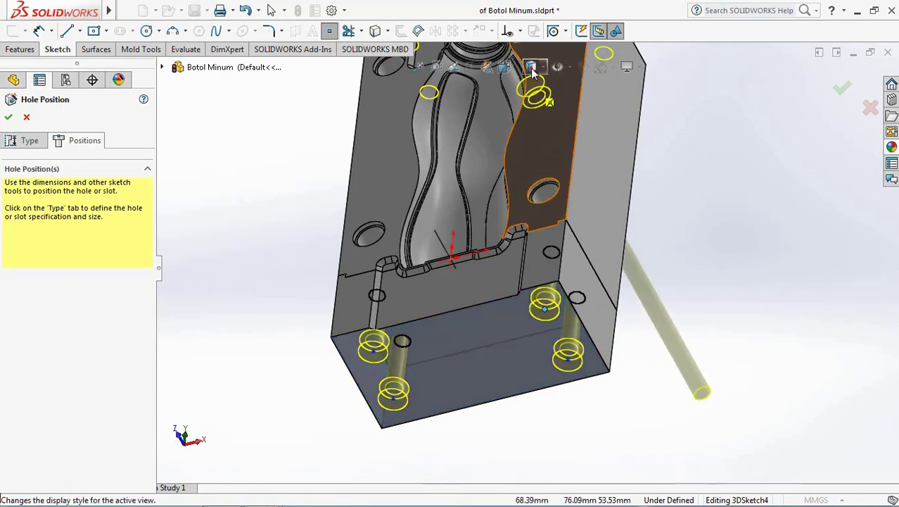
{"action": "left_click", "coordinate": [532, 160]}
Make the first and right hole points concentric with the existing tapped hole edges
{"action": "left_click", "coordinate": [519, 31]}
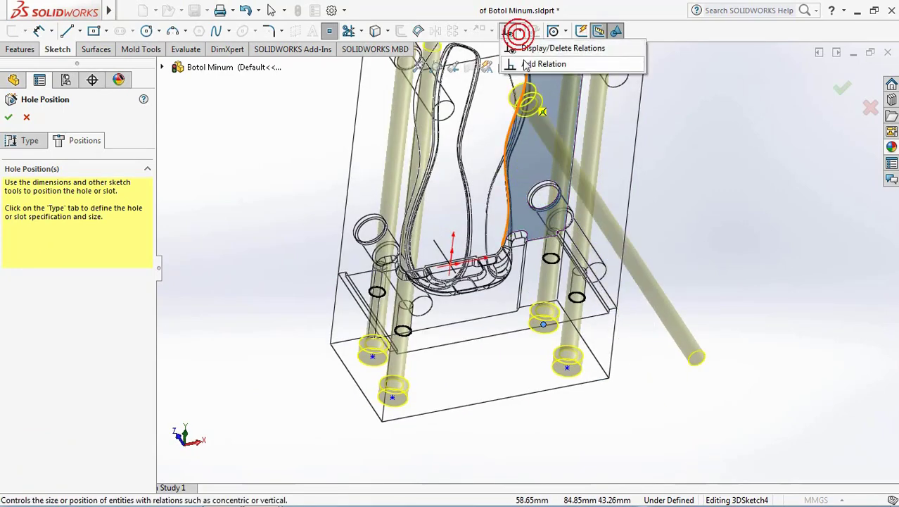
{"action": "left_click", "coordinate": [536, 62]}
{"action": "left_click", "coordinate": [607, 367]}
{"action": "scroll", "coordinate": [606, 367], "scroll_direction": "down", "scroll_amount": 3}
{"action": "left_click", "coordinate": [532, 220]}
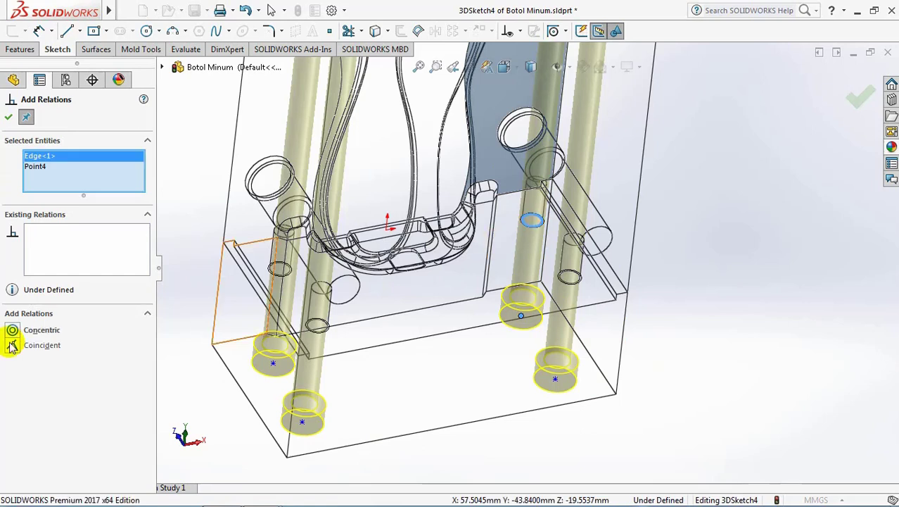
{"action": "left_click", "coordinate": [15, 330]}
{"action": "left_click", "coordinate": [556, 380]}
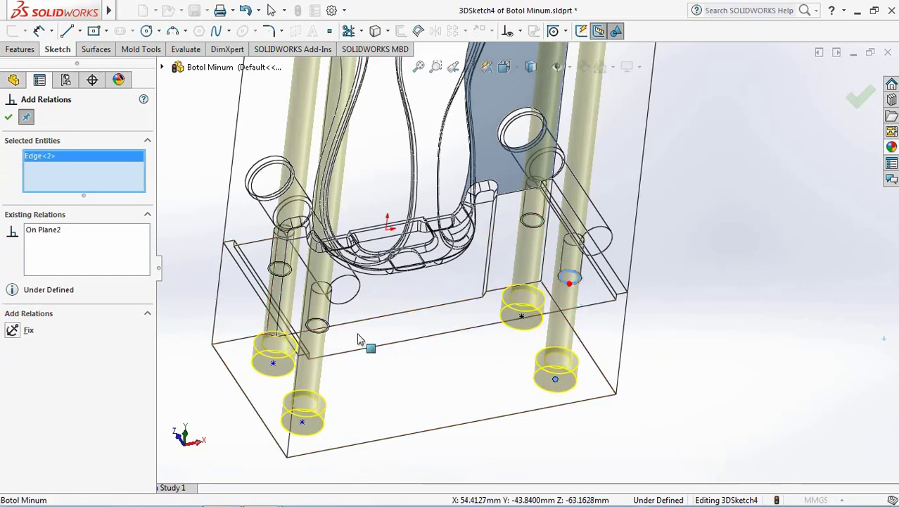
{"action": "left_click", "coordinate": [13, 332]}
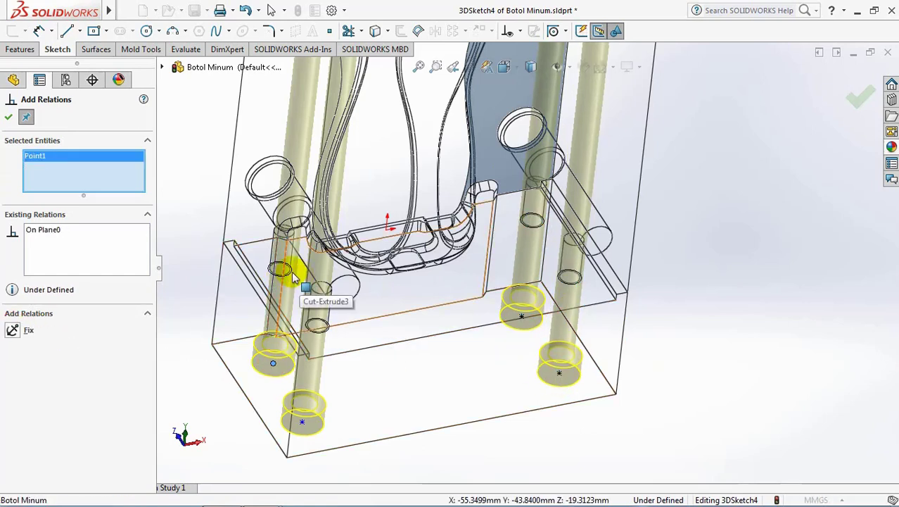
Make the left and front-left points concentric too, then create the counterbored holes
{"action": "left_click", "coordinate": [26, 335]}
{"action": "left_click", "coordinate": [302, 421]}
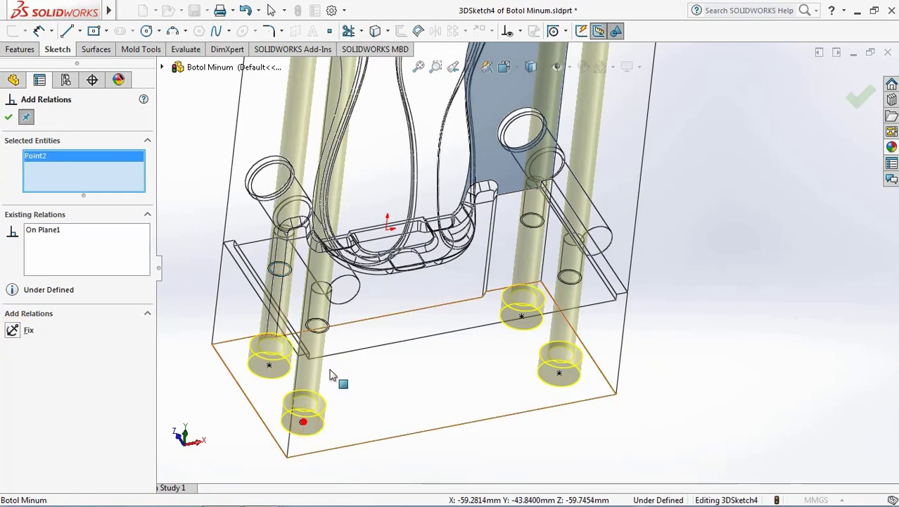
{"action": "left_click", "coordinate": [320, 337]}
{"action": "left_click", "coordinate": [12, 332]}
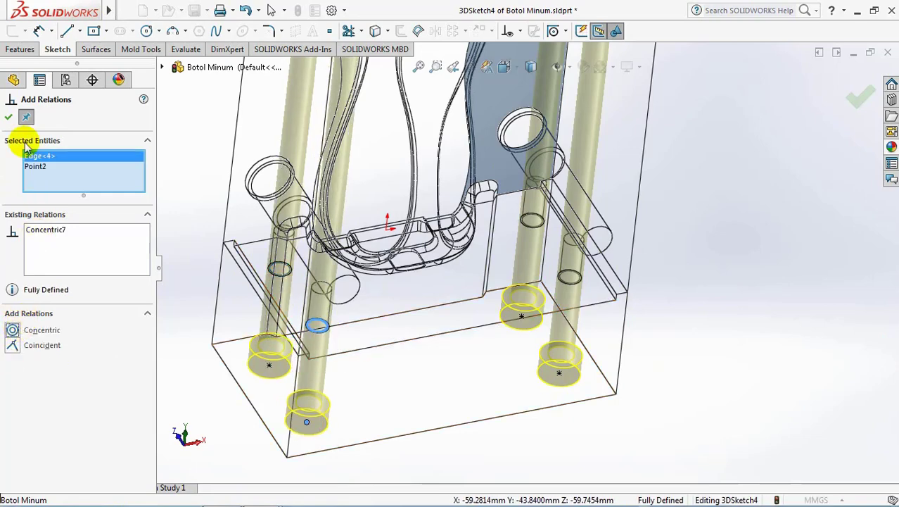
{"action": "left_click", "coordinate": [8, 116]}
{"action": "left_click", "coordinate": [10, 113]}
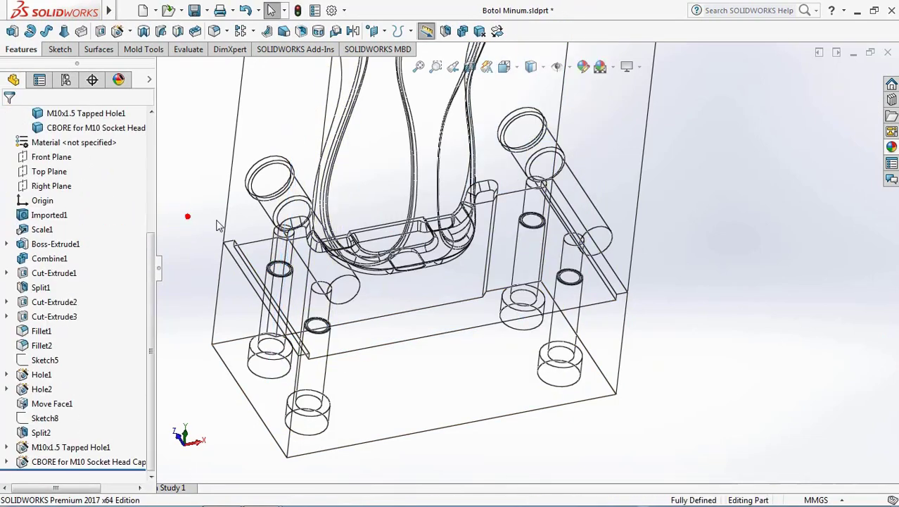
Orbit the model and highlight two split bodies in the tree to inspect them
{"action": "mouse_move", "coordinate": [218, 226]}
{"action": "middle_mouse_down"}
{"action": "mouse_move", "coordinate": [269, 255]}
{"action": "mouse_move", "coordinate": [261, 377]}
{"action": "mouse_move", "coordinate": [243, 369]}
{"action": "mouse_move", "coordinate": [373, 299]}
{"action": "middle_mouse_up"}
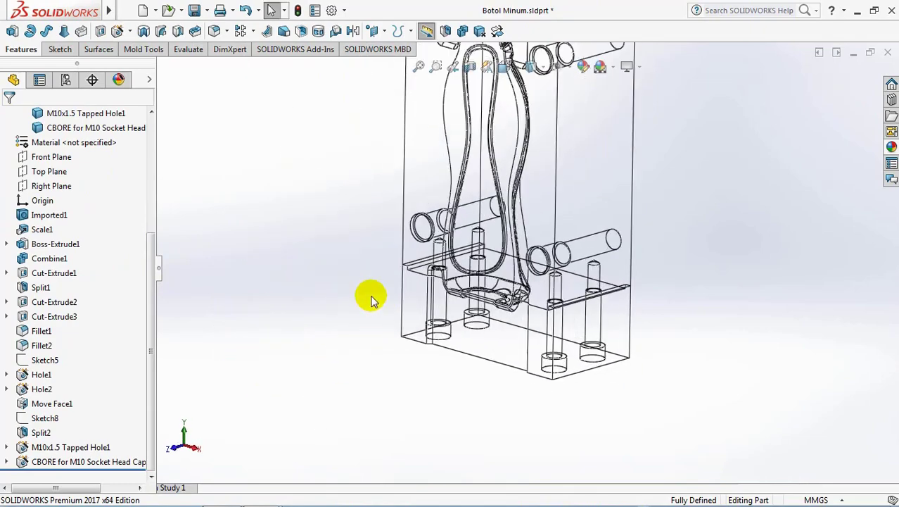
{"action": "mouse_move", "coordinate": [150, 254]}
{"action": "left_mouse_down"}
{"action": "mouse_move", "coordinate": [155, 201]}
{"action": "mouse_move", "coordinate": [144, 181]}
{"action": "left_mouse_up"}
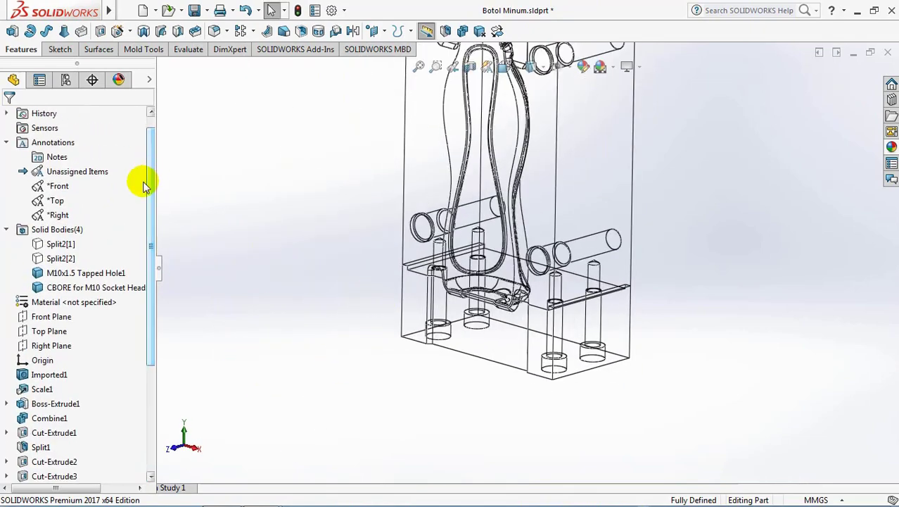
{"action": "left_click", "coordinate": [61, 244]}
{"action": "left_click", "coordinate": [59, 259]}
{"action": "left_click", "coordinate": [221, 255]}
Switch the display to Shaded With Edges and select the Front Plane
{"action": "mouse_move", "coordinate": [221, 254]}
{"action": "middle_mouse_down"}
{"action": "mouse_move", "coordinate": [261, 258]}
{"action": "mouse_move", "coordinate": [420, 187]}
{"action": "middle_mouse_up"}
{"action": "left_click", "coordinate": [533, 71]}
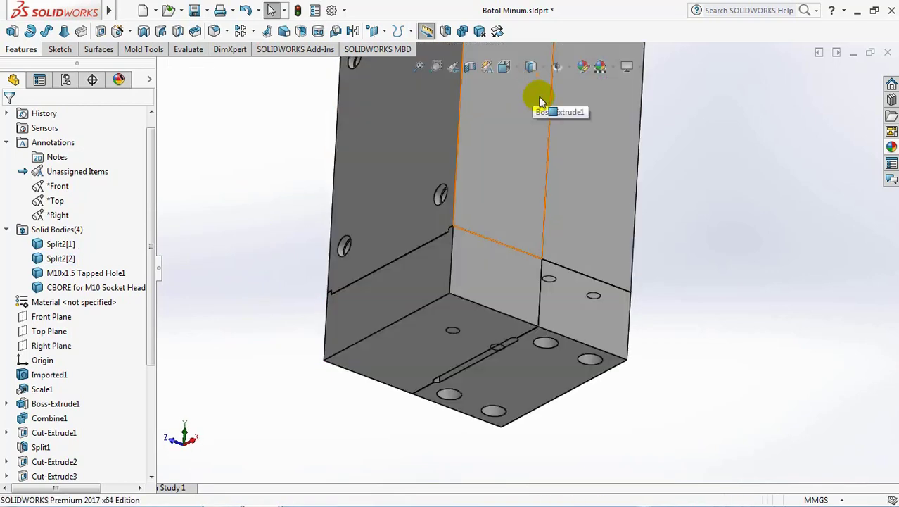
{"action": "left_click", "coordinate": [56, 319]}
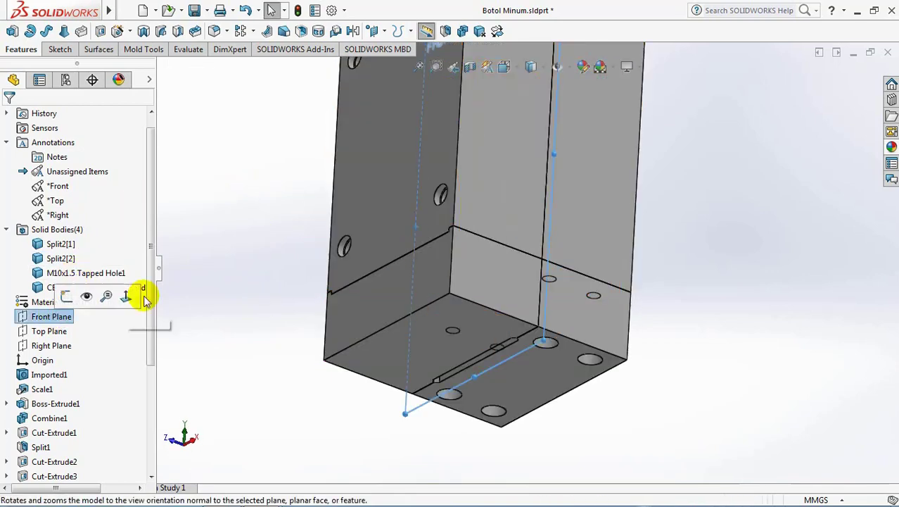
Mirror M10x1.5 Tapped Hole1 and the CBORE hole about Front Plane into Split2[1] and Split2[2]
{"action": "left_click", "coordinate": [353, 32]}
{"action": "left_click", "coordinate": [162, 66]}
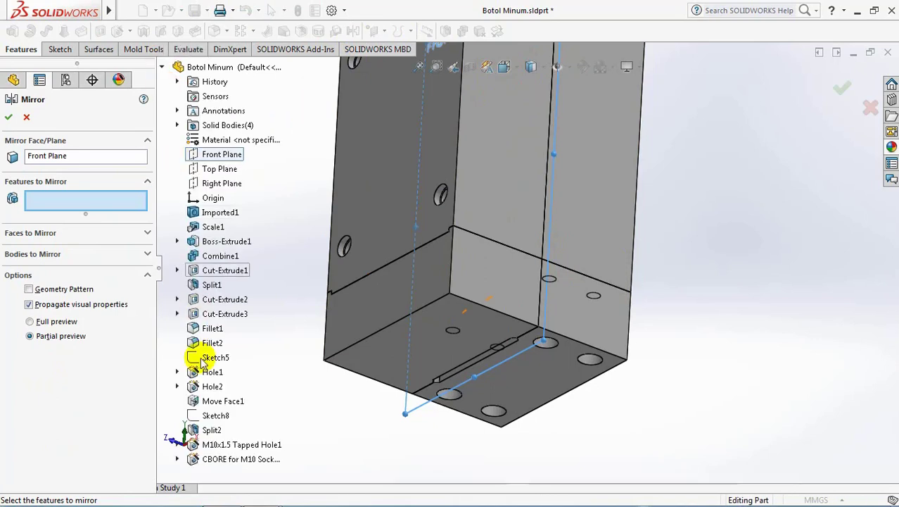
{"action": "left_click", "coordinate": [204, 445]}
{"action": "left_click", "coordinate": [211, 459]}
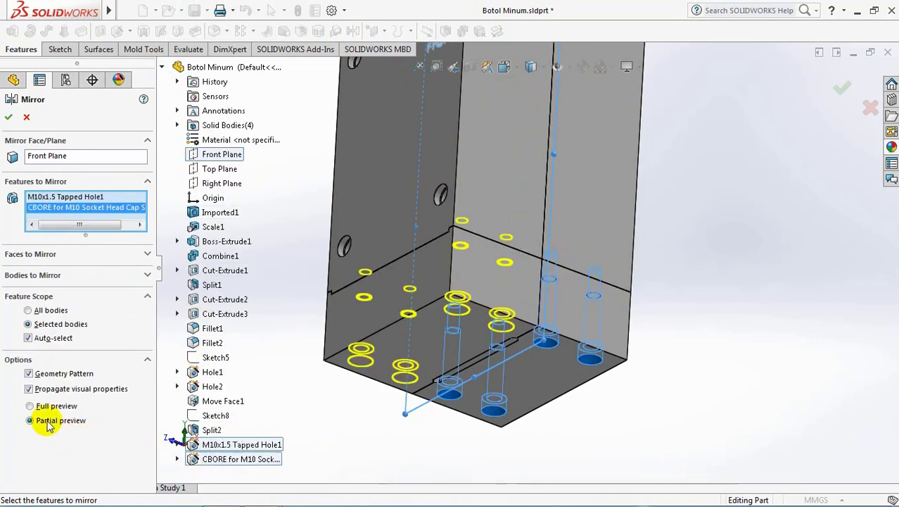
{"action": "left_click", "coordinate": [28, 338]}
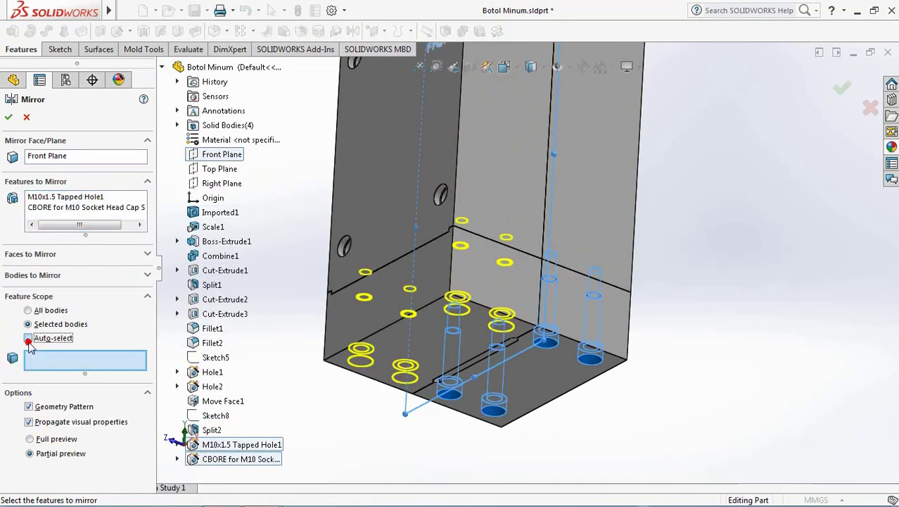
{"action": "left_click", "coordinate": [376, 318]}
{"action": "left_click", "coordinate": [378, 250]}
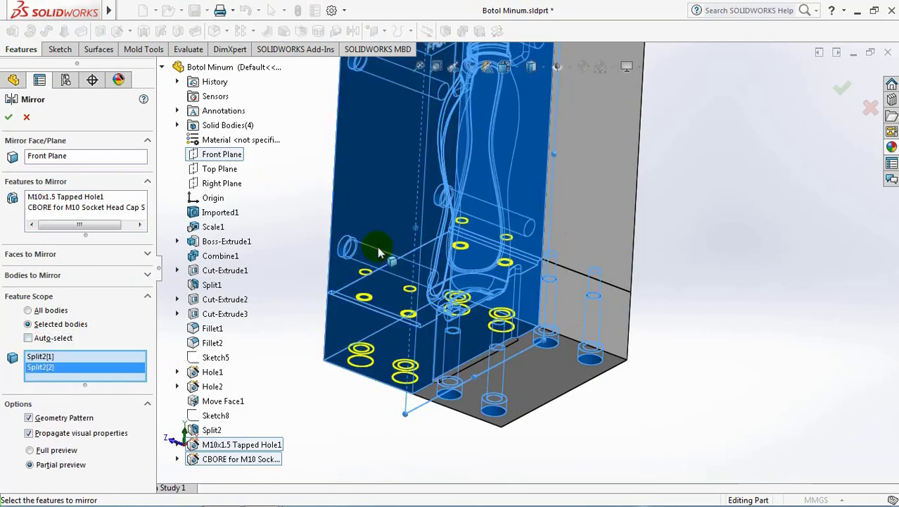
{"action": "left_click", "coordinate": [533, 159]}
{"action": "mouse_move", "coordinate": [532, 150]}
{"action": "middle_mouse_down"}
{"action": "mouse_move", "coordinate": [505, 235]}
{"action": "mouse_move", "coordinate": [276, 214]}
{"action": "middle_mouse_up"}
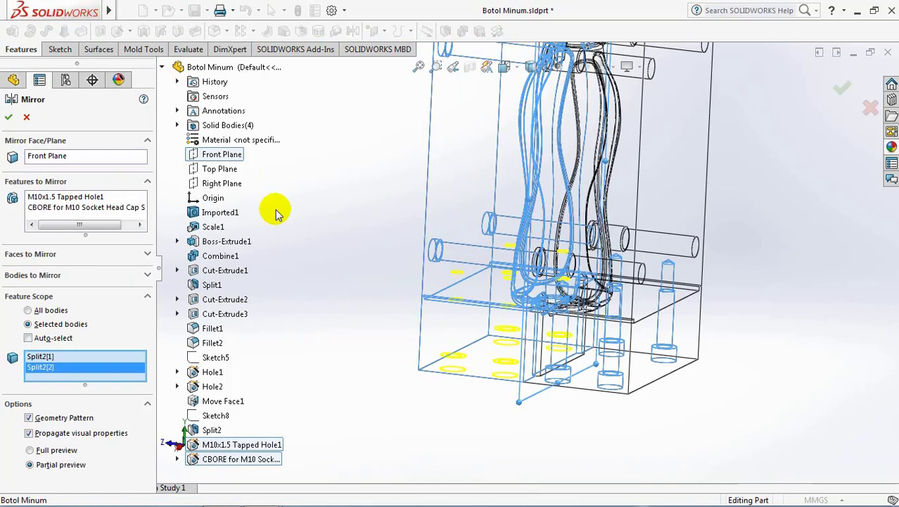
{"action": "left_click", "coordinate": [9, 118]}
{"action": "left_click", "coordinate": [87, 180]}
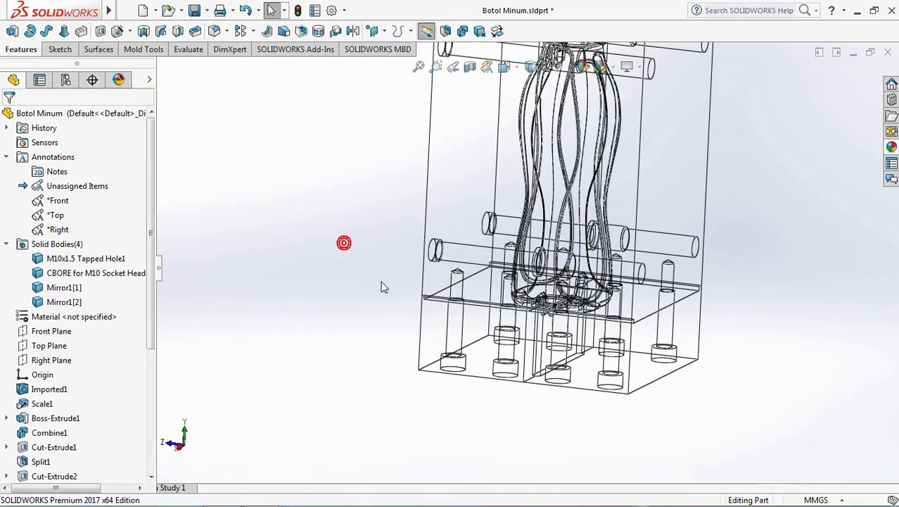
Switch the model to Shaded With Edges and hide the Mirror1[2] body
{"action": "middle_click_drag", "start_coordinate": [343, 241], "coordinate": [487, 259]}
{"action": "left_click", "coordinate": [531, 66]}
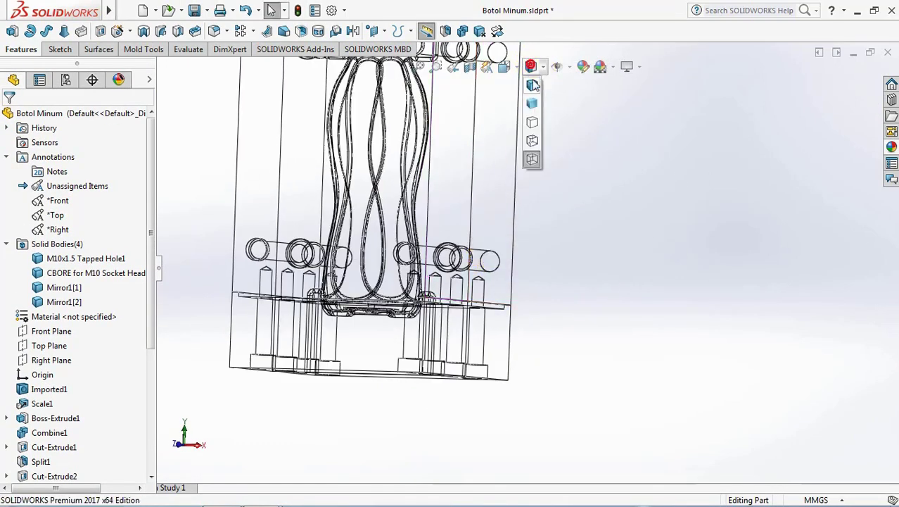
{"action": "left_click", "coordinate": [531, 103]}
{"action": "left_click", "coordinate": [334, 252]}
{"action": "left_click", "coordinate": [414, 215]}
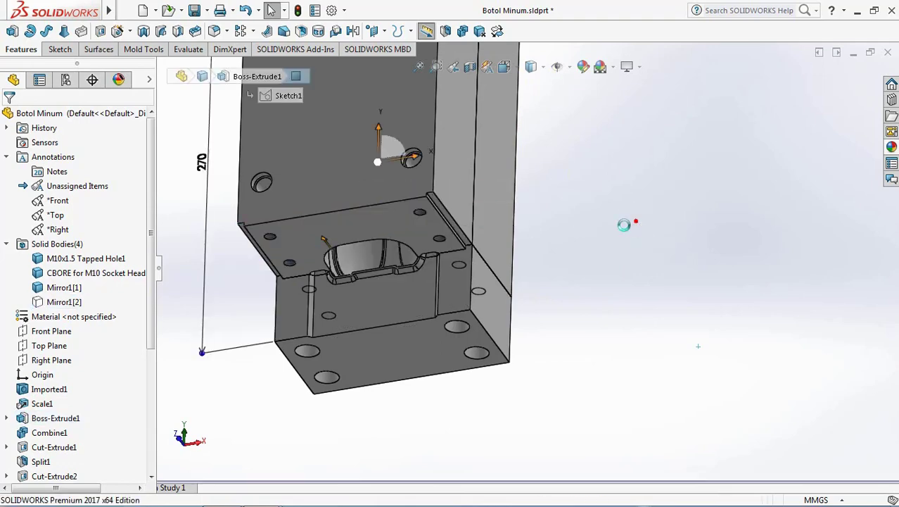
Hide the Mirror1[1] body as well, leaving one mold half visible
{"action": "scroll", "coordinate": [424, 221], "scroll_direction": "down", "scroll_amount": 5}
{"action": "scroll", "coordinate": [457, 251], "scroll_direction": "up", "scroll_amount": 5}
{"action": "middle_click_drag", "start_coordinate": [457, 251], "coordinate": [477, 364]}
{"action": "left_click", "coordinate": [482, 201]}
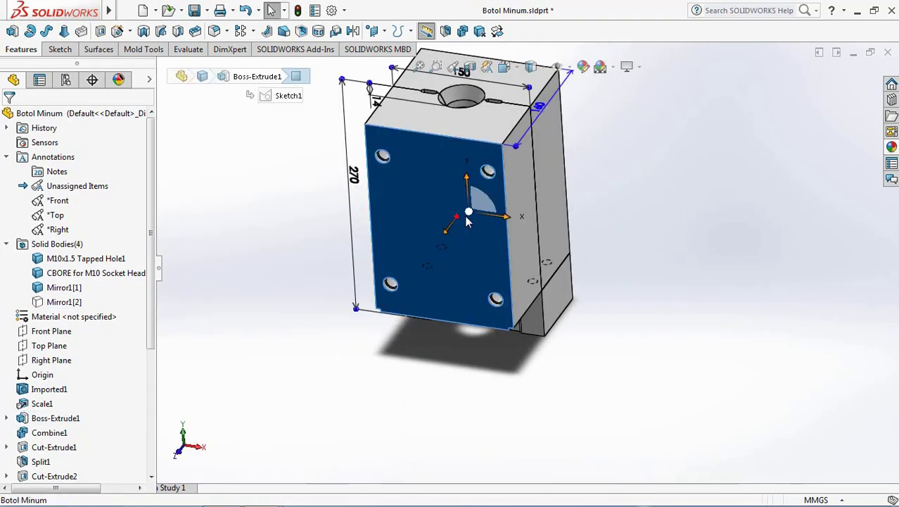
{"action": "left_click", "coordinate": [492, 178]}
Turn the view normal to the mold half's right face to show the cavity
{"action": "mouse_move", "coordinate": [632, 190]}
{"action": "middle_mouse_down"}
{"action": "mouse_move", "coordinate": [525, 214]}
{"action": "mouse_move", "coordinate": [551, 195]}
{"action": "middle_mouse_up"}
{"action": "left_click", "coordinate": [551, 194]}
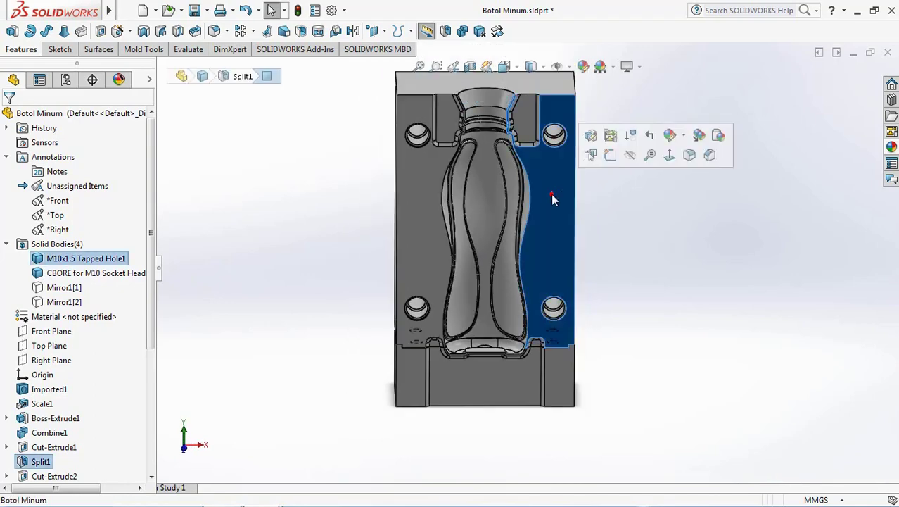
{"action": "left_click", "coordinate": [669, 155]}
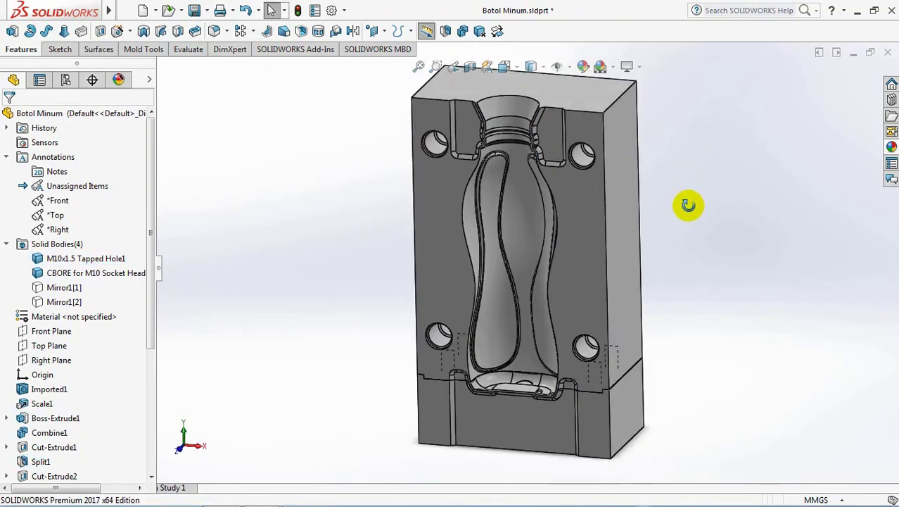